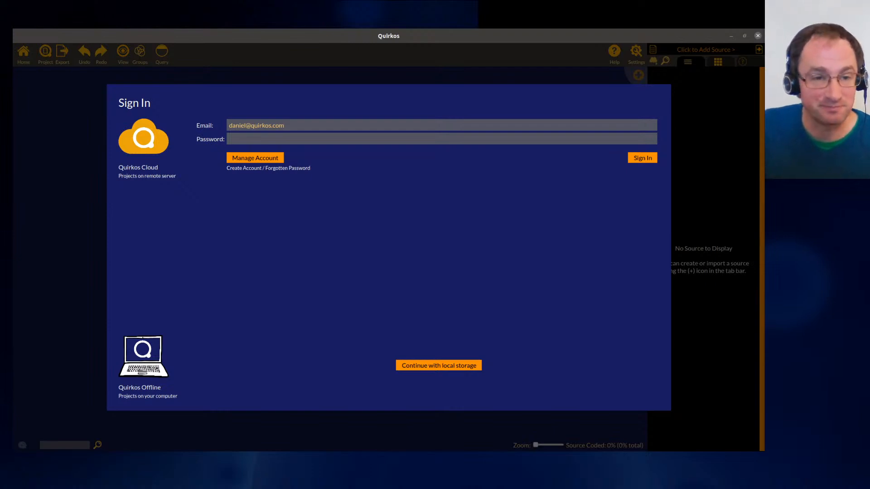
- Switch to the web browser and open the Quirkos website tab
key(super)
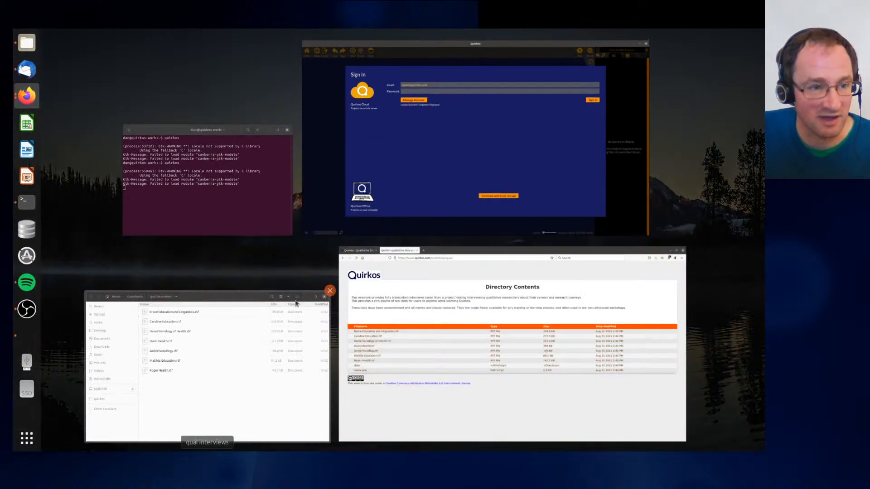
click(470, 350)
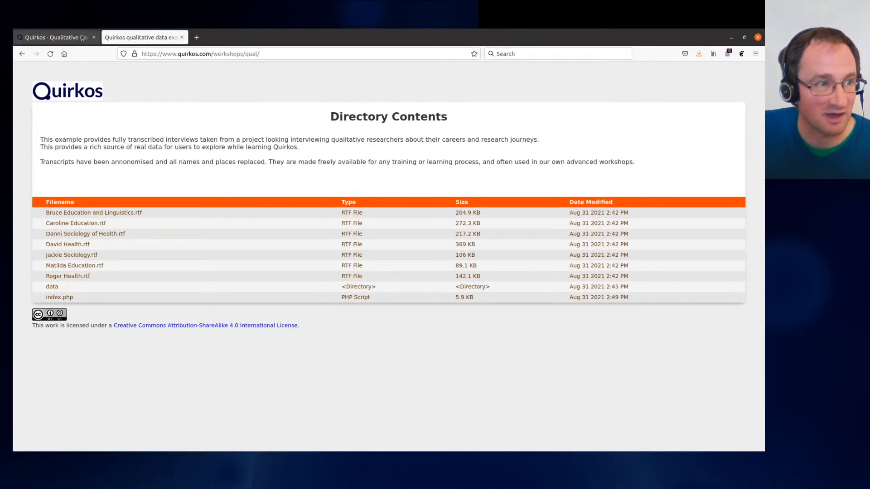
click(78, 38)
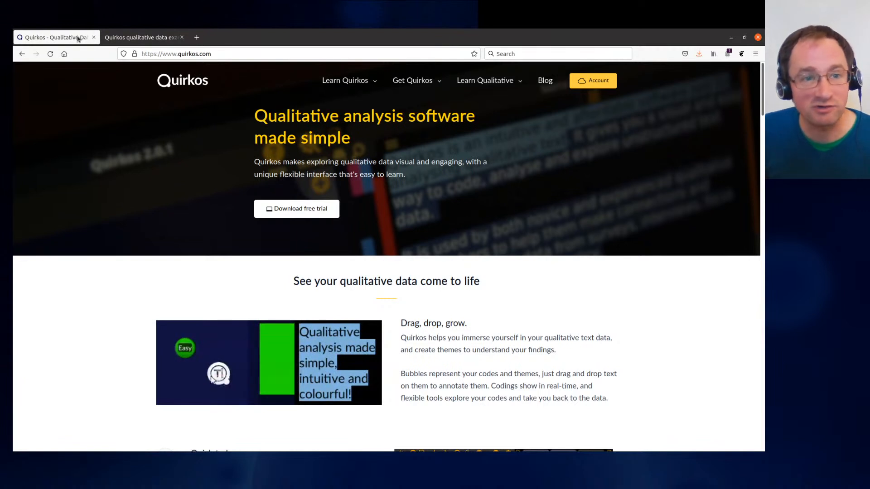
- Open the Get Quirkos download page and review the download and free trial options
mouse_move(417, 83)
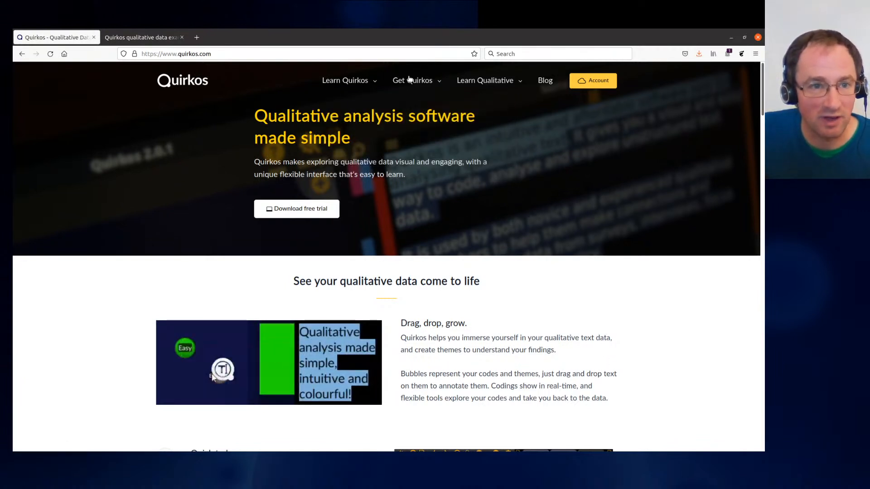
click(349, 119)
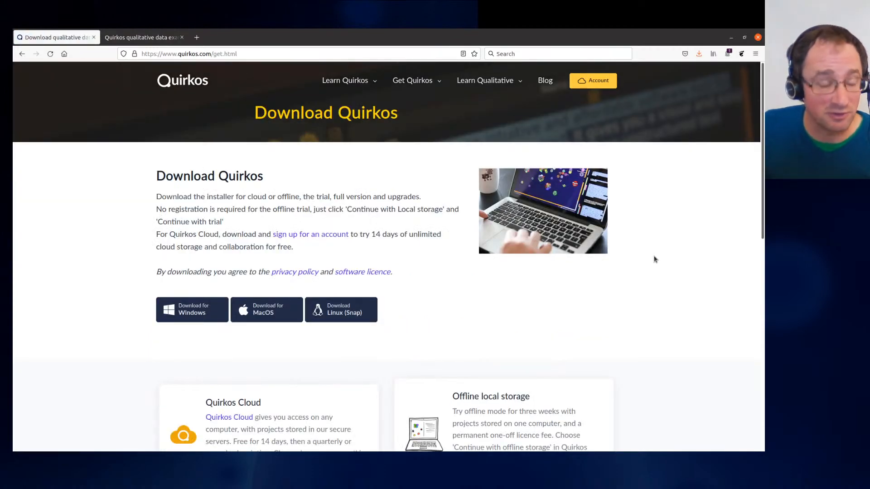
scroll(653, 259, down, 3)
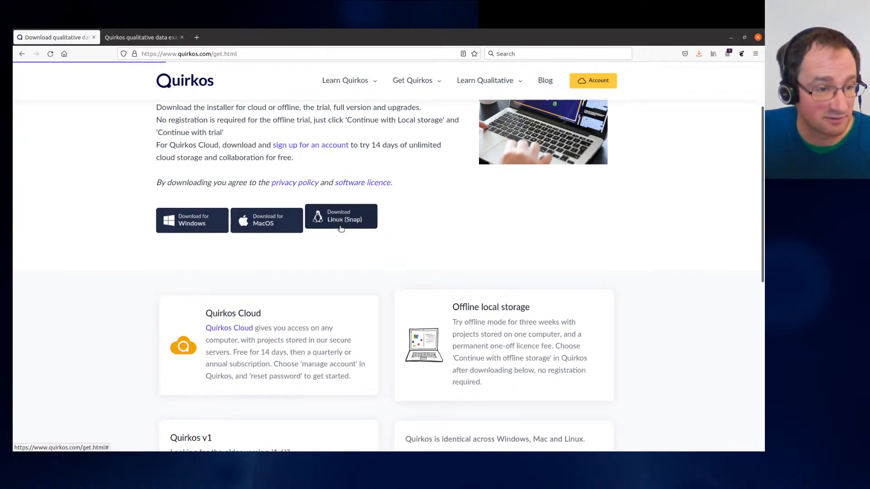
scroll(545, 229, down, 3)
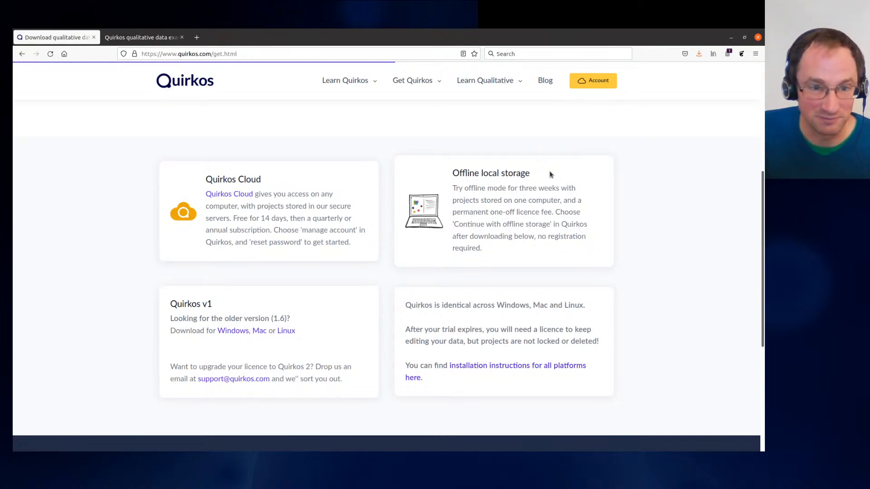
scroll(551, 175, up, 5)
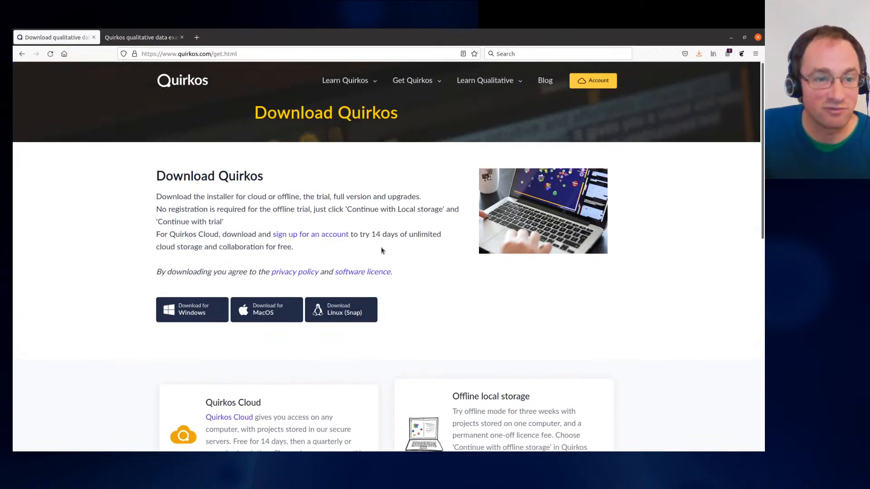
double_click(374, 234)
drag(398, 237, 438, 236)
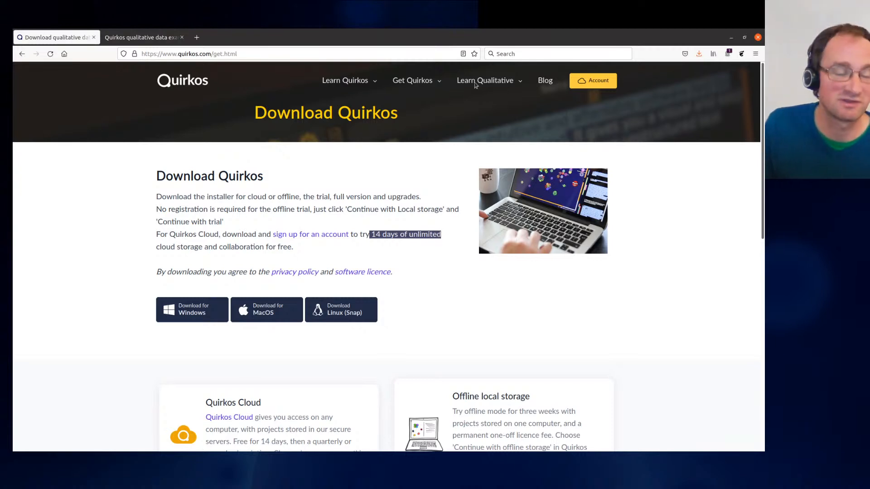
click(353, 207)
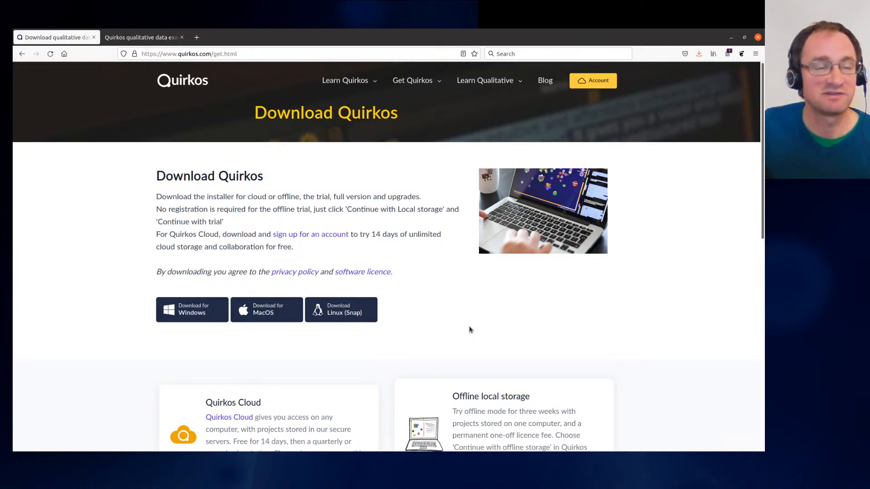
- Browse the workshops directory of example data and reopen the qual interview transcripts folder
click(168, 37)
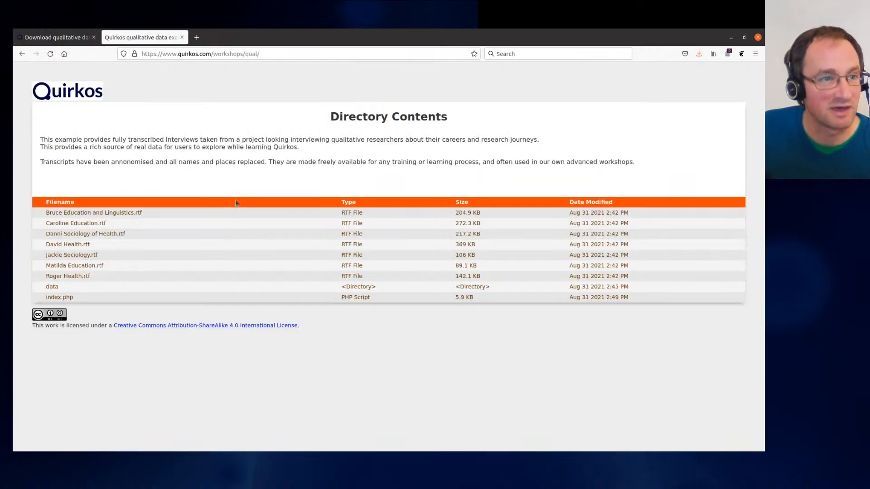
drag(214, 53, 345, 60)
click(260, 56)
drag(243, 54, 322, 56)
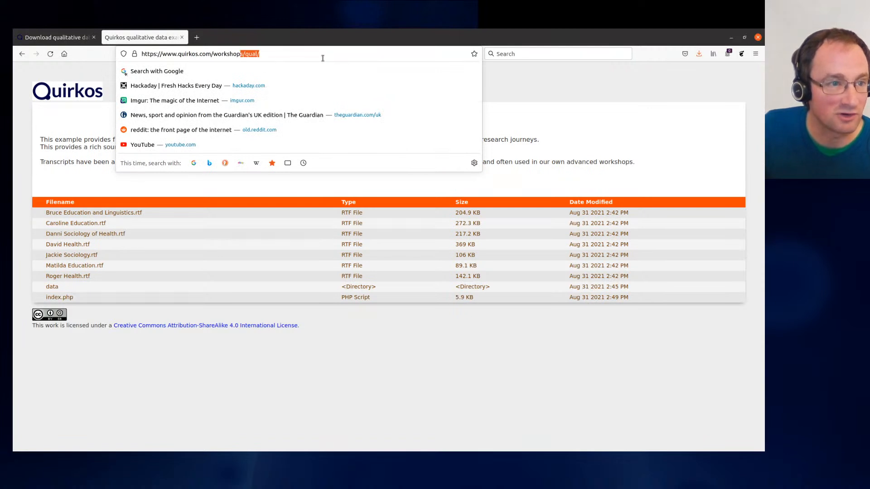
text(s/)
key(Return)
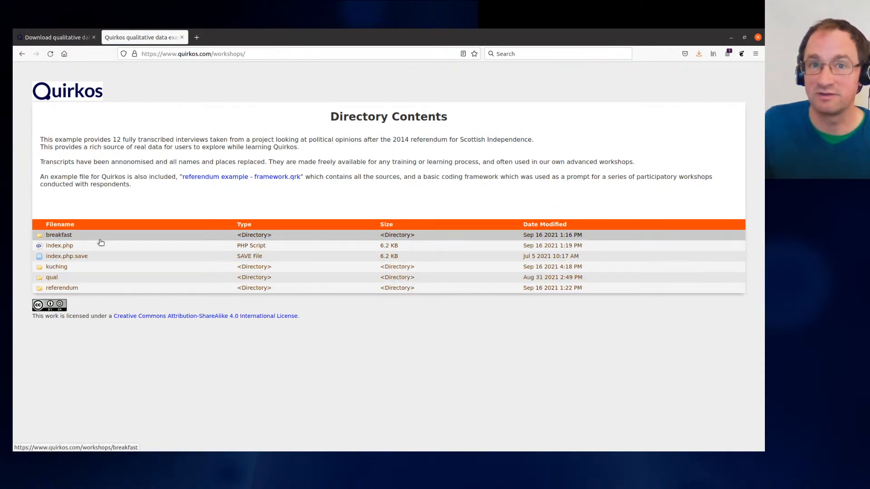
click(71, 281)
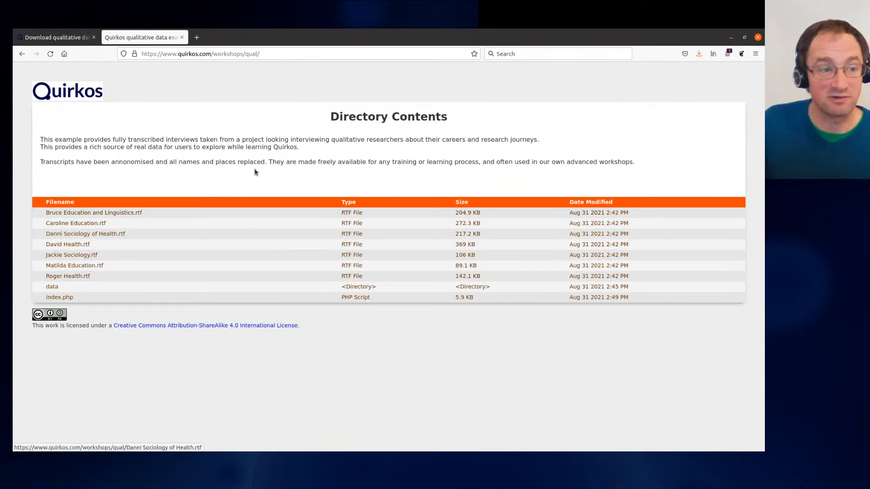
- Return to Quirkos, continue with local storage, and remove 'Friendship & proclamation MA ETC.qrk' from the recent projects list
click(731, 39)
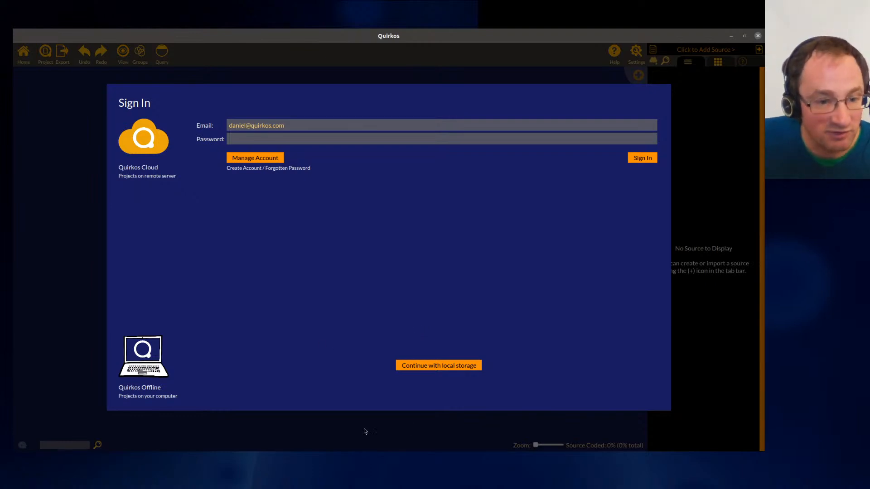
click(464, 369)
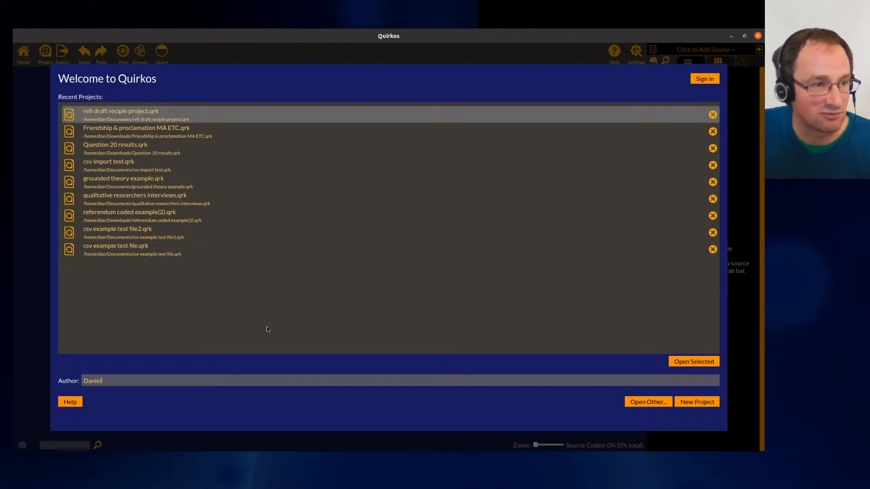
click(713, 131)
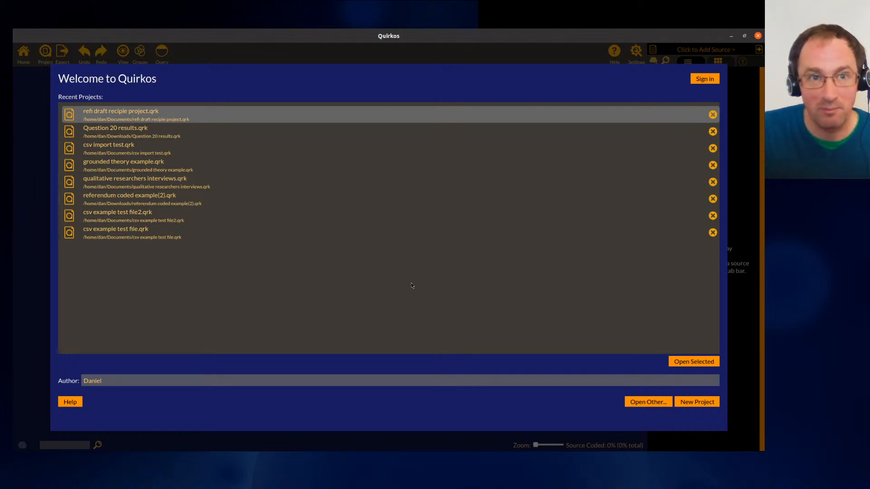
- Create a new project saved as 'qual interview project.qrk' in the Documents folder
click(705, 405)
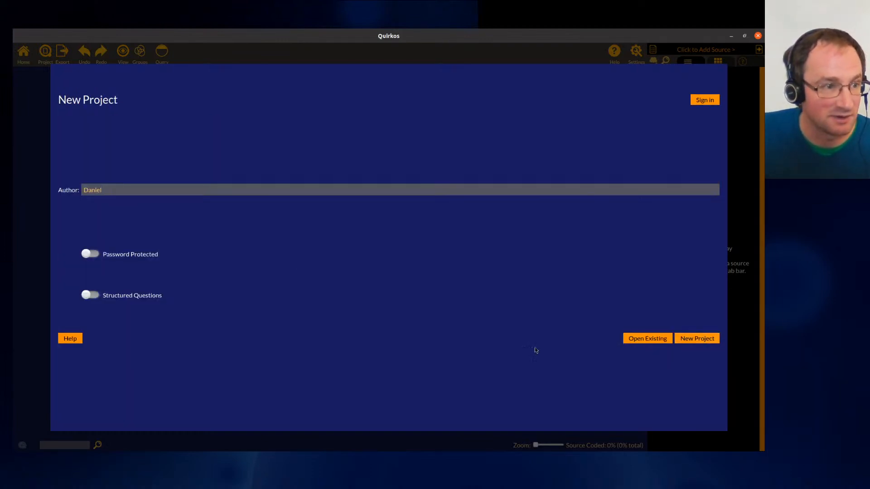
drag(139, 190, 13, 186)
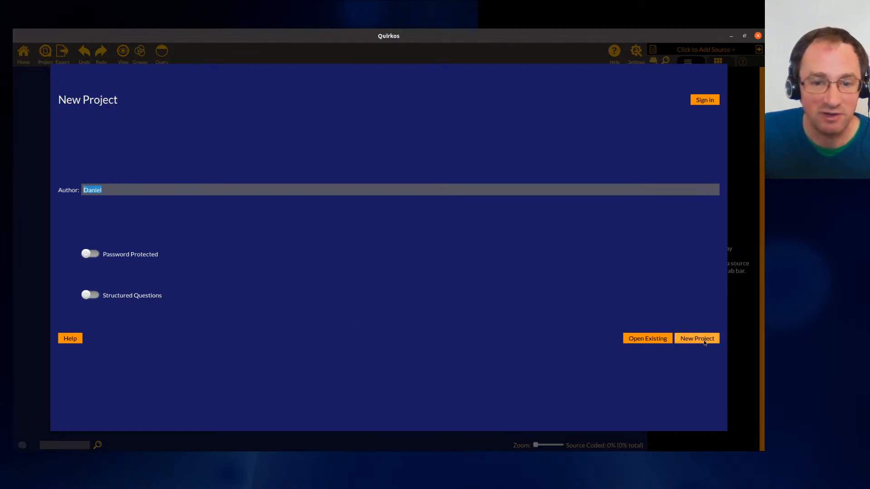
click(705, 341)
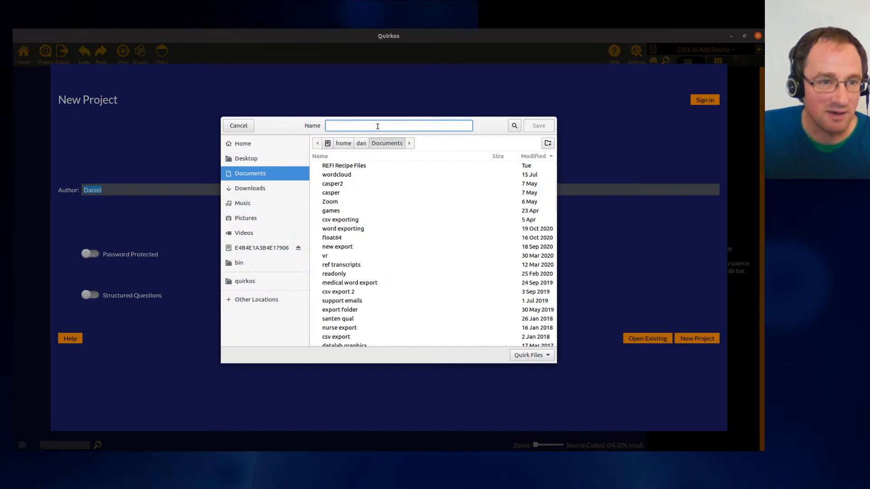
text(qual interview project.qrk)
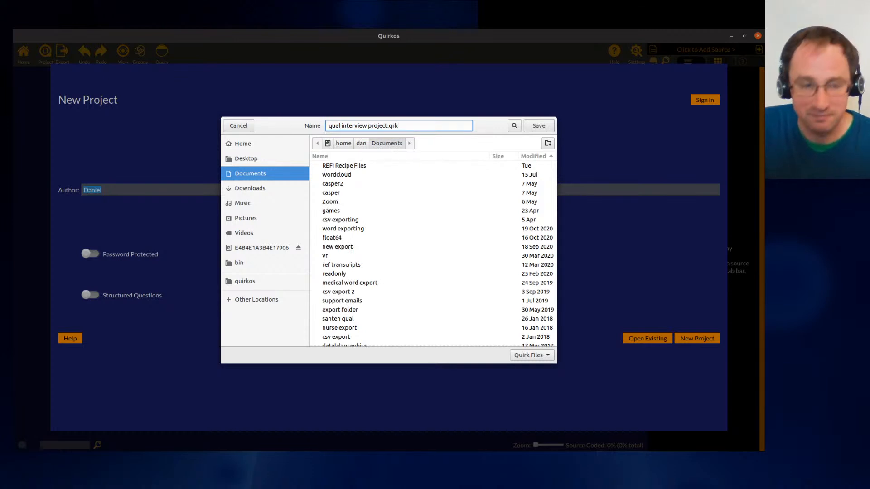
click(549, 128)
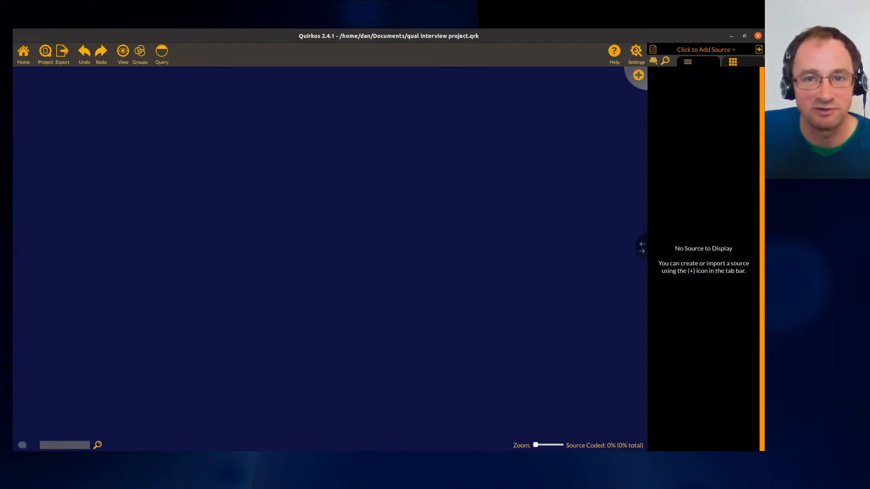
- Import all seven RTF transcripts from the Downloads 'qual interviews' folder as sources
click(761, 51)
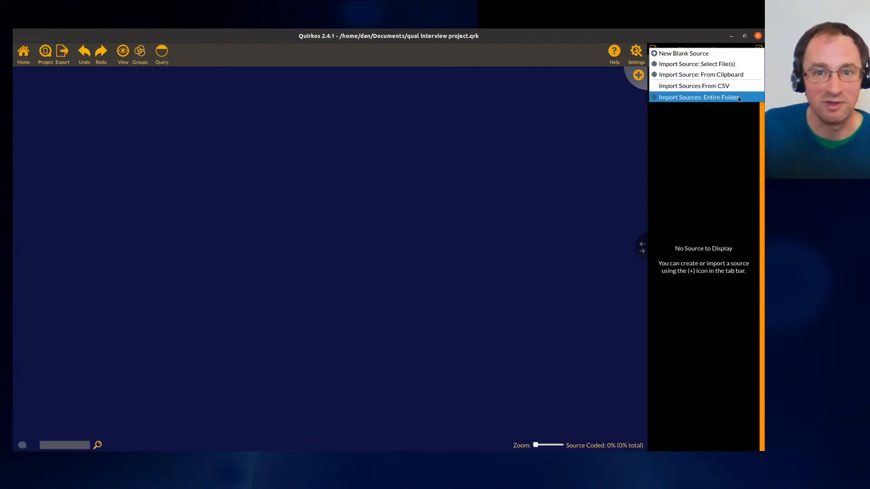
click(701, 64)
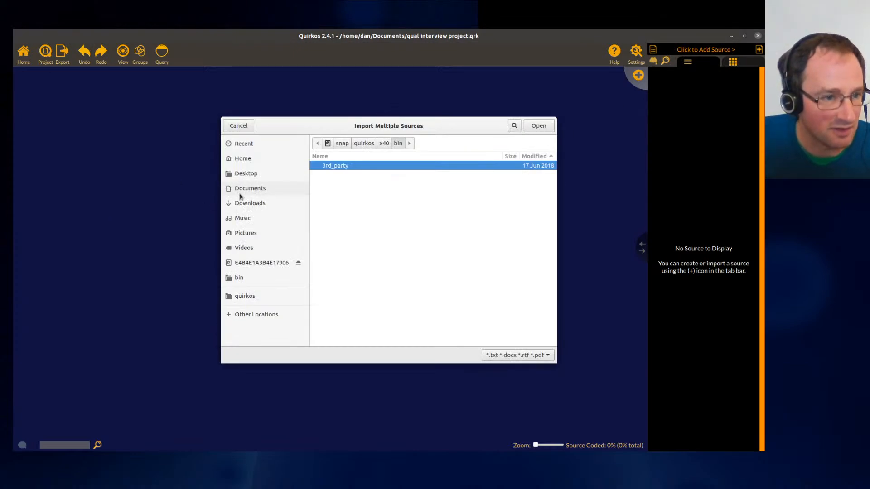
click(265, 204)
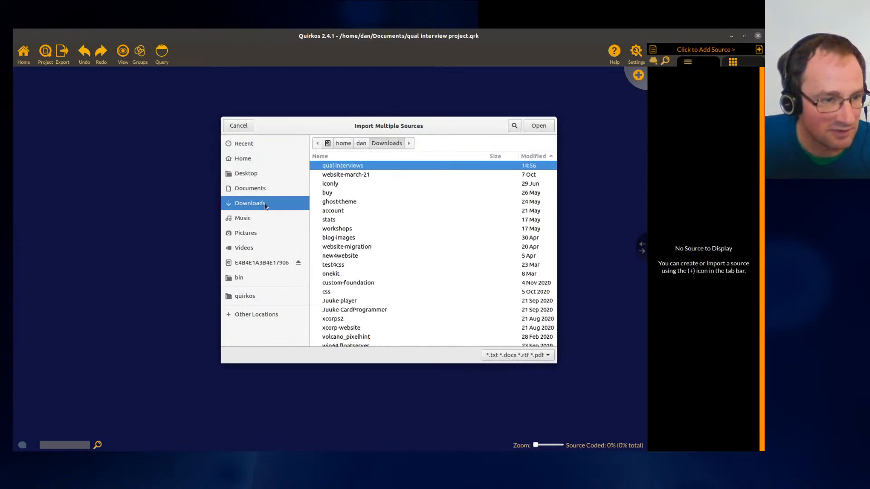
double_click(340, 168)
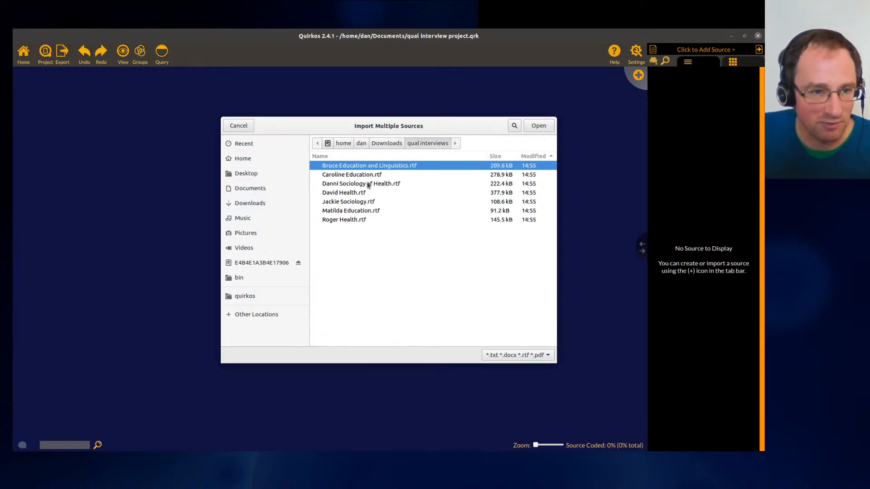
shift+click(349, 222)
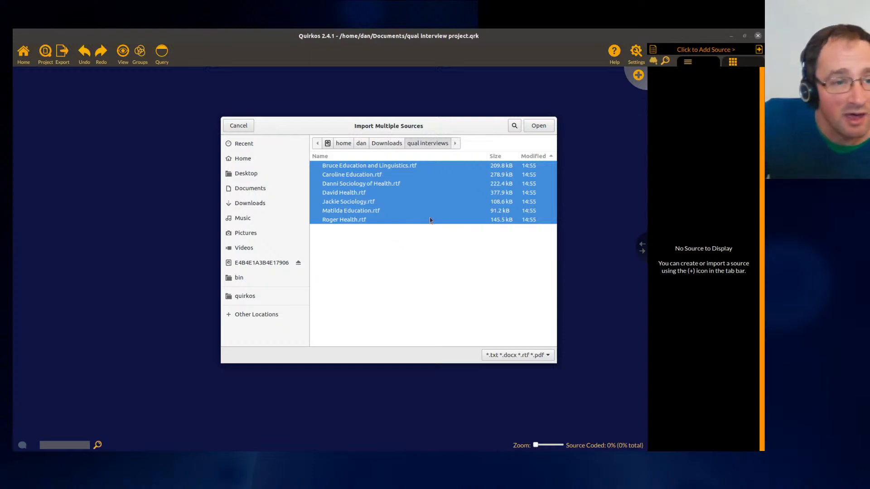
click(419, 177)
click(405, 170)
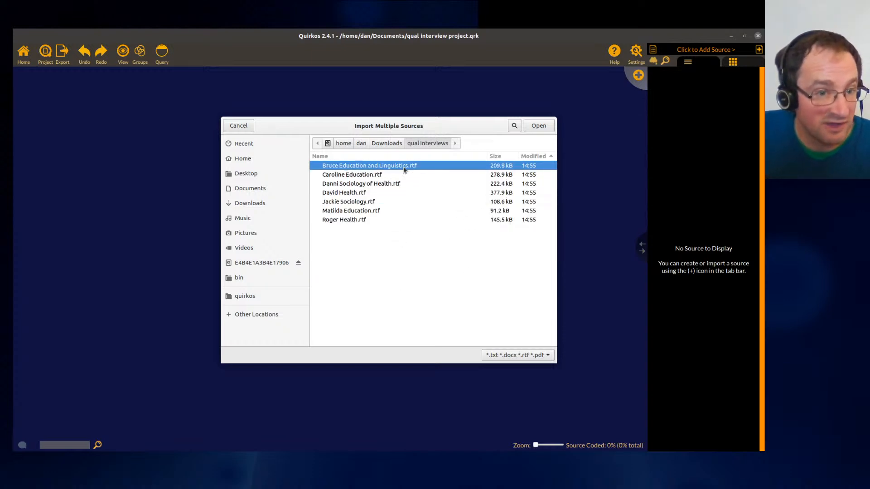
shift+click(396, 219)
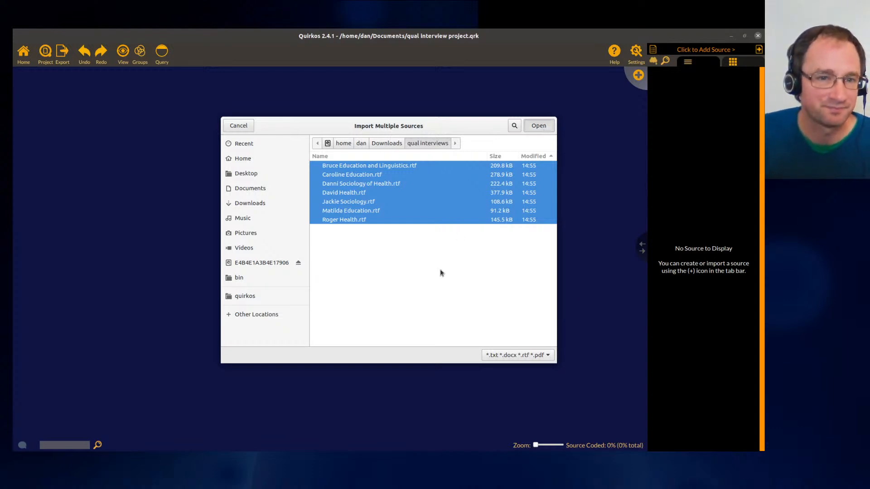
key(Return)
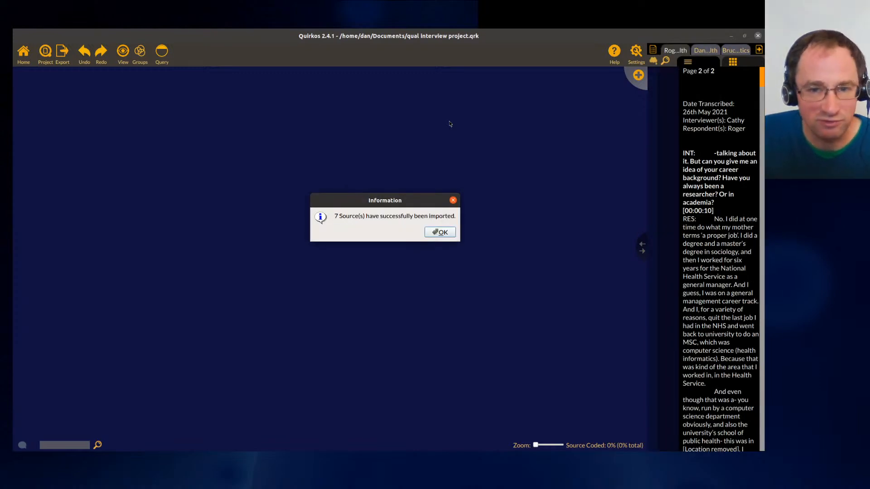
click(440, 233)
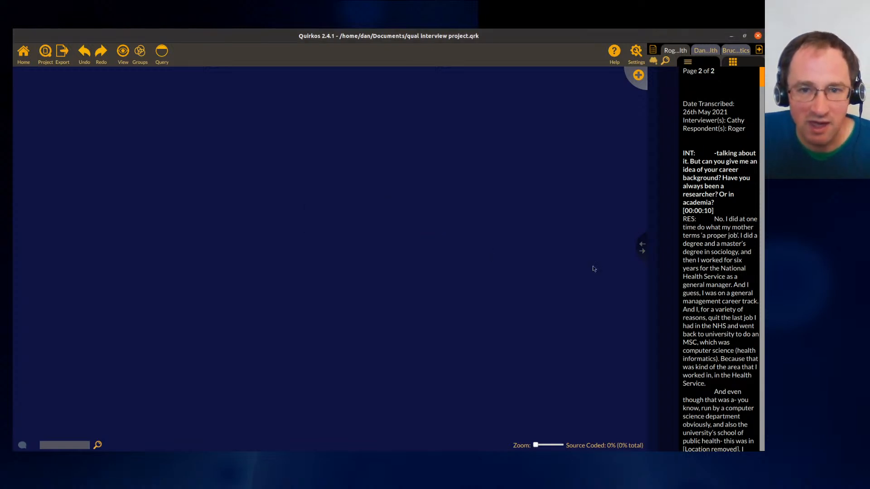
- Widen the source text panel and increase the source font size in General Preferences
drag(644, 248, 406, 247)
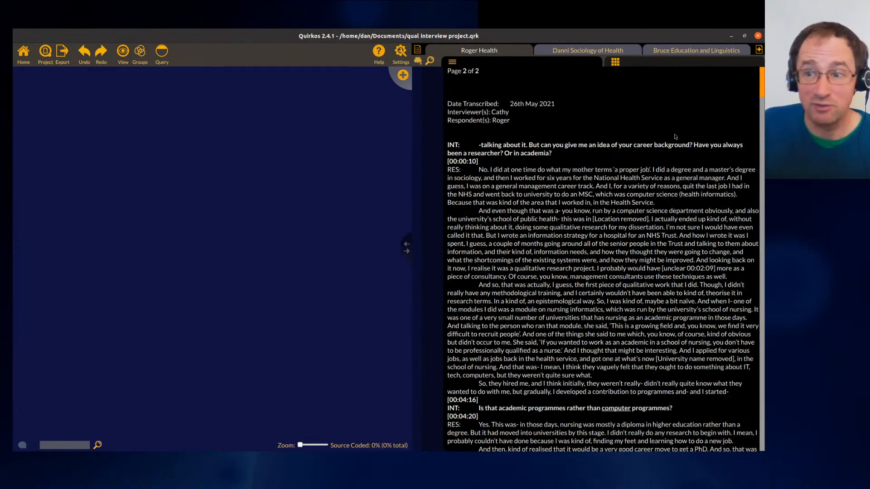
click(402, 59)
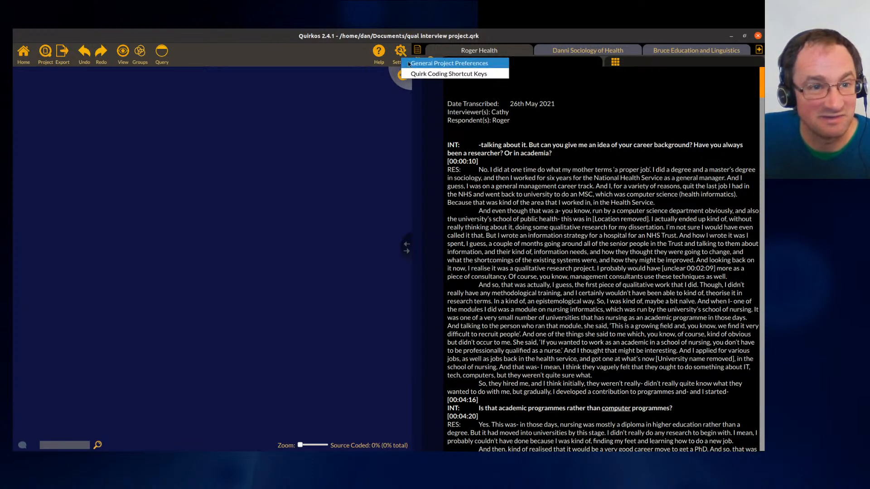
click(407, 63)
drag(460, 161, 483, 161)
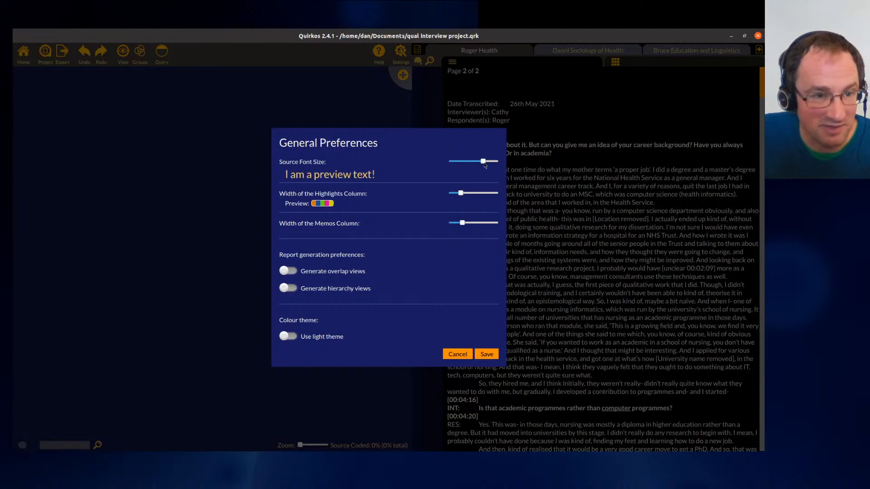
click(487, 354)
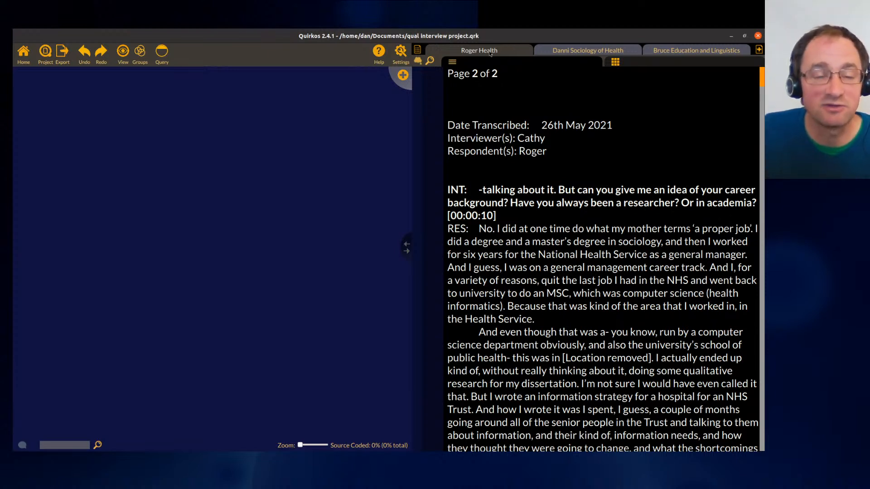
- Switch between the open source tabs to view the Roger, Danni and Bruce transcripts
click(715, 50)
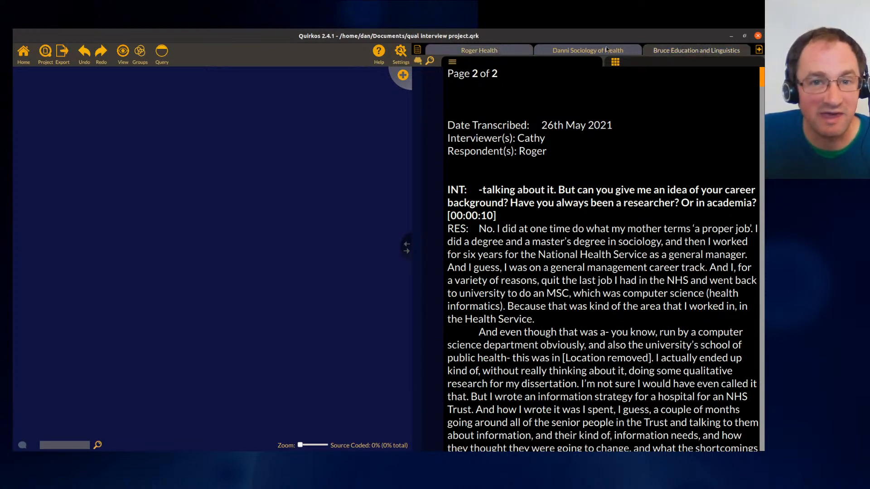
click(605, 48)
click(484, 50)
click(589, 50)
click(714, 50)
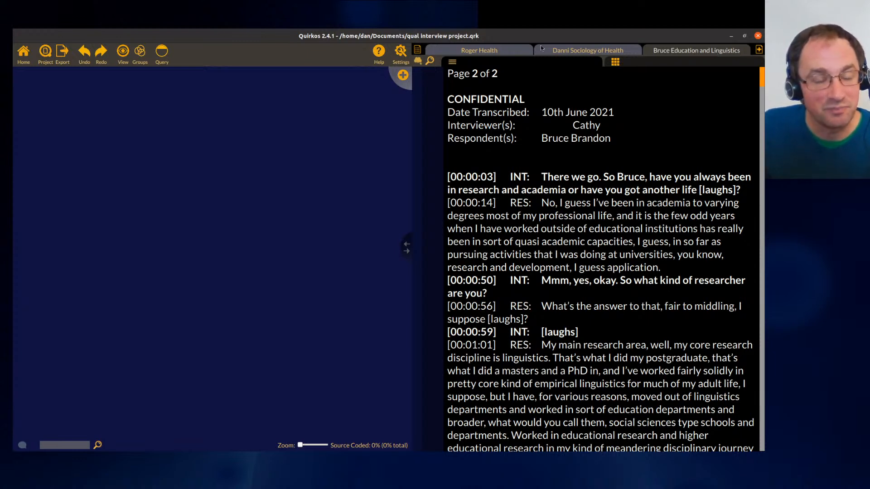
- Open the Matilda Education source from the sources list, then filter the source list by 'da'
click(418, 50)
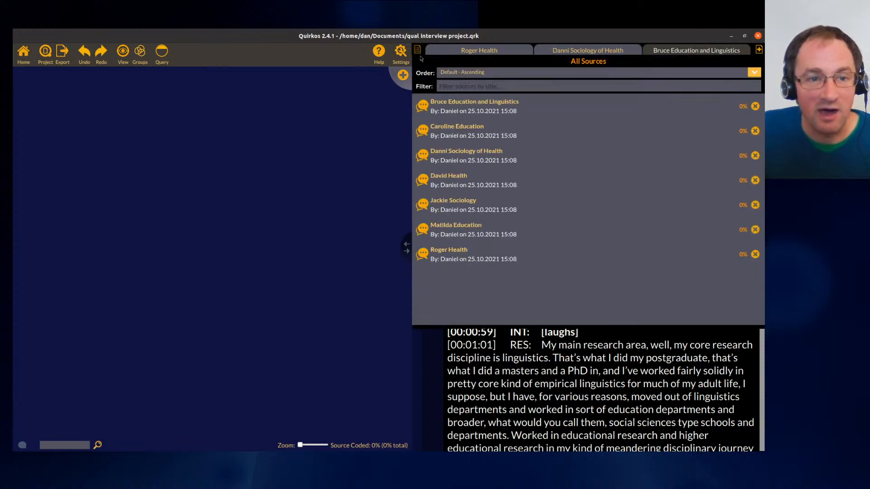
click(473, 229)
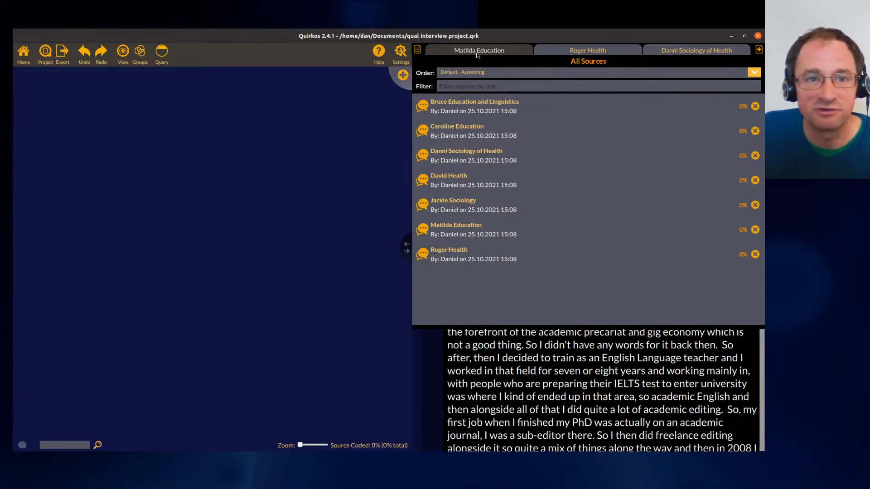
click(566, 386)
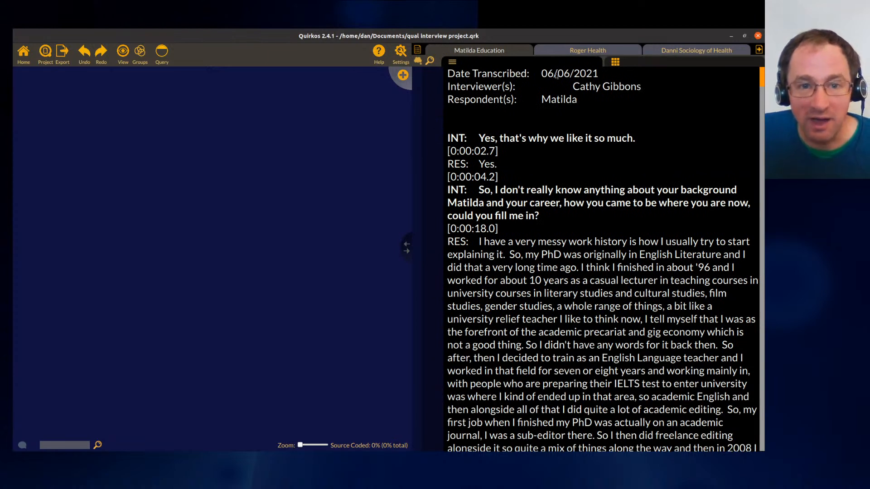
click(417, 49)
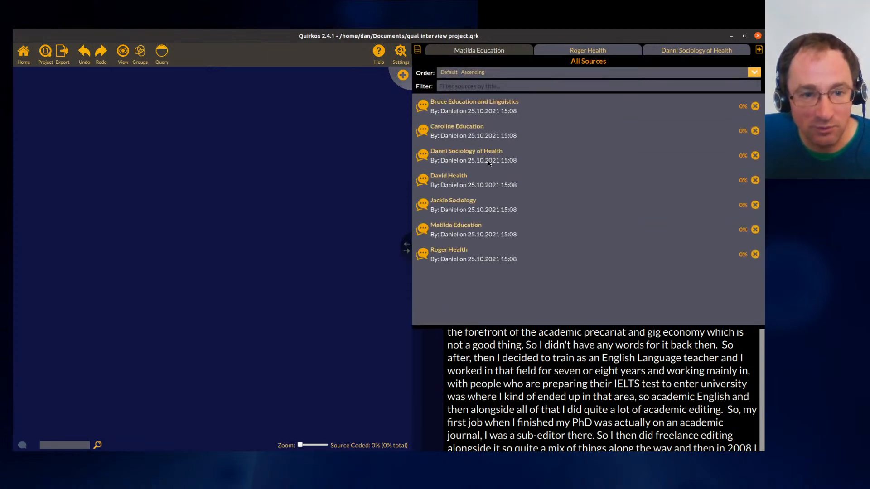
click(530, 89)
text(da)
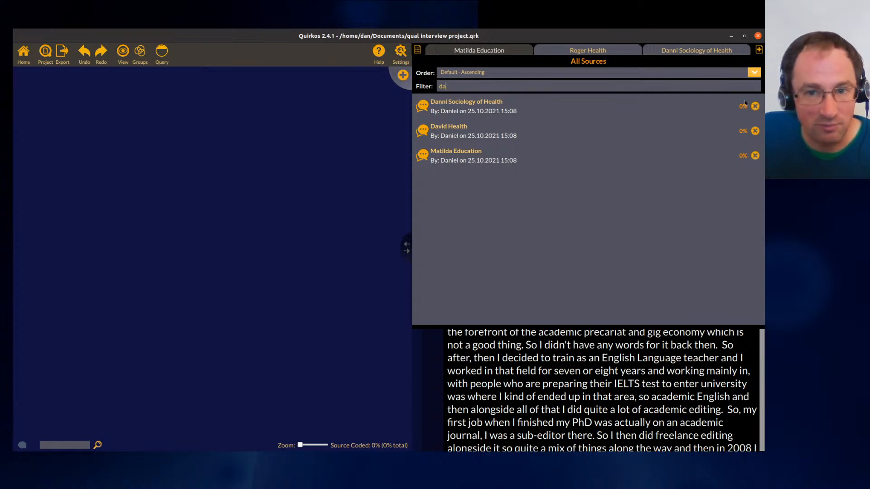
click(587, 370)
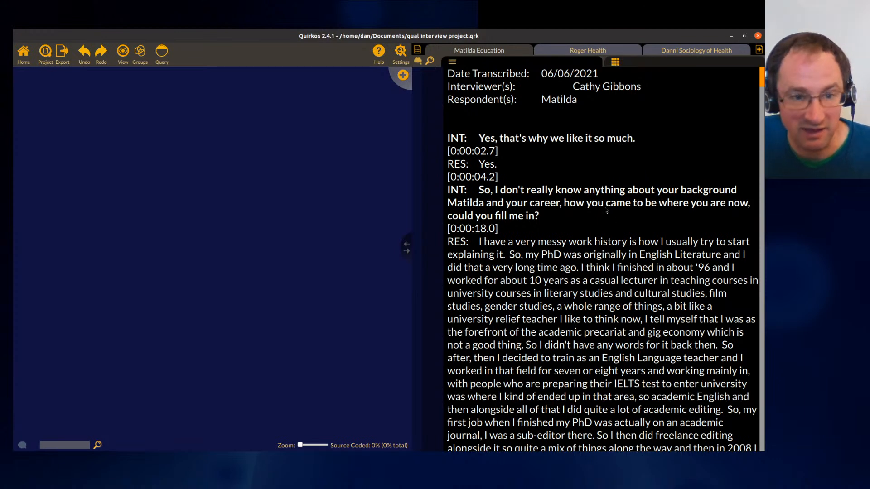
- Scroll the Matilda transcript and try selecting the timestamp and the interviewer's question text
scroll(608, 220, down, 2)
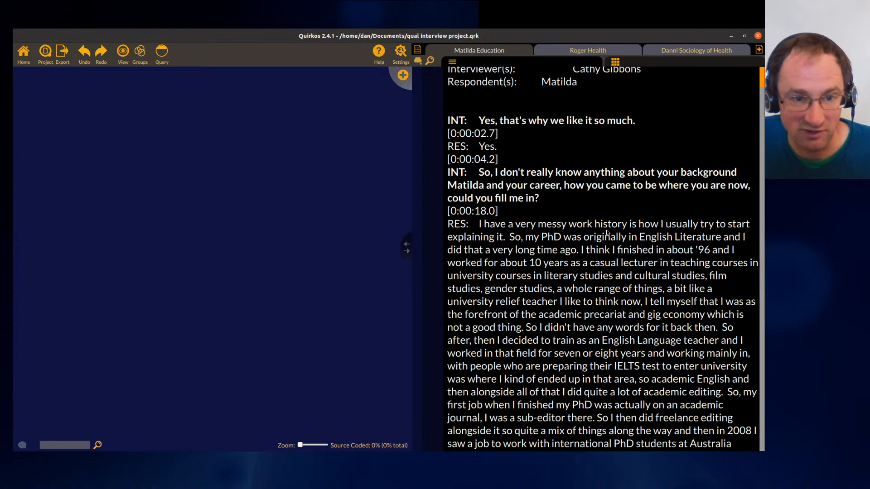
scroll(607, 233, down, 3)
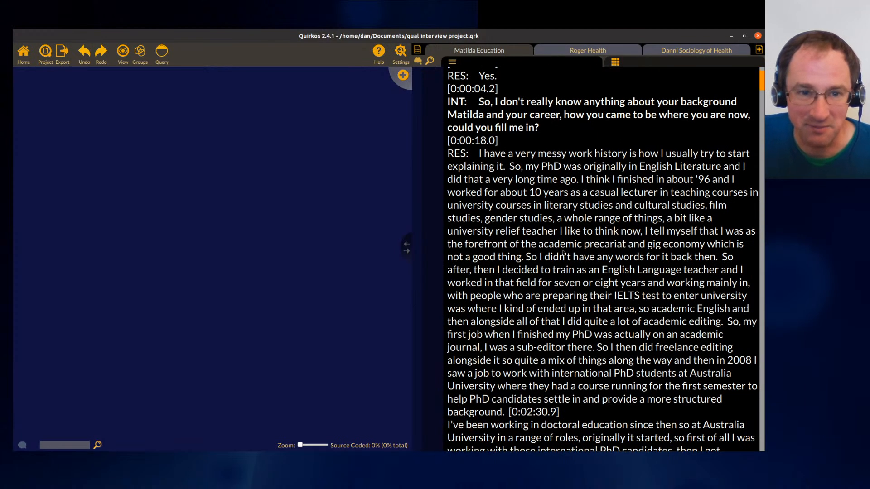
drag(448, 103, 471, 105)
drag(471, 156, 448, 154)
click(460, 348)
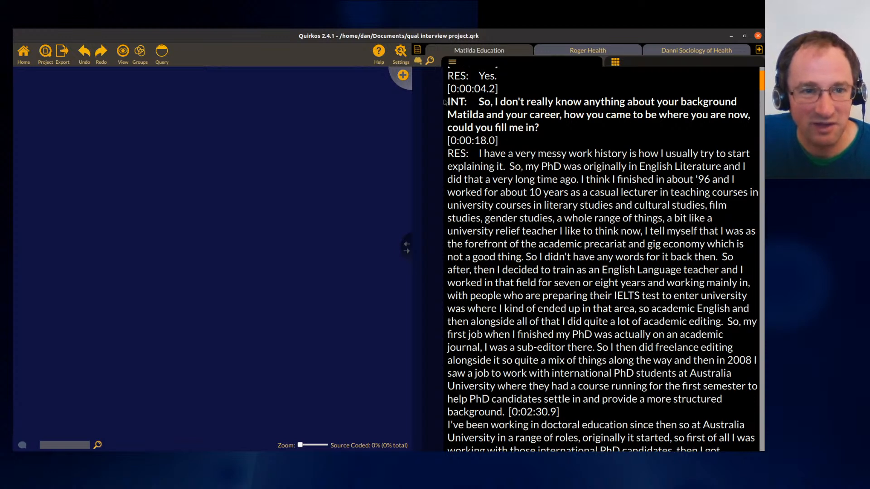
drag(502, 143, 446, 144)
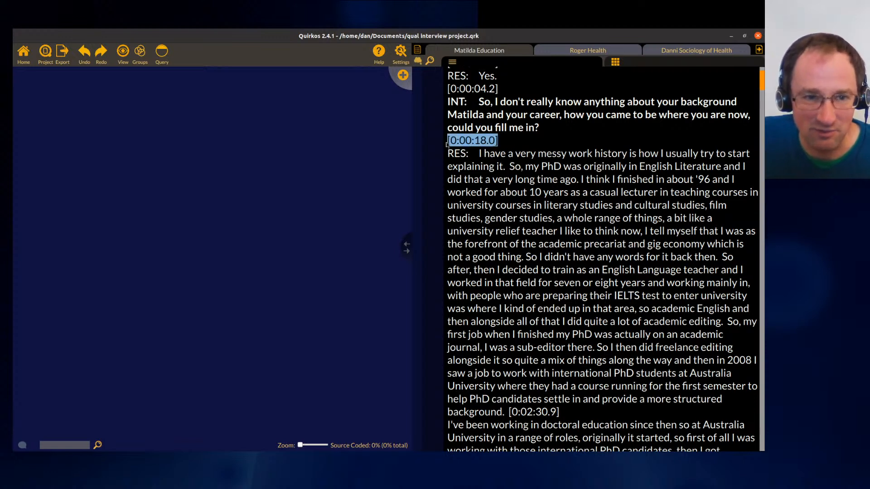
click(505, 144)
drag(478, 103, 542, 130)
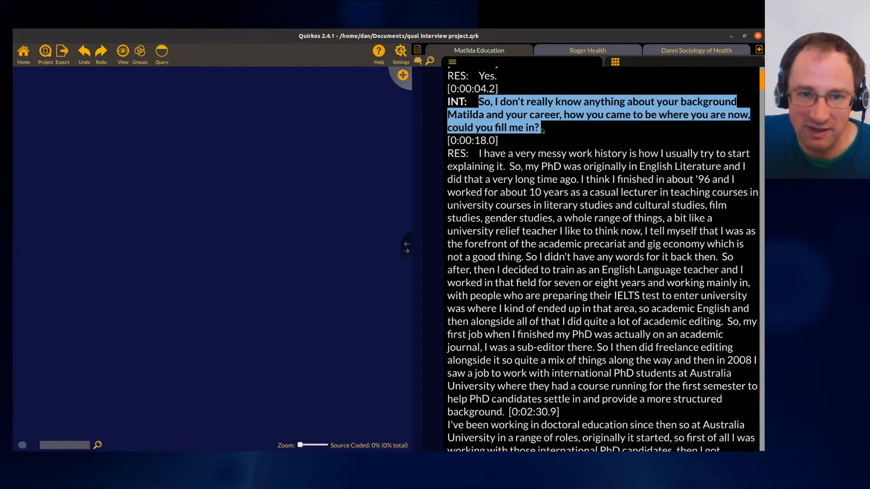
- Try selecting different parts of Matilda's first response, then clear the selection
click(549, 199)
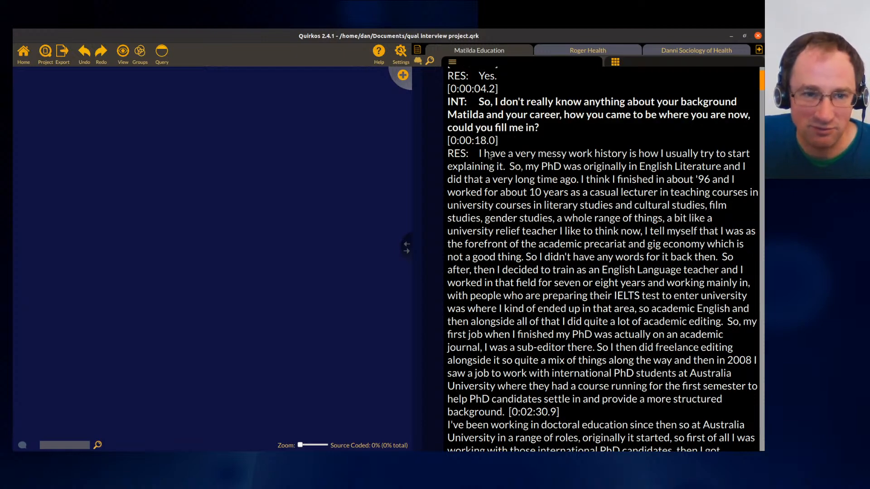
drag(478, 155, 520, 176)
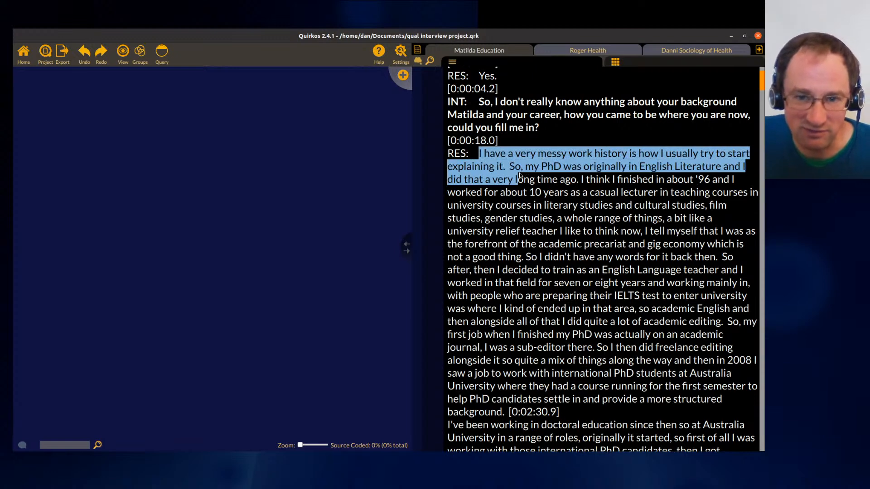
click(526, 187)
drag(509, 169, 523, 222)
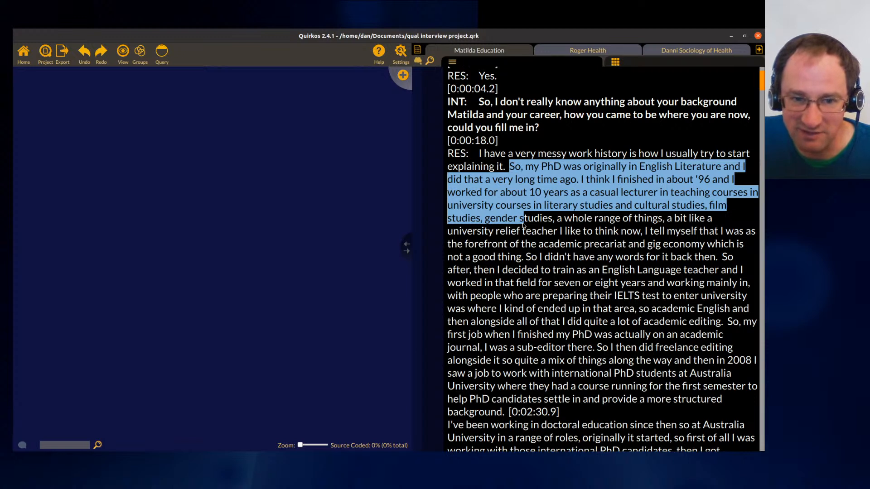
drag(523, 222, 515, 270)
click(534, 233)
click(525, 189)
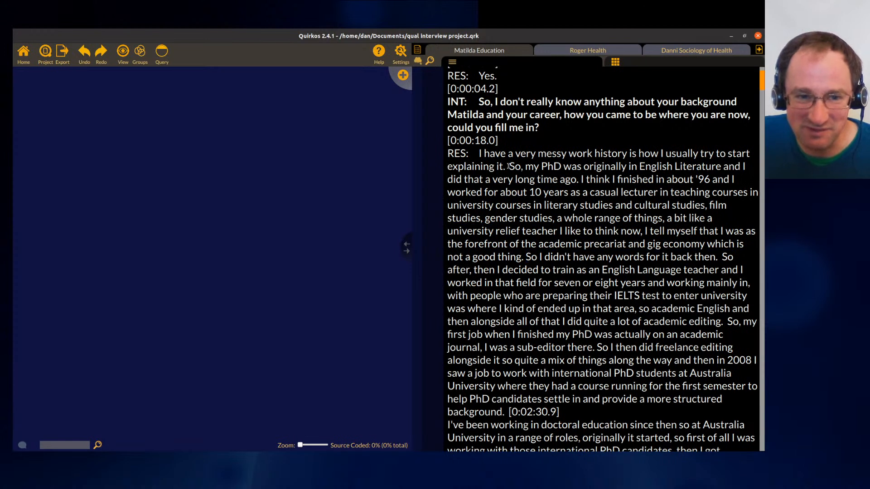
- Select the sentence about Matilda's PhD and create a green quirk titled PhD with description 'Doctoral studies'
drag(509, 167, 579, 183)
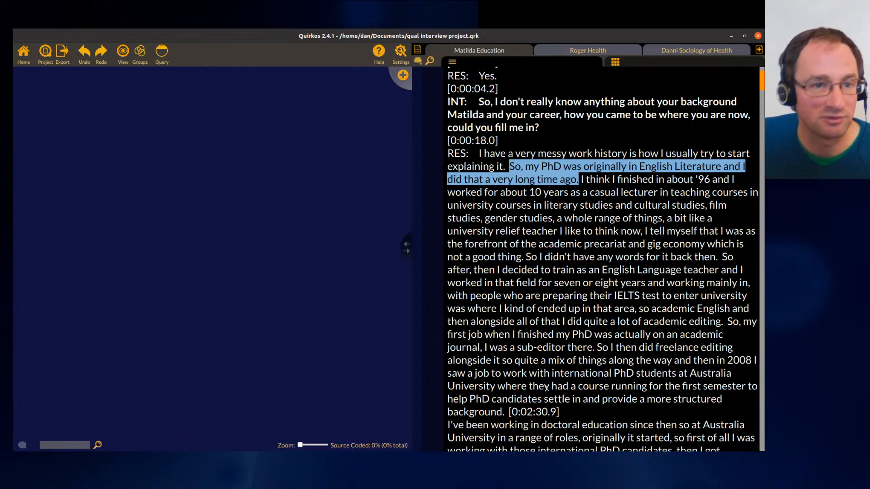
click(402, 76)
text(PHd)
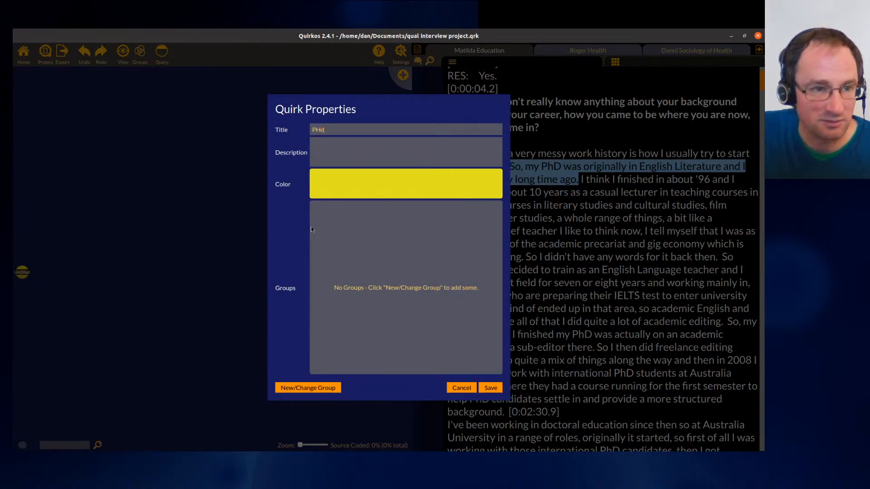
key(BackSpace)
key(BackSpace)
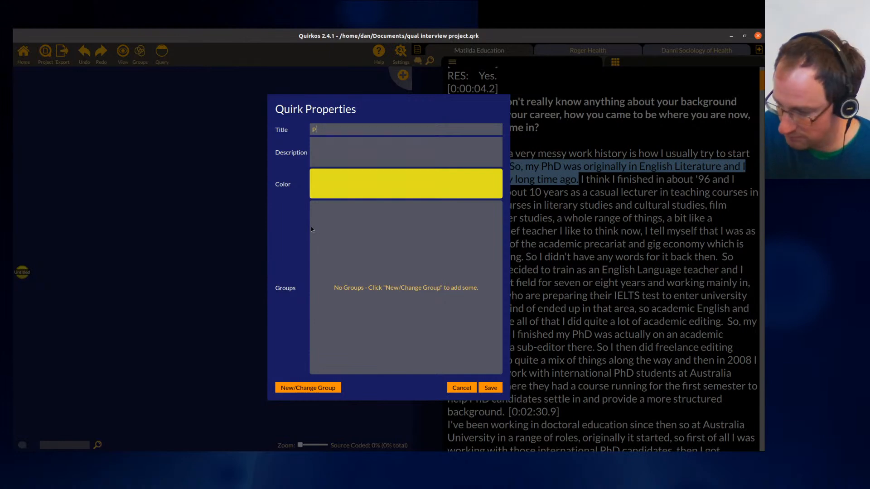
text(hD)
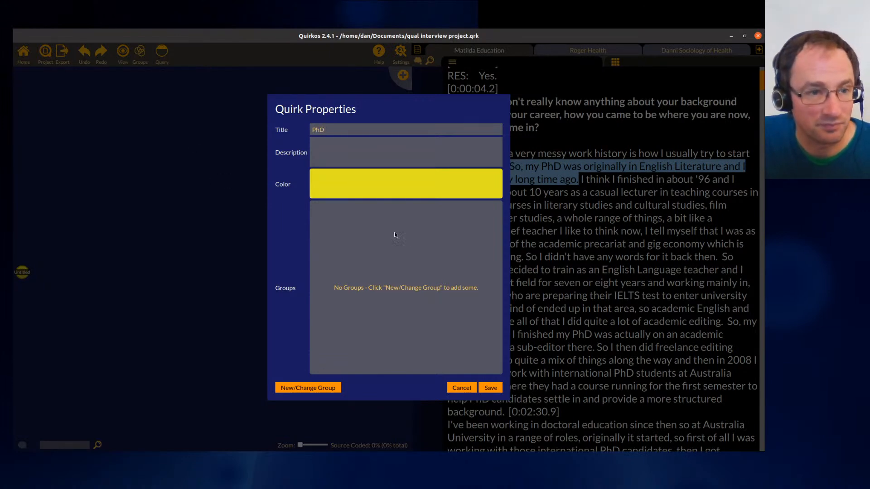
click(374, 147)
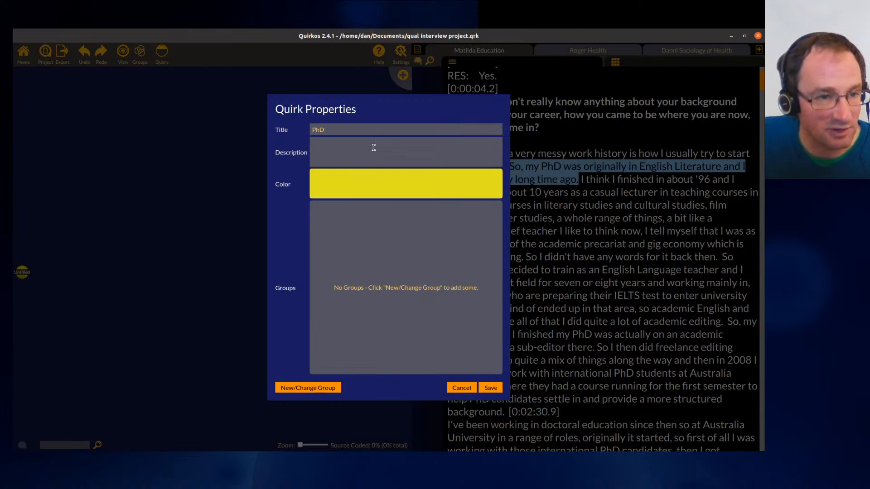
text(Doctoral studies)
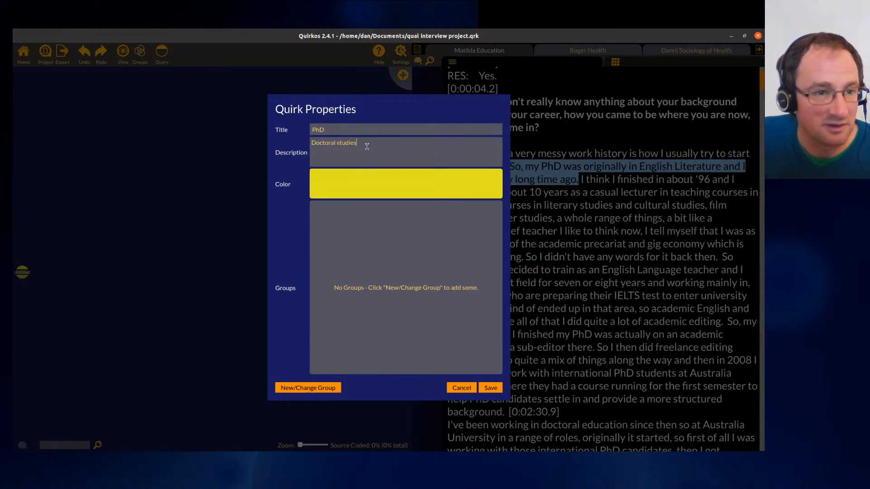
click(458, 185)
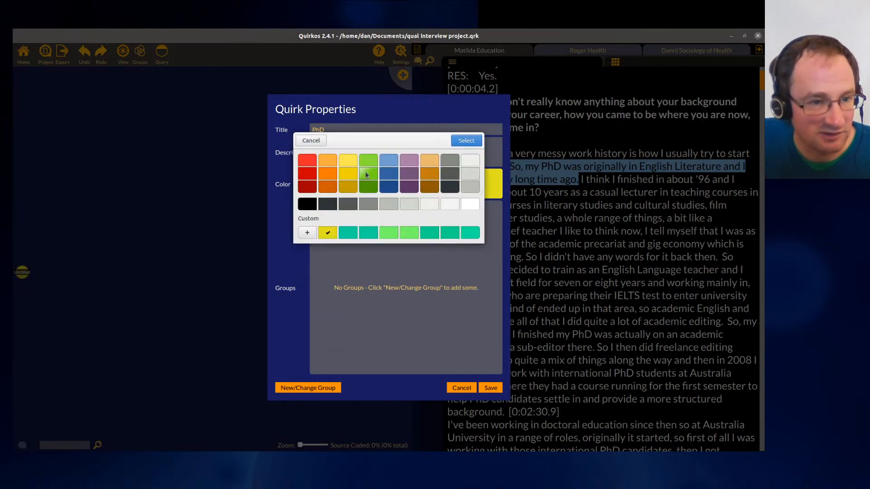
click(368, 175)
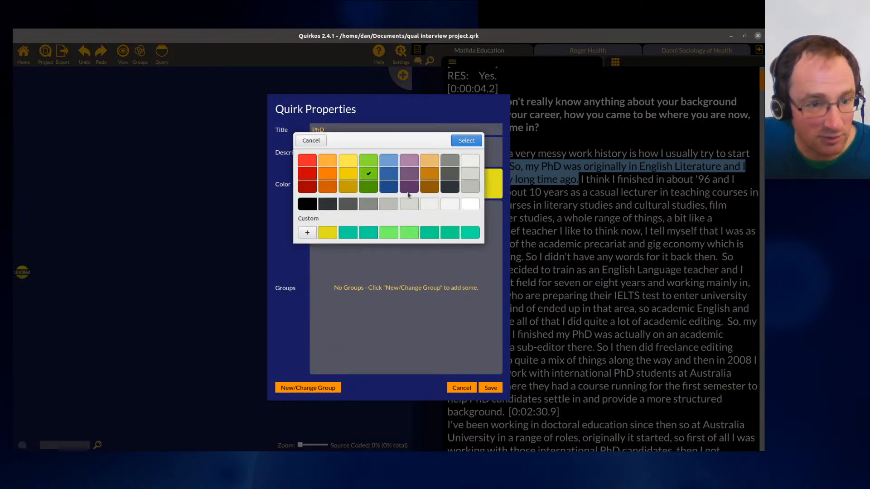
click(467, 141)
click(491, 389)
- Move the PhD quirk bubble from the canvas edge into the canvas area
mouse_move(16, 288)
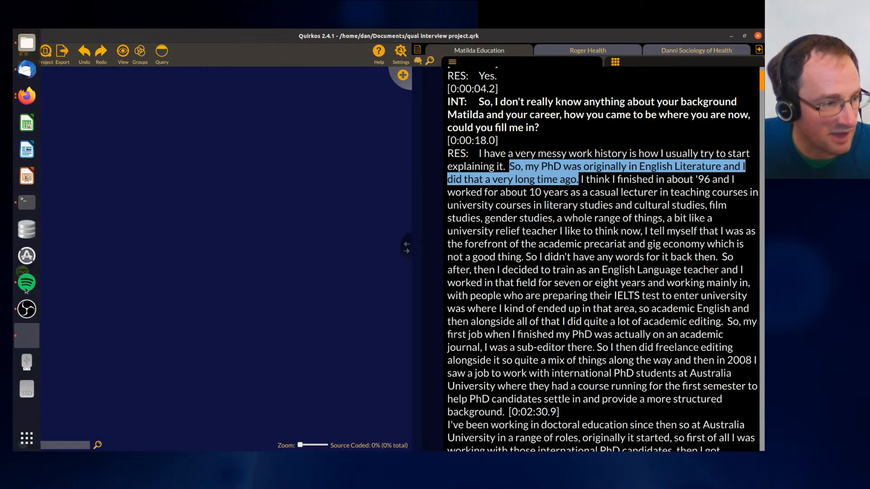
drag(22, 275, 192, 172)
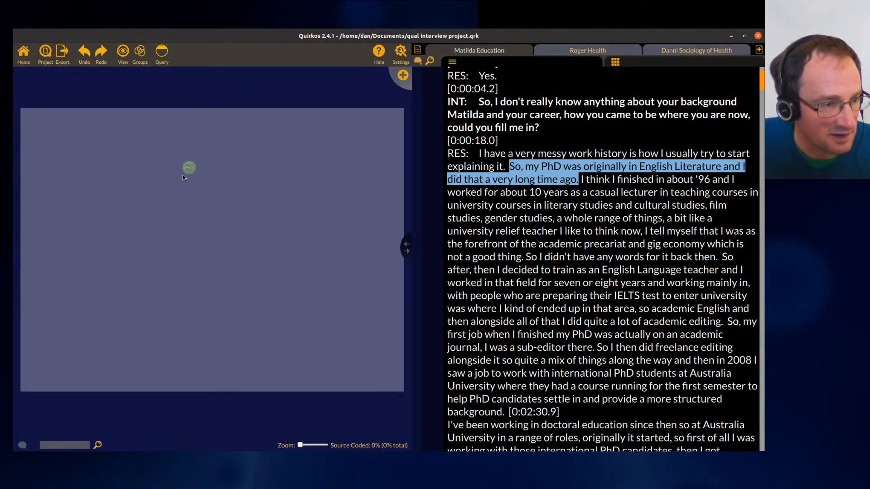
drag(128, 159, 128, 159)
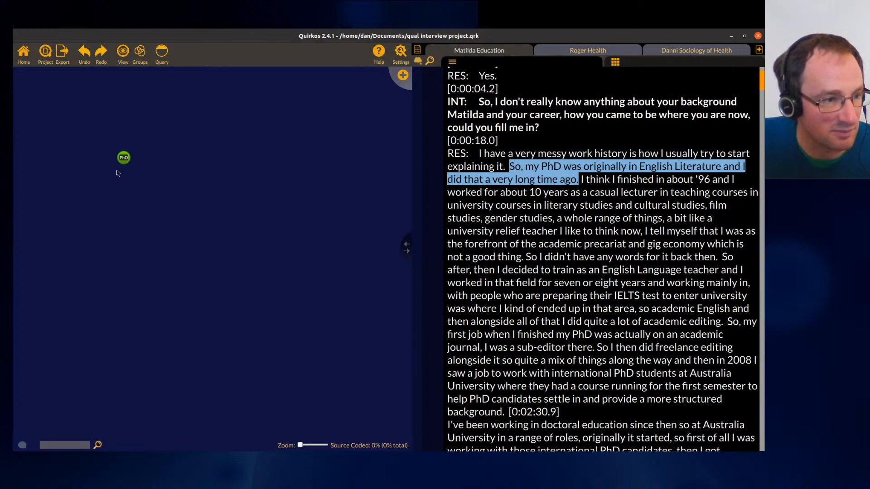
- Code the PhD sentence and the passage about her first job after the PhD to the PhD quirk
drag(563, 174, 123, 163)
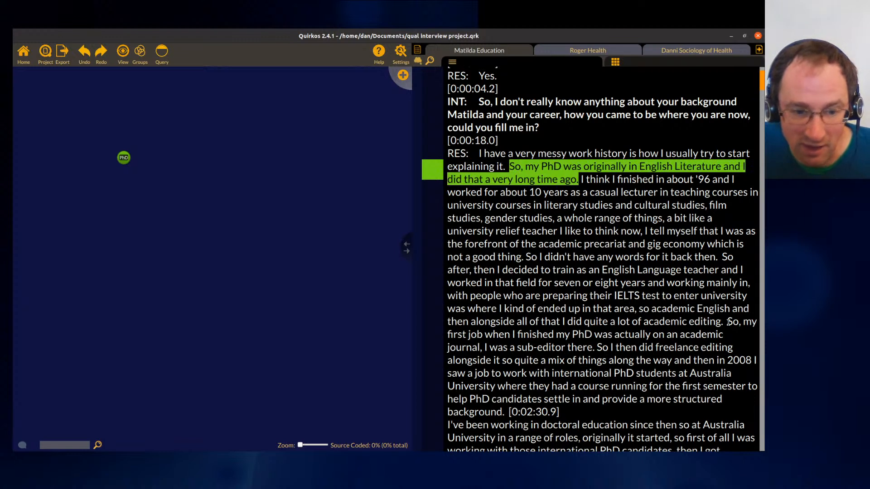
drag(730, 323, 730, 338)
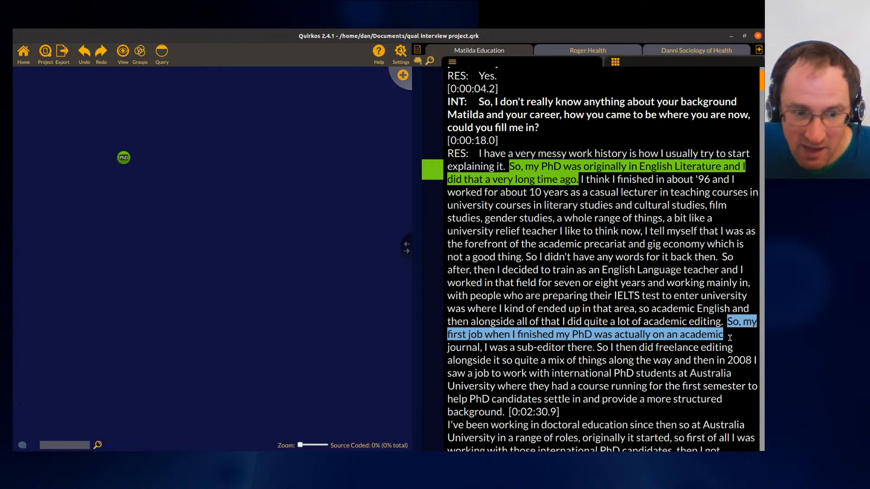
drag(709, 339, 596, 349)
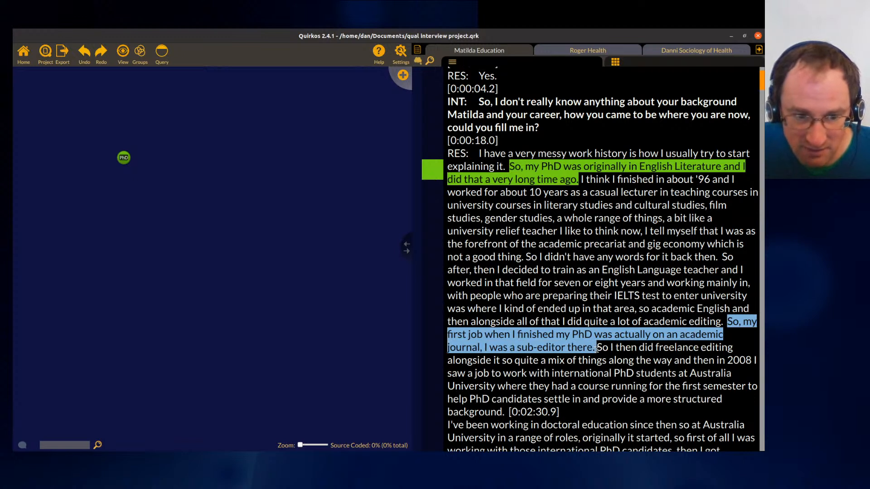
drag(583, 341, 124, 158)
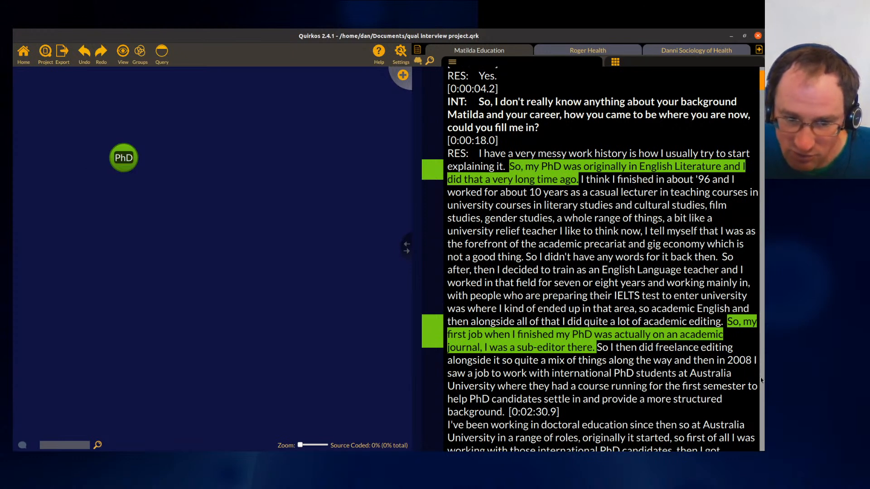
- Code the passage about working with international PhD students in 2008 to the PhD quirk
drag(754, 361, 749, 397)
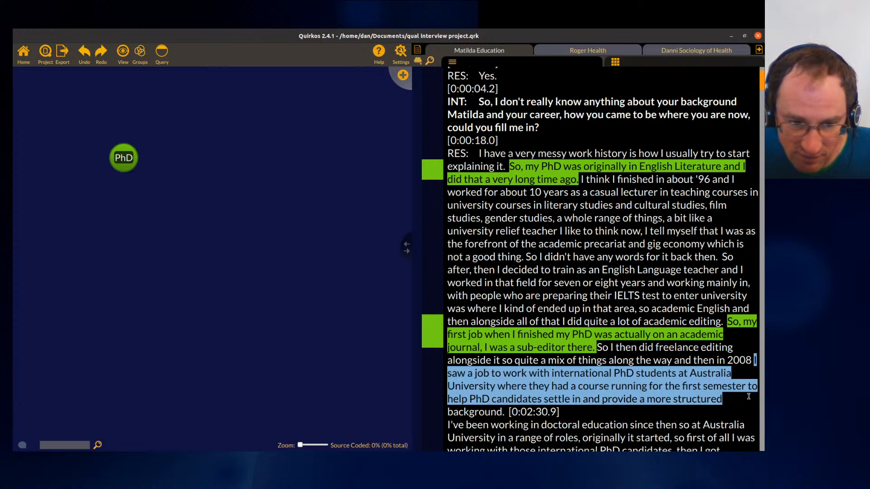
drag(748, 397, 124, 158)
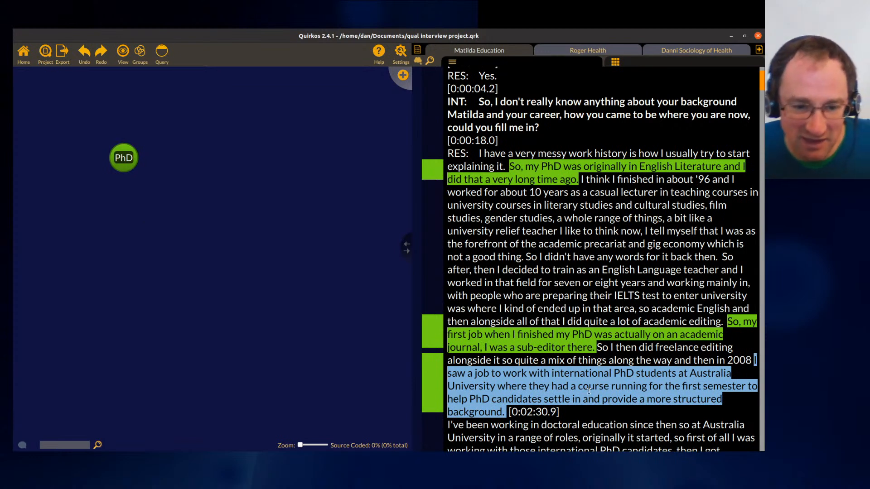
click(590, 361)
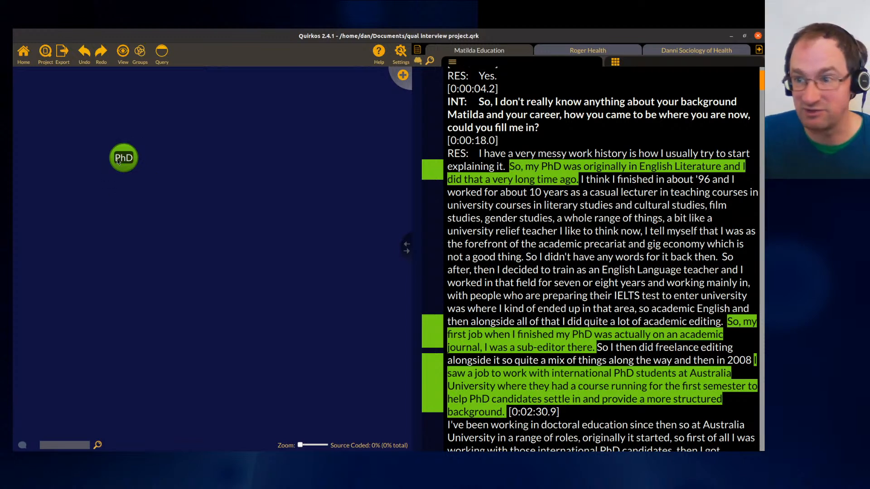
- Create a quirk titled PhD support and code the 2008 passage about working with international PhD students to it
mouse_move(118, 161)
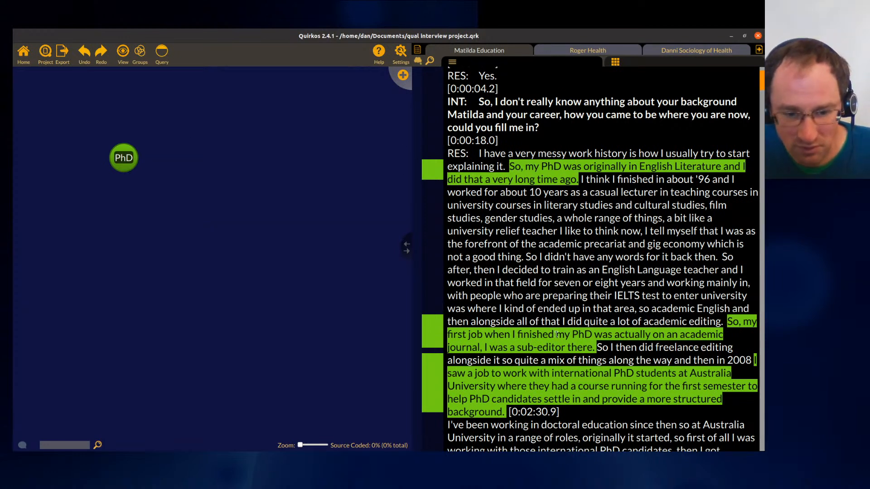
click(402, 77)
text(PhD support)
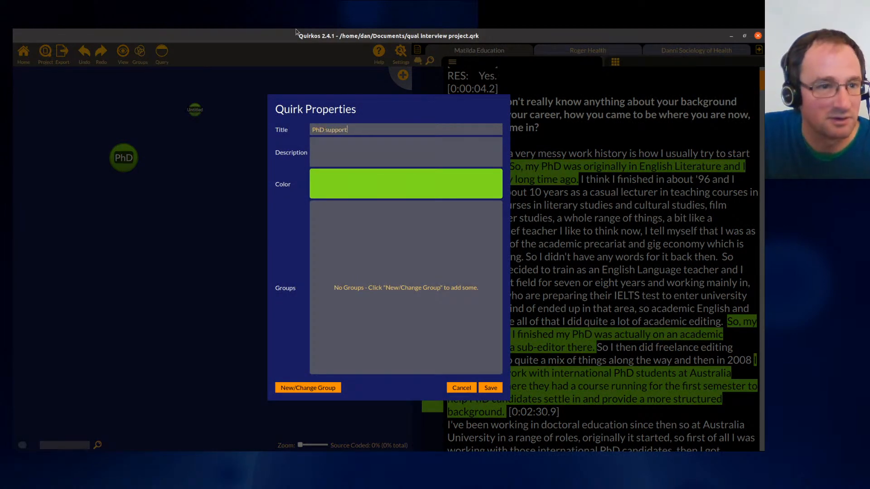
key(Return)
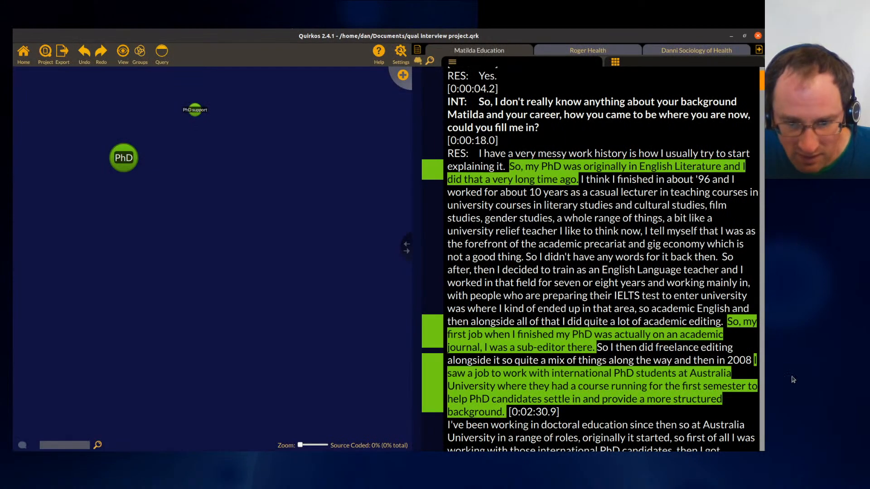
drag(507, 415, 755, 360)
drag(678, 387, 194, 110)
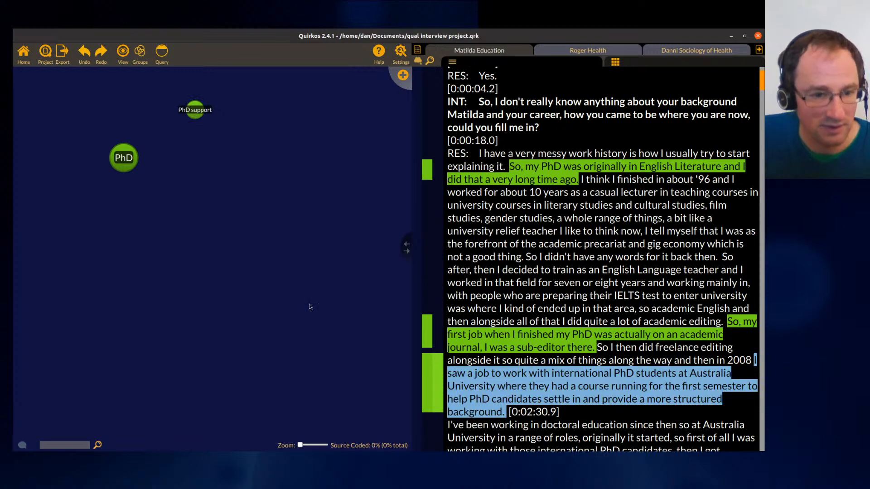
- Change the PhD support quirk's colour to a light pink from the palette
right_click(196, 110)
click(217, 143)
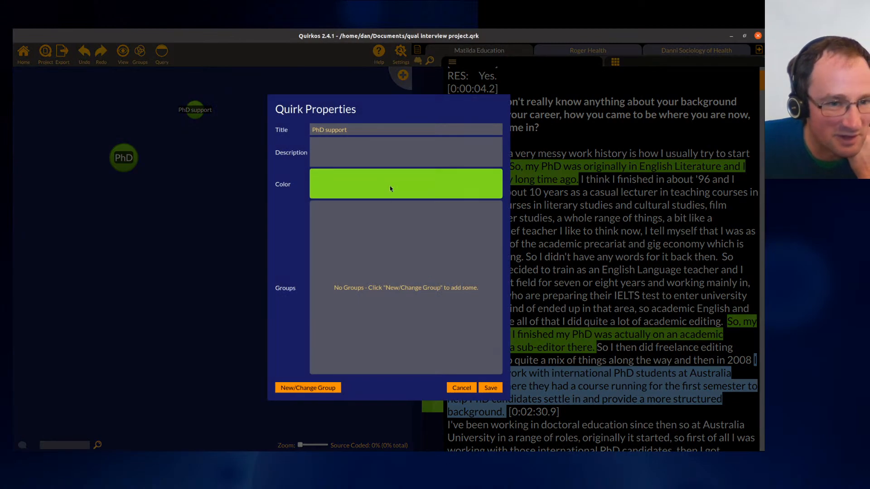
click(390, 186)
click(409, 161)
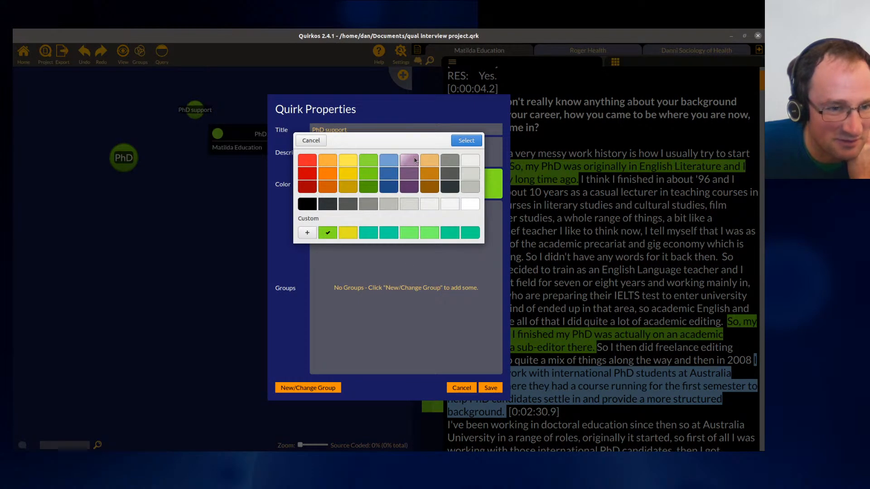
click(467, 140)
click(498, 390)
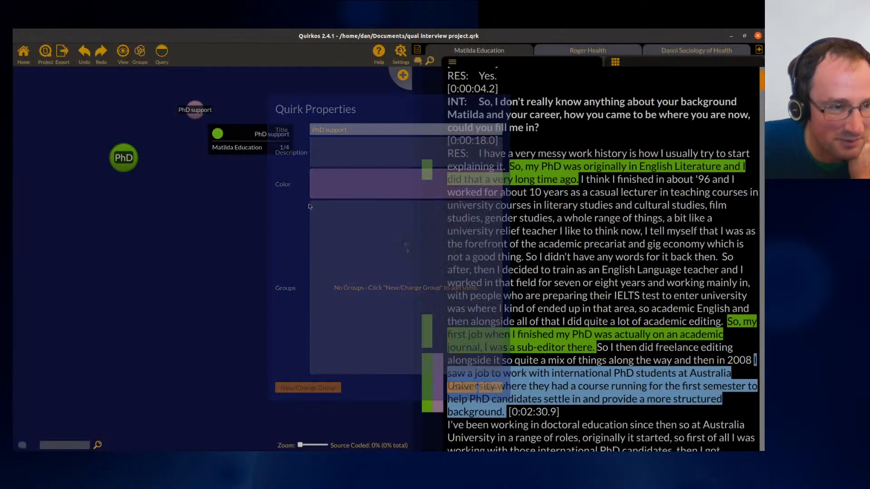
- Remove the PhD highlight from the 2008 passage about international PhD students
right_click(427, 370)
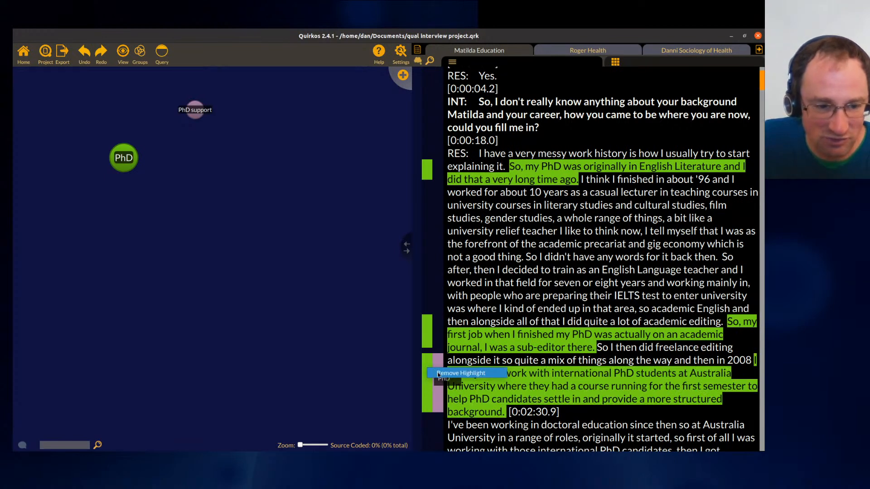
click(438, 375)
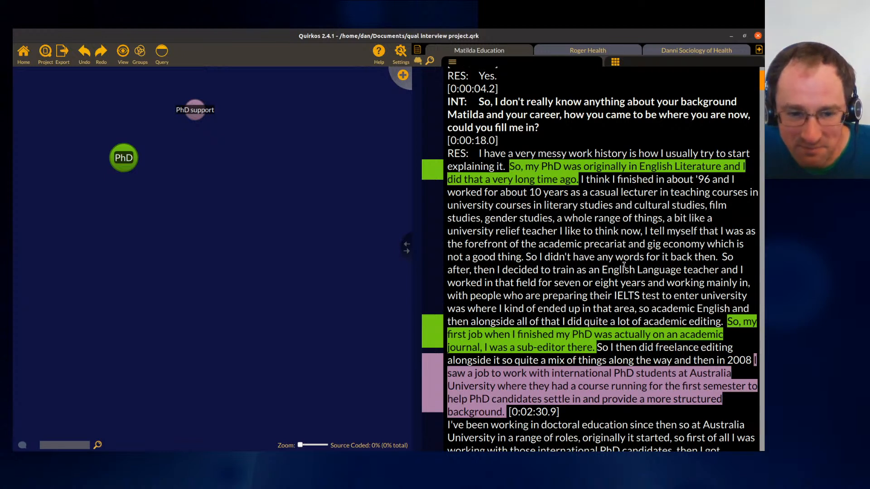
- Select the passage about the first sub-editor job and freelance editing and code it to a new quirk titled Editing
drag(751, 362, 727, 323)
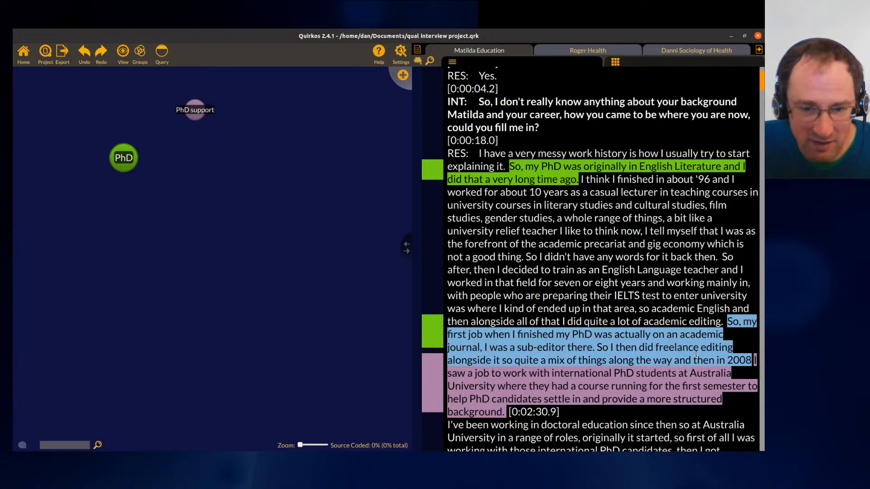
click(402, 75)
text(Editing)
key(Return)
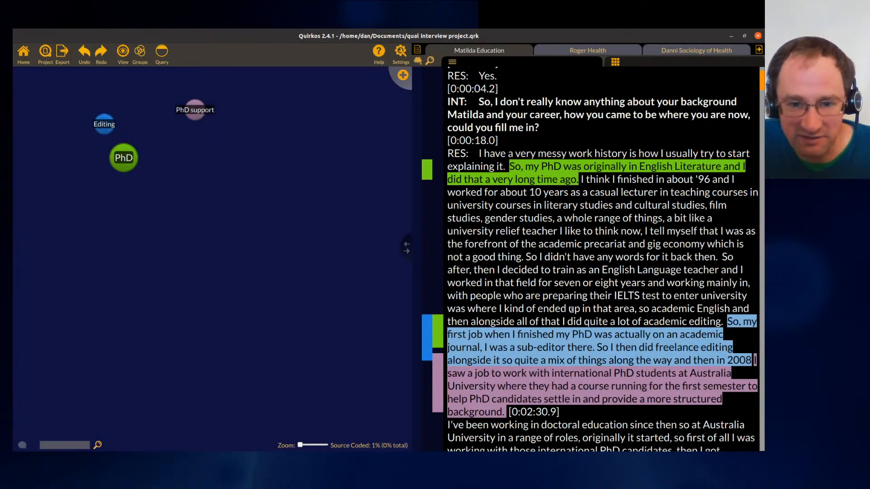
- Code the passage about casual lecturing to a new quirk titled Casual work and move its bubble near the top
drag(580, 179, 524, 257)
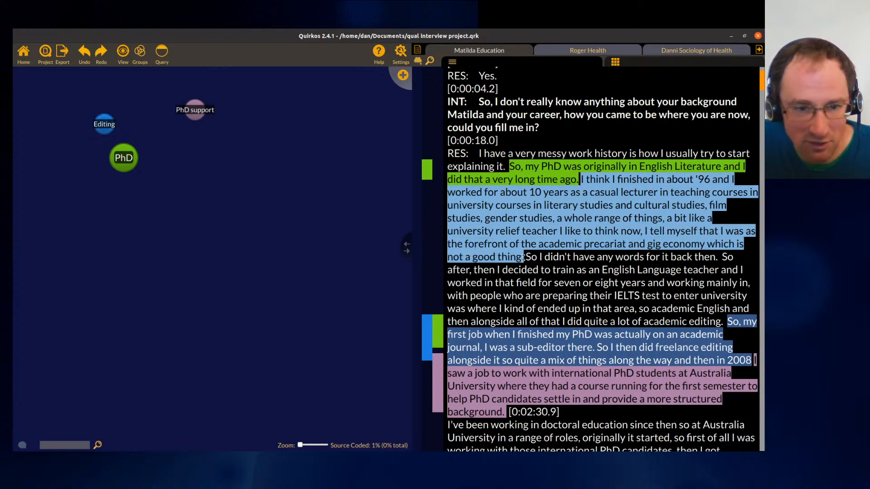
click(401, 74)
text(Casual work)
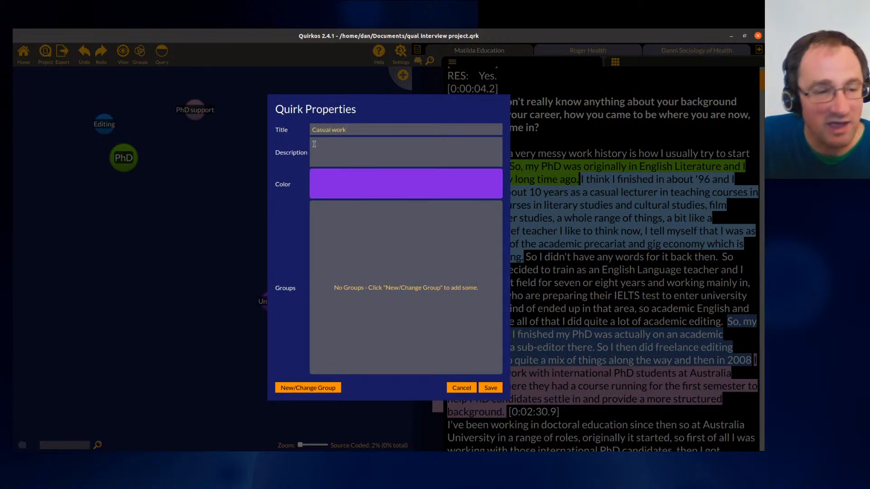
click(491, 388)
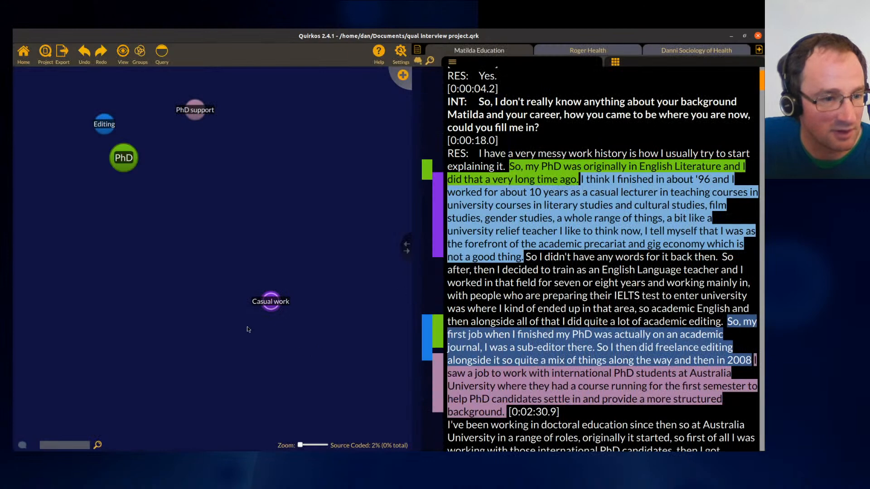
drag(268, 305, 266, 150)
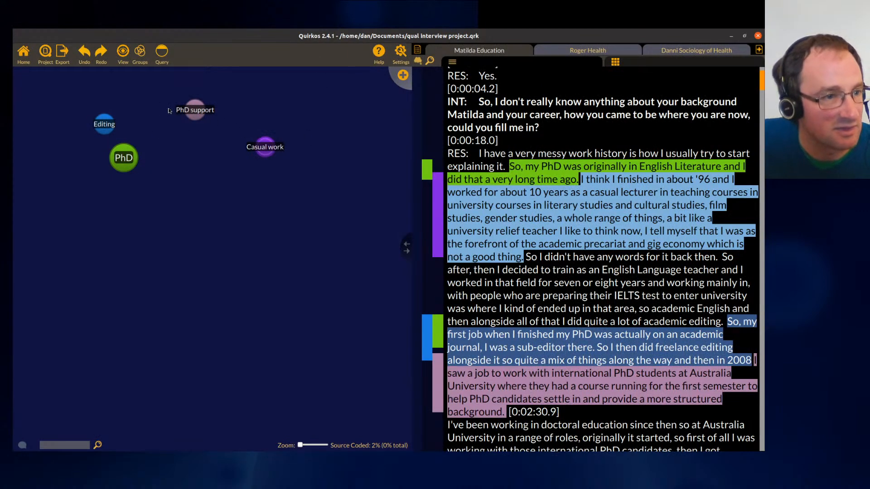
- Rearrange the PhD support and Editing bubbles, then drop PhD support onto PhD to nest it under that quirk
drag(199, 108, 235, 192)
drag(104, 126, 150, 208)
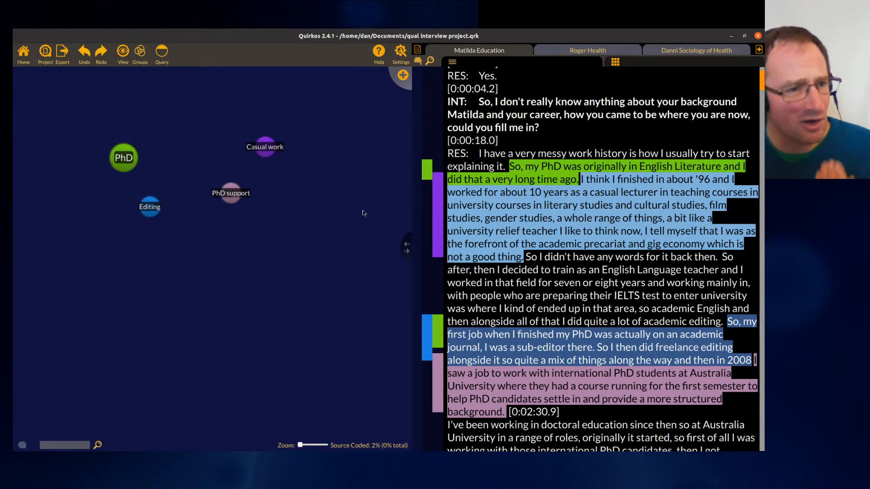
click(574, 264)
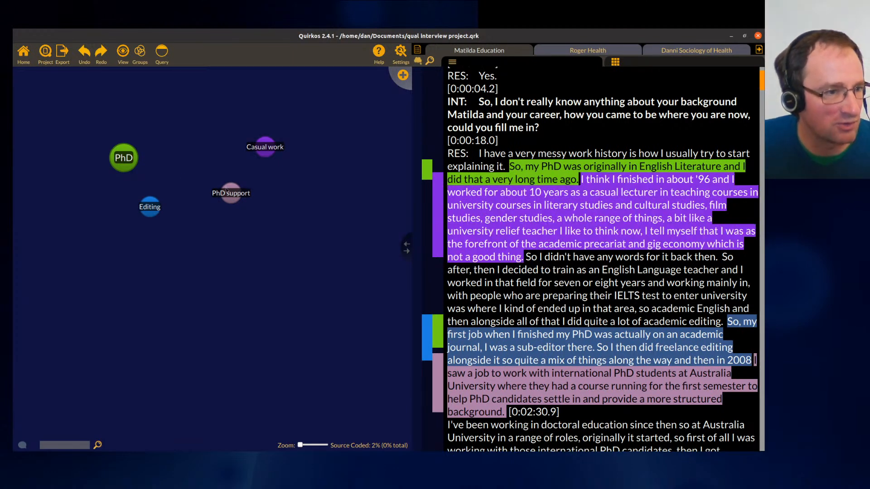
drag(233, 195, 125, 157)
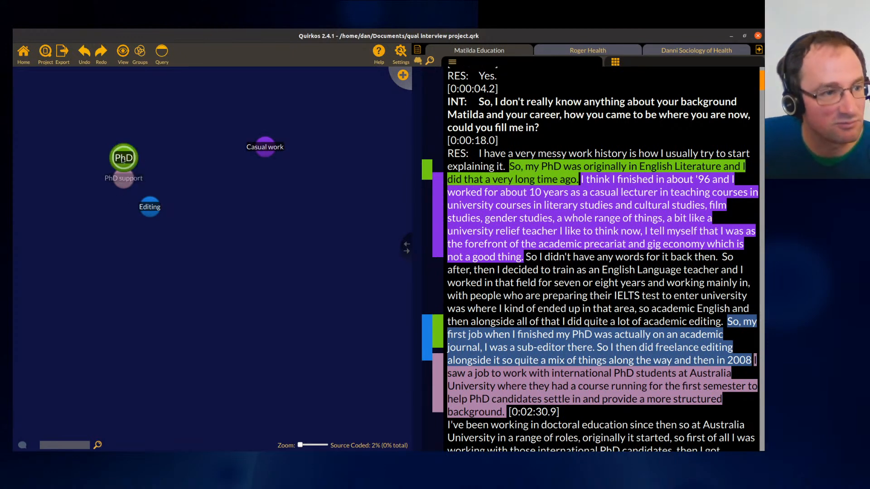
mouse_move(125, 161)
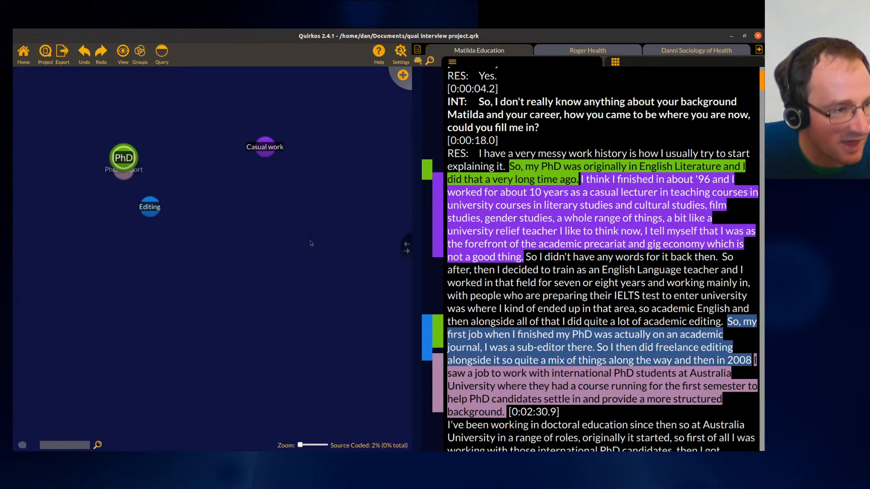
- Create an empty quirk titled Types of employment and drop it onto the Casual work bubble
click(402, 76)
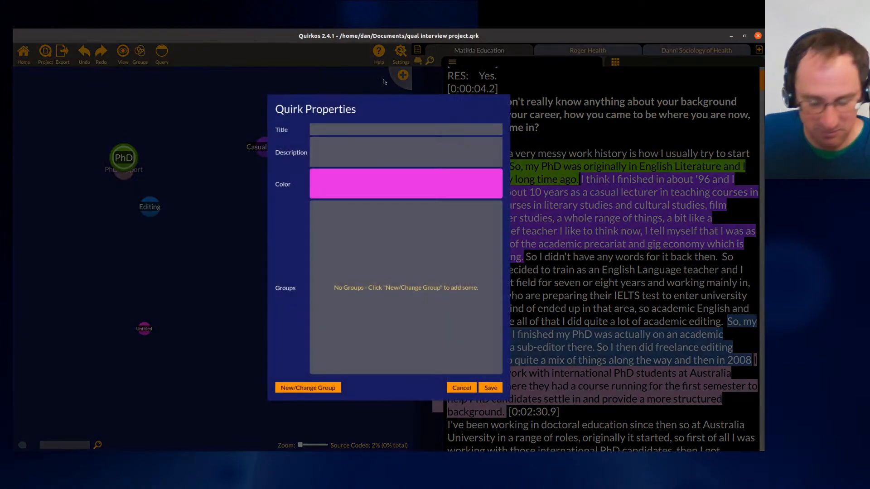
text(Types of em)
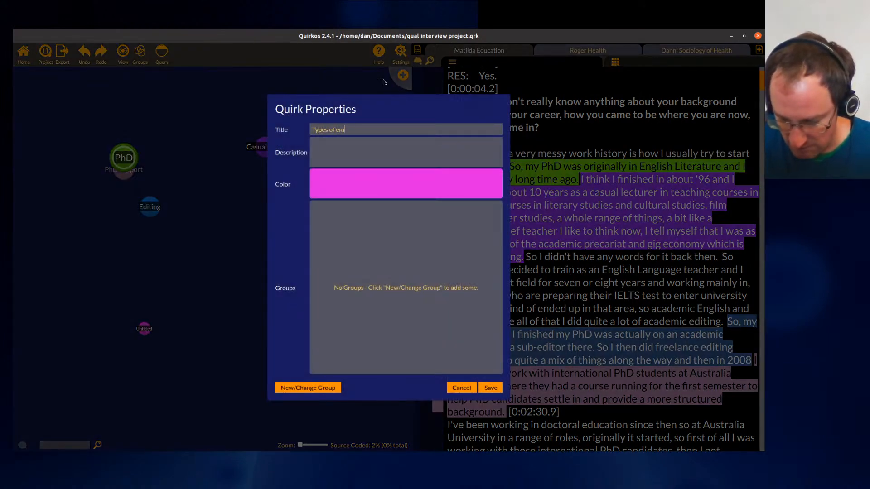
text(ployment)
key(Return)
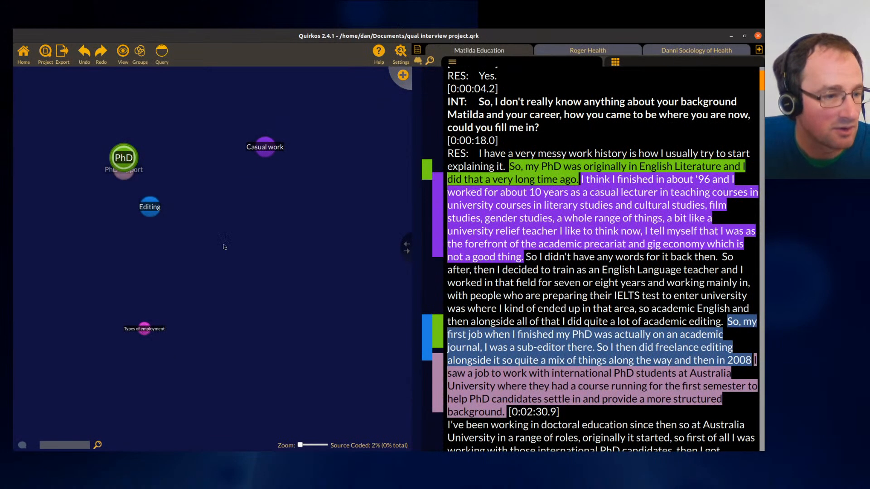
drag(144, 331, 308, 148)
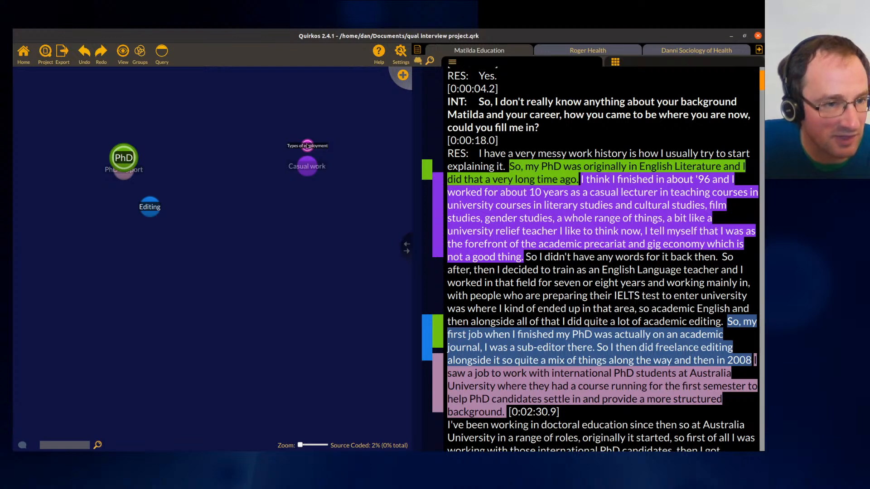
- Create a quirk titled Permanent jobs and group it with Types of employment
click(403, 74)
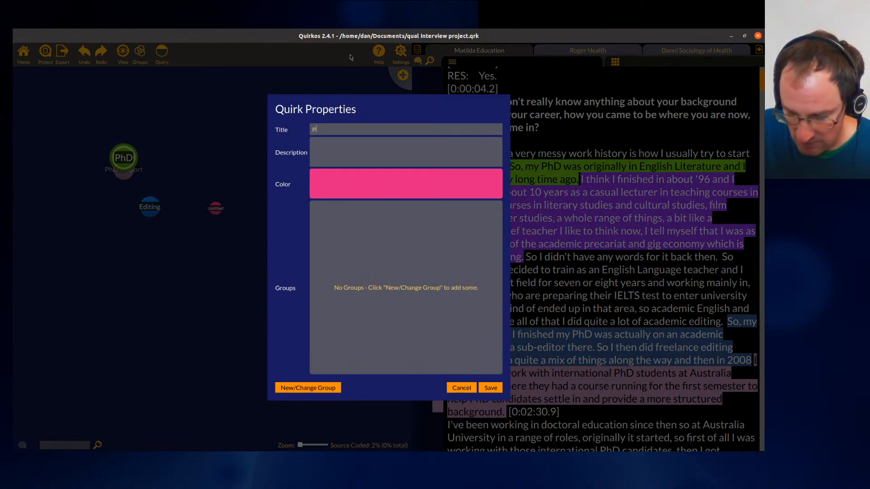
text(Perme)
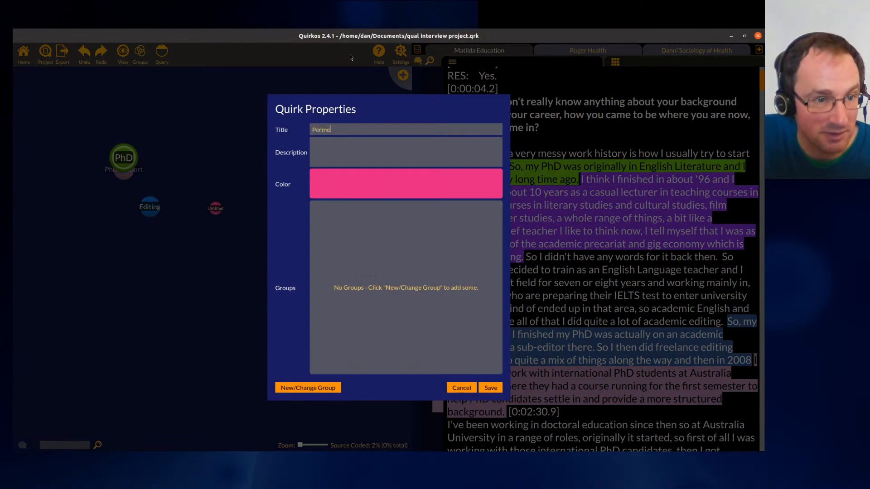
text(nant)
key(BackSpace)
key(BackSpace)
text(ent jobs)
key(Return)
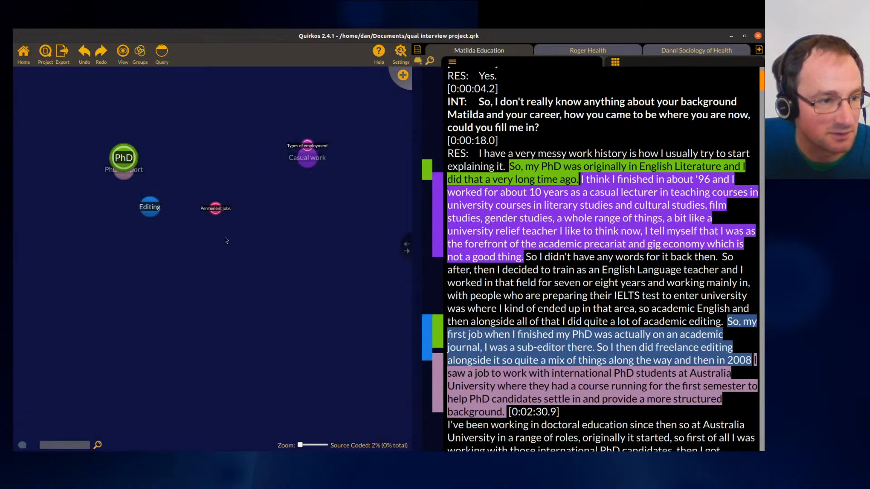
drag(217, 210, 309, 141)
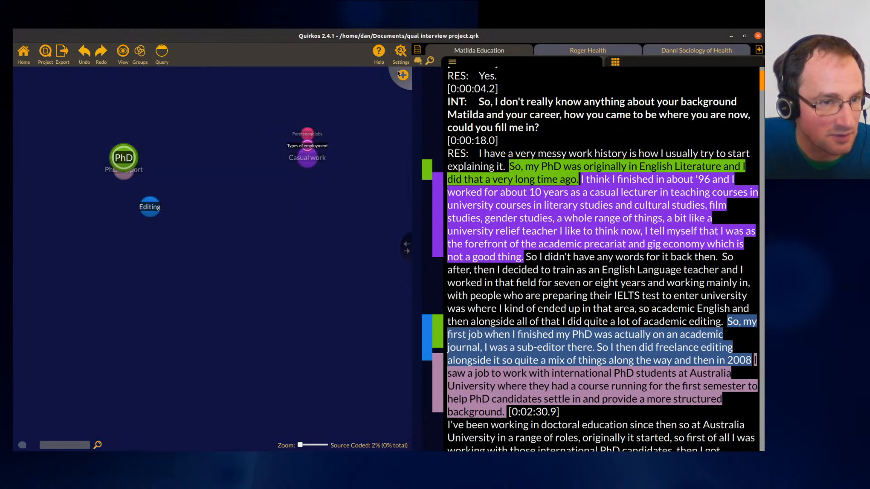
- Create a quirk titled Tenure track and group it with Types of employment
click(402, 75)
text(Tenure track)
key(Return)
drag(88, 112, 318, 138)
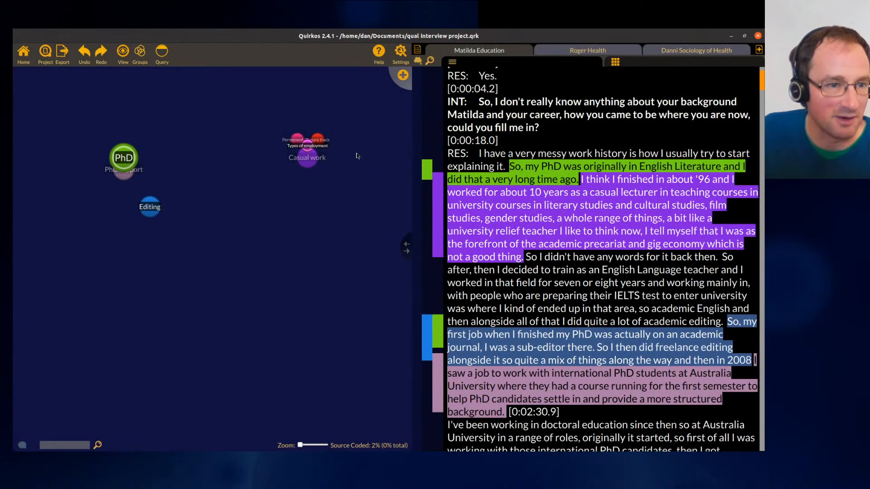
mouse_move(306, 146)
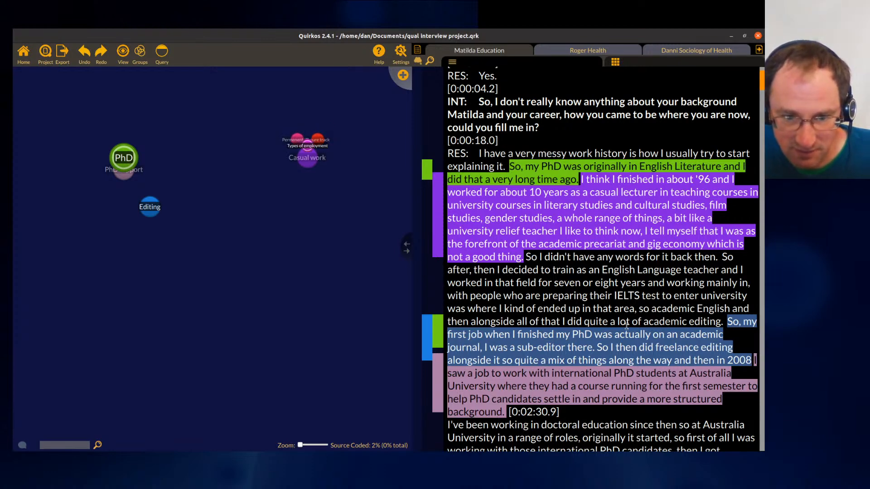
- Code the passage about working with international PhD candidates and supervisor training to the PhD support quirk
scroll(608, 261, down, 1)
scroll(608, 261, down, 3)
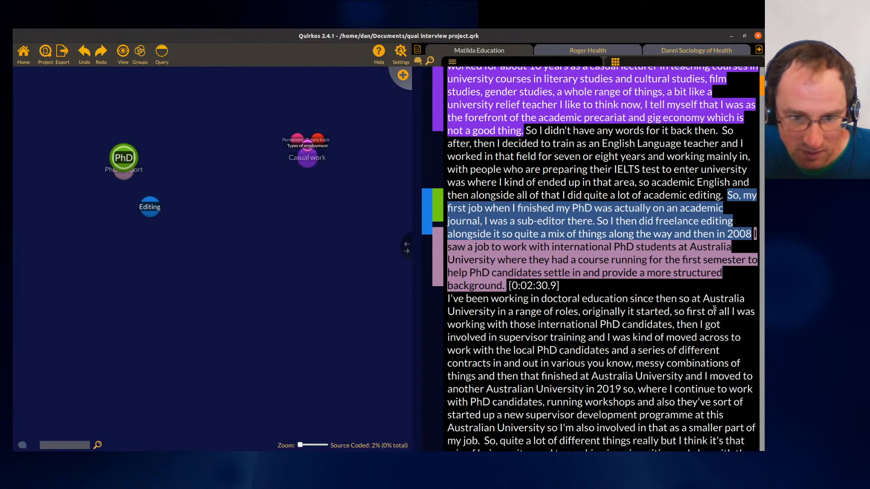
drag(733, 312, 118, 182)
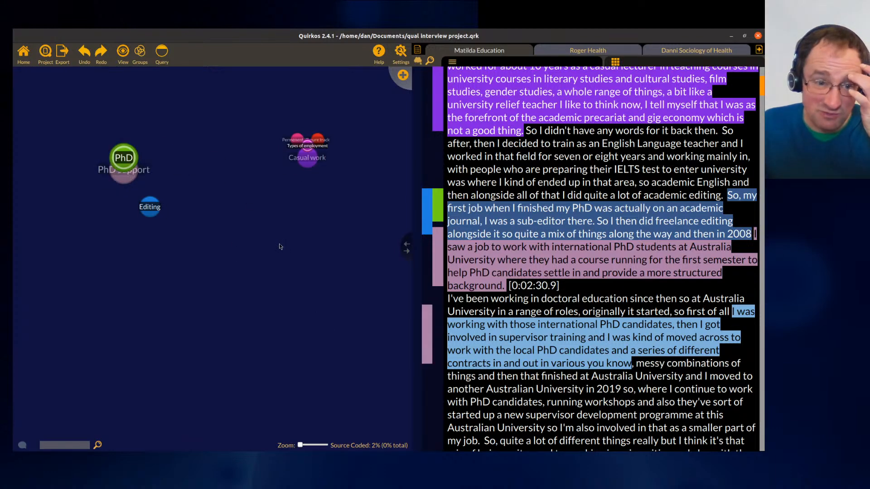
click(558, 300)
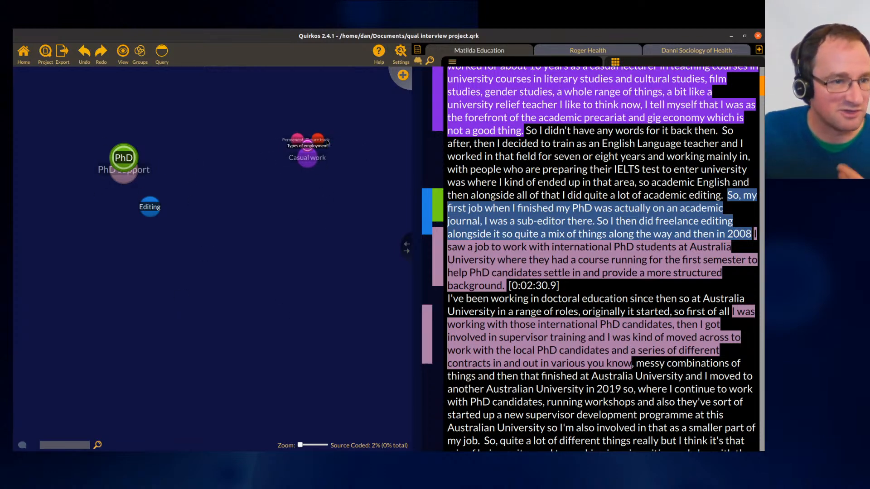
- Nest Casual work under Types of employment and move the Editing bubble toward the canvas centre
mouse_move(313, 150)
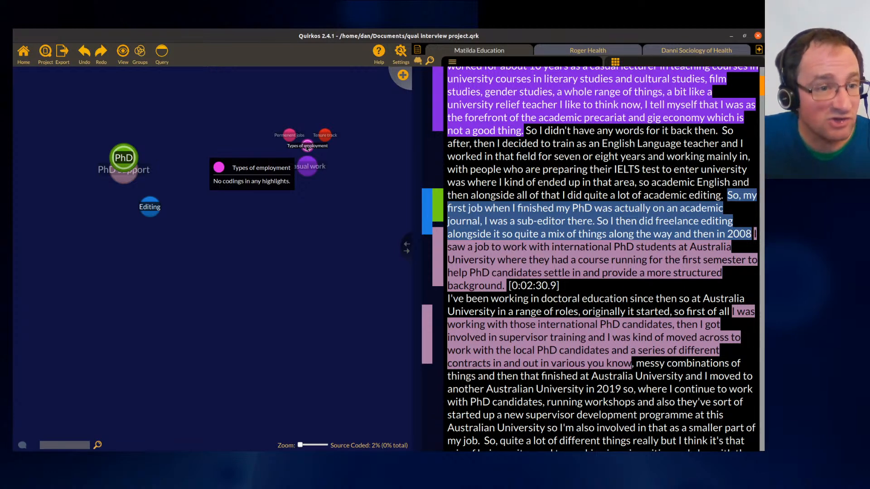
drag(294, 169, 308, 148)
click(234, 209)
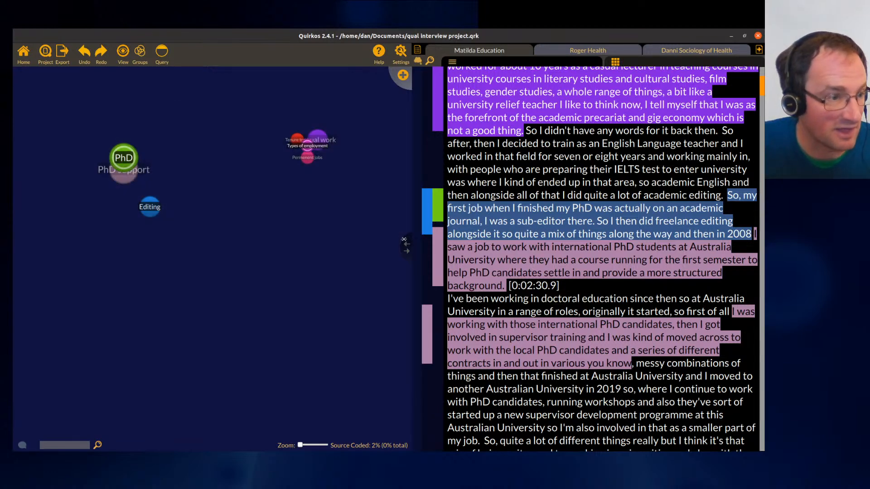
drag(152, 210, 263, 202)
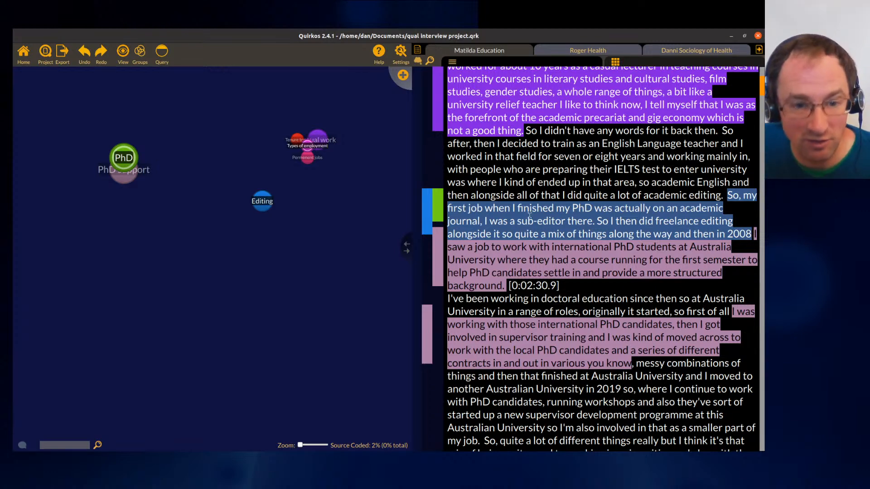
- Rename the PhD quirk's title to PhD Studies
scroll(611, 215, down, 2)
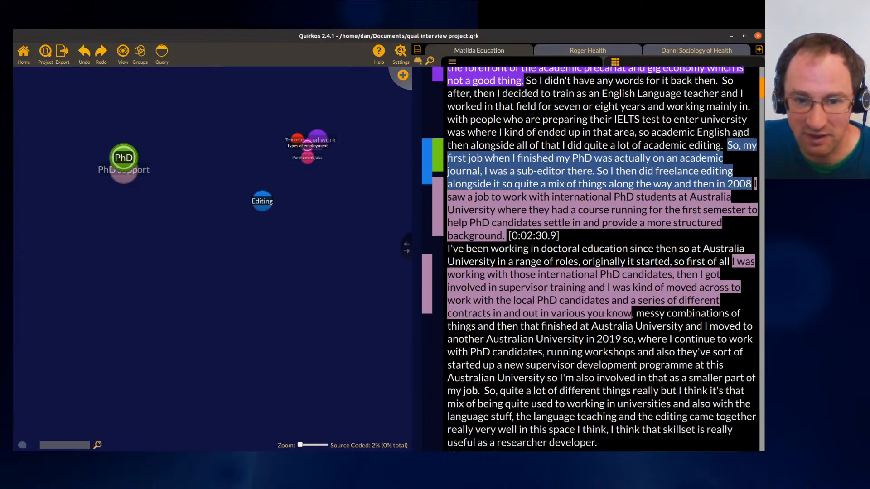
mouse_move(761, 91)
mouse_down()
mouse_move(768, 165)
mouse_move(755, 85)
mouse_up()
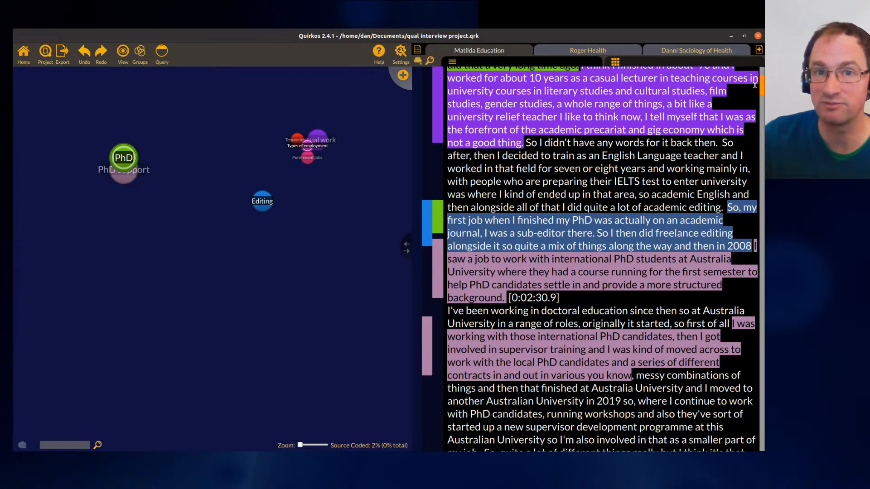
mouse_move(53, 173)
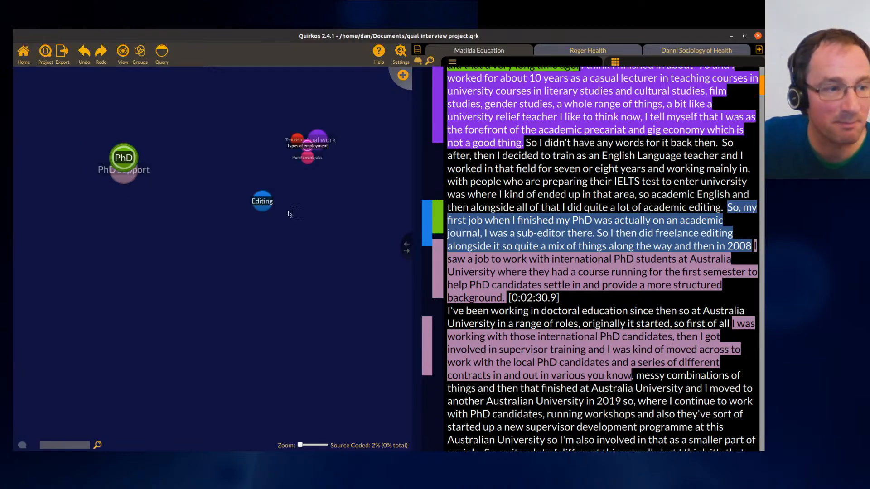
right_click(263, 205)
click(183, 163)
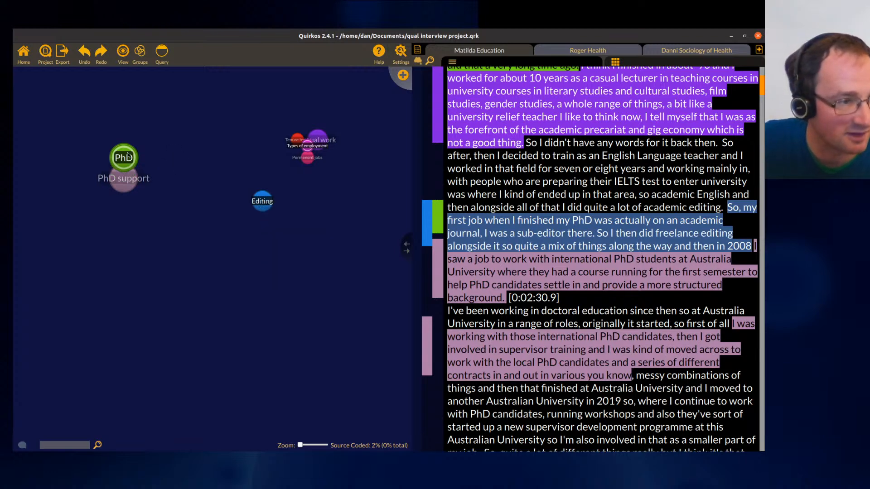
right_click(127, 159)
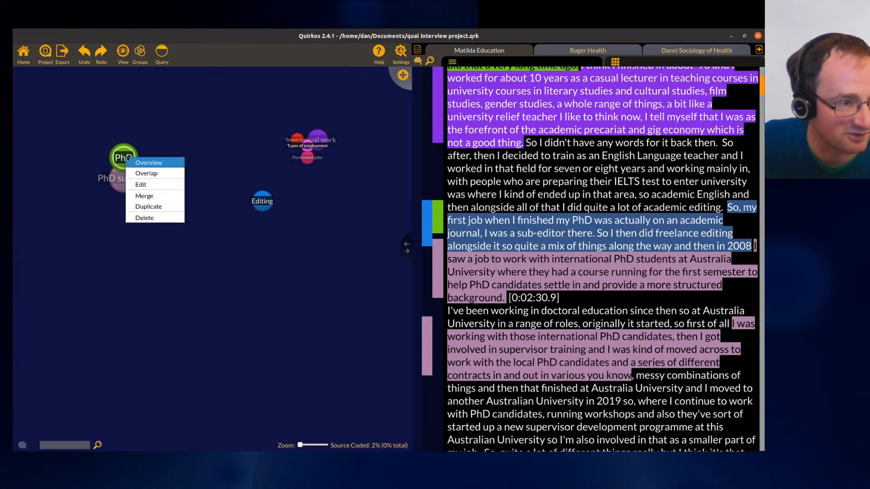
click(154, 190)
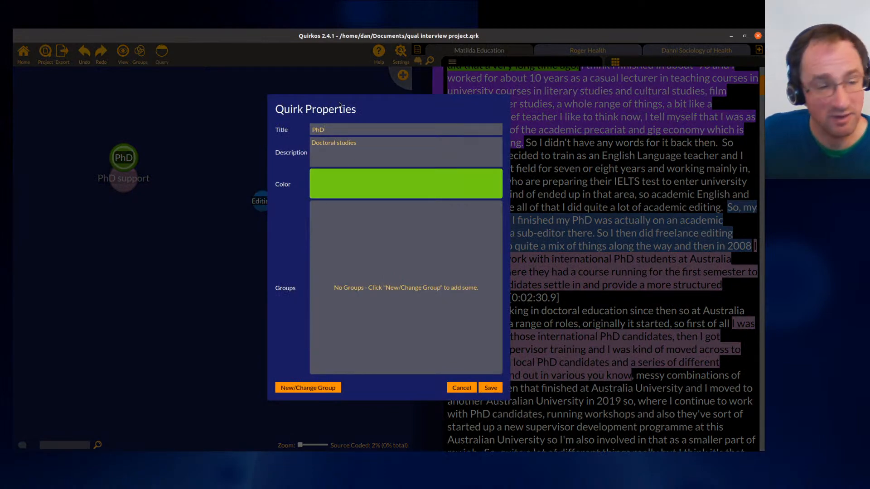
text(Studies)
key(Return)
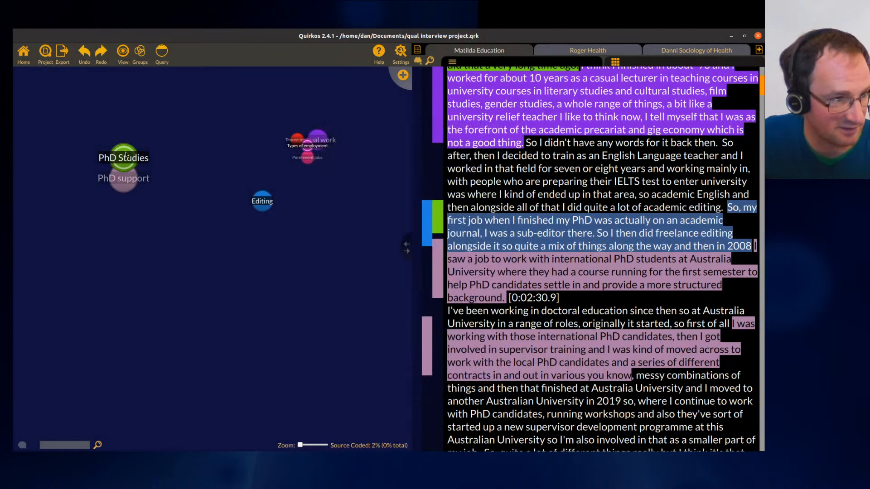
- Move the PhD support bubble up and away from the PhD Studies bubble
drag(124, 177, 204, 147)
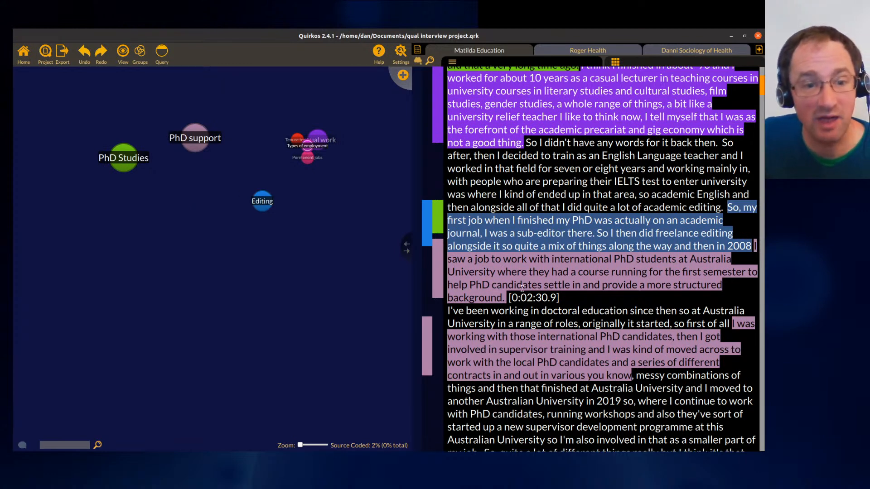
scroll(586, 288, down, 3)
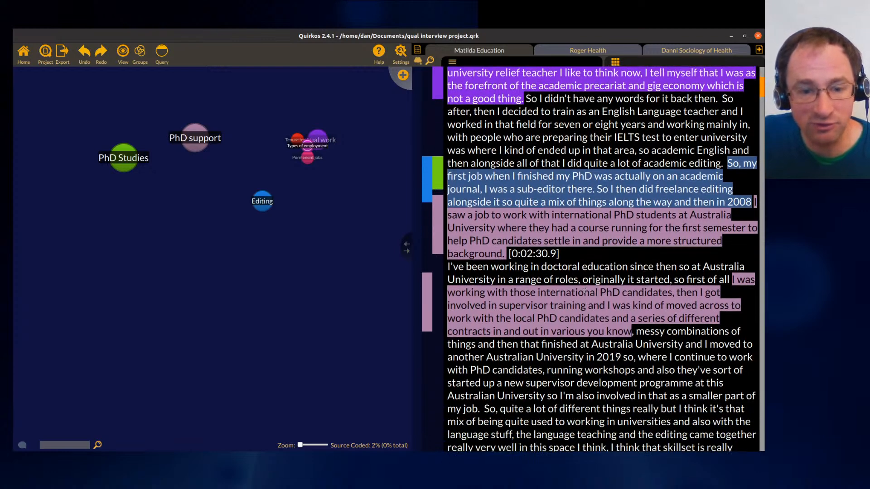
scroll(627, 200, down, 2)
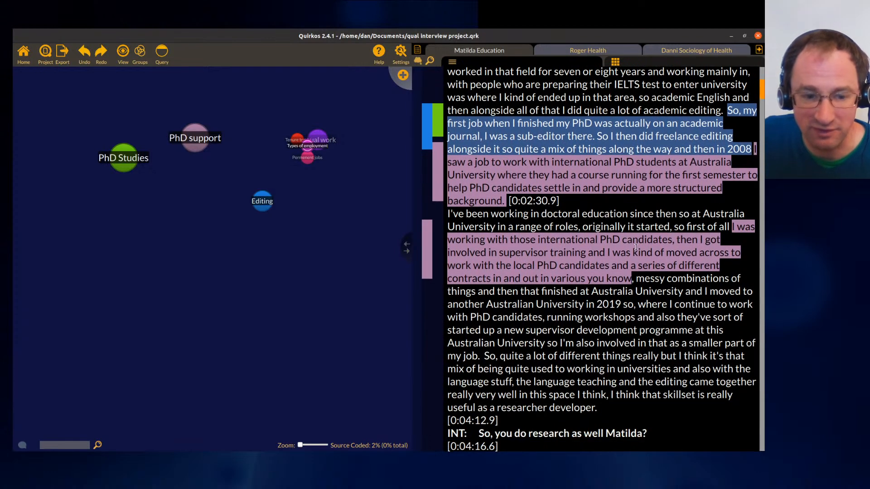
- Search all sources for the word phd
click(430, 61)
text(phd)
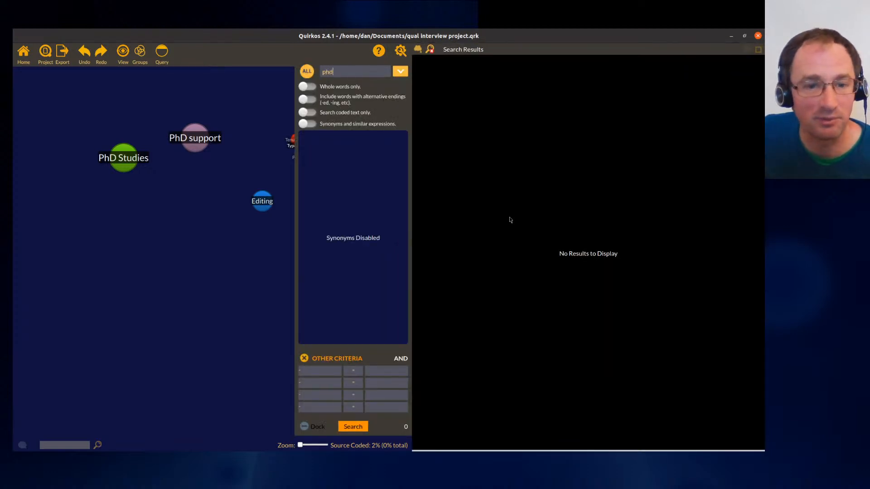
key(Return)
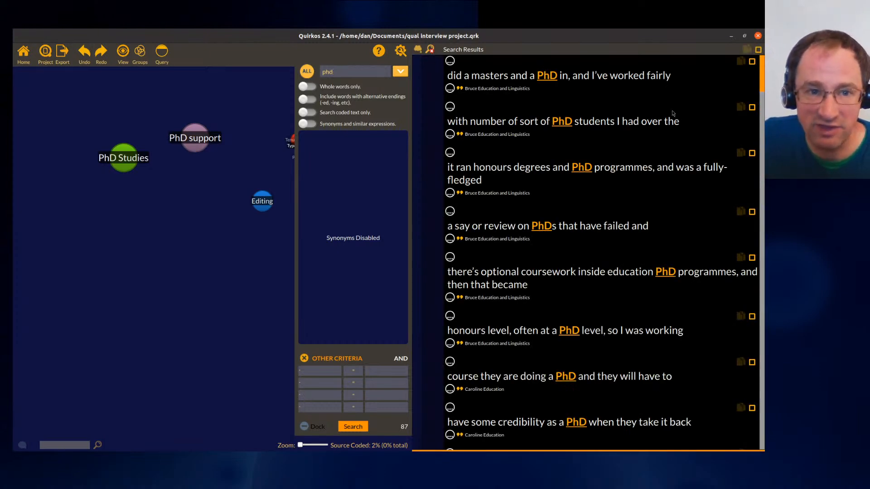
- Expand the first search result's context and code its passage about doing a masters and PhD to PhD Studies
click(451, 61)
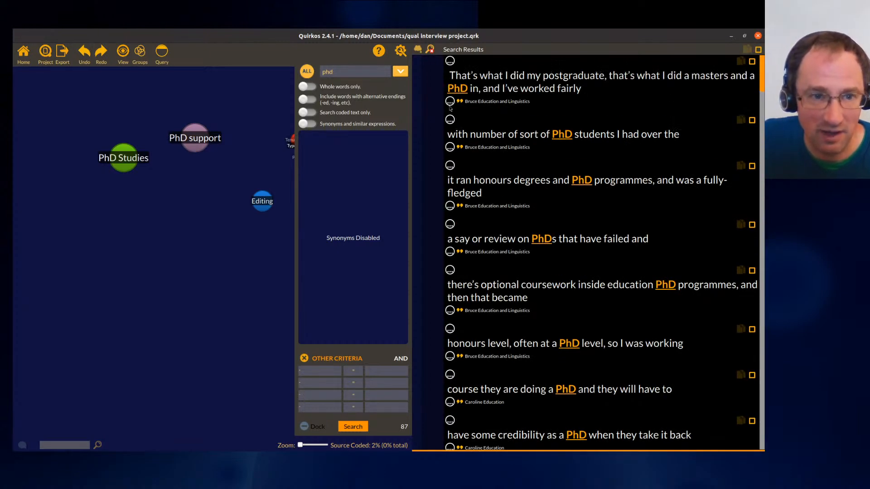
click(451, 107)
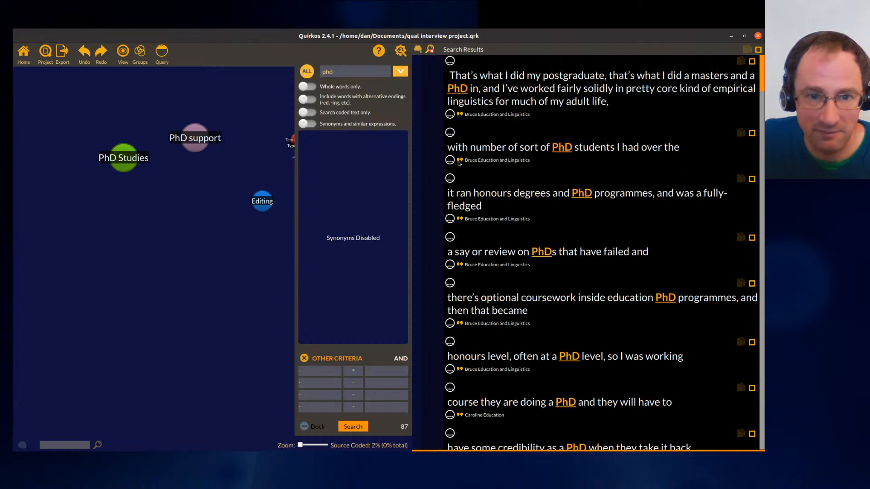
click(451, 115)
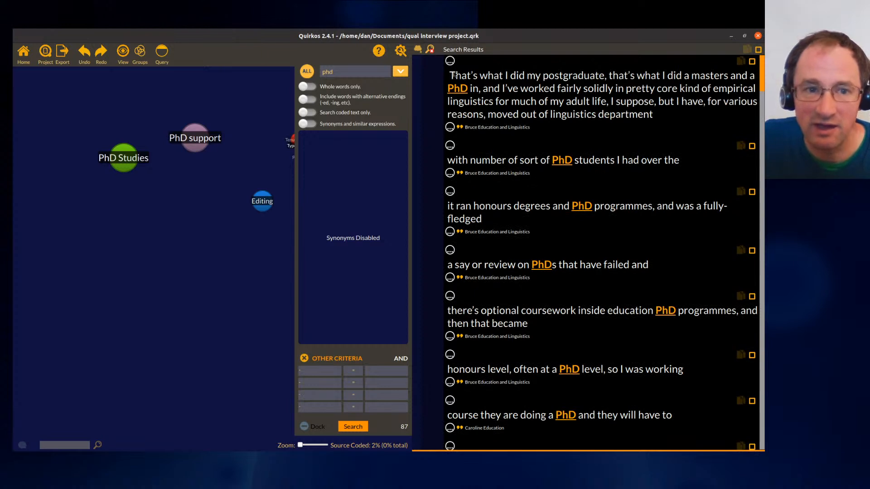
drag(448, 76, 615, 90)
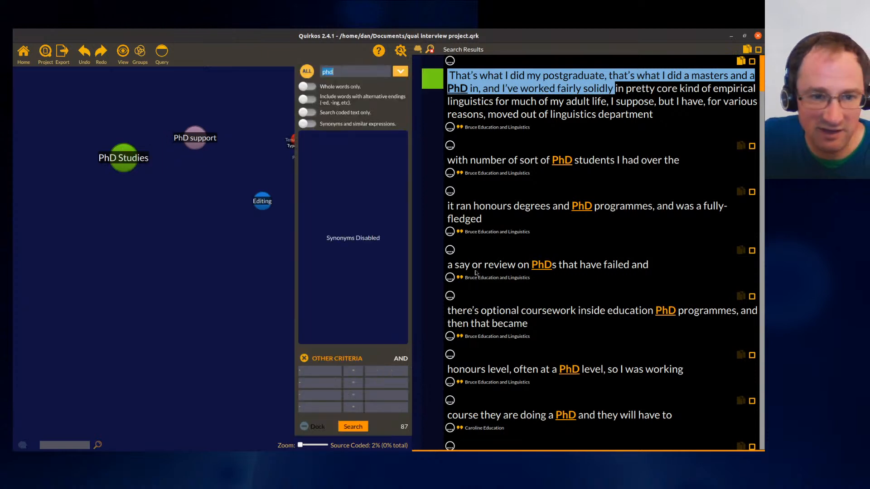
- Expand the second result and code the passage about working with PhD students over the years to PhD support
click(450, 146)
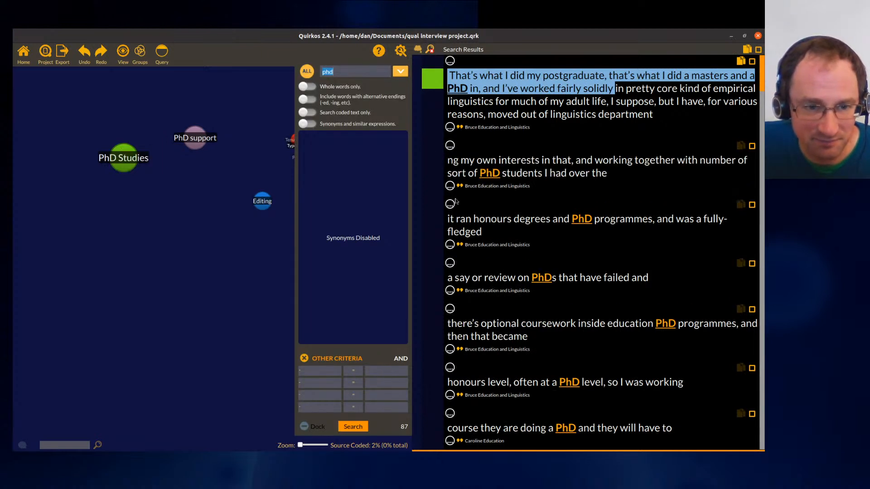
click(449, 187)
mouse_move(594, 162)
mouse_down()
mouse_move(588, 182)
mouse_move(552, 174)
mouse_move(633, 174)
mouse_move(194, 137)
mouse_up()
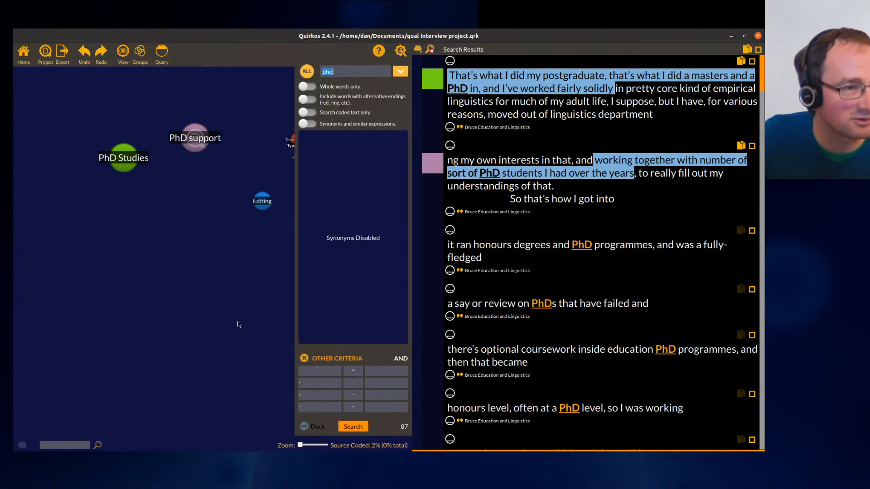
- Code the same selected passage to a new quirk titled Own PhD students
drag(617, 168, 390, 71)
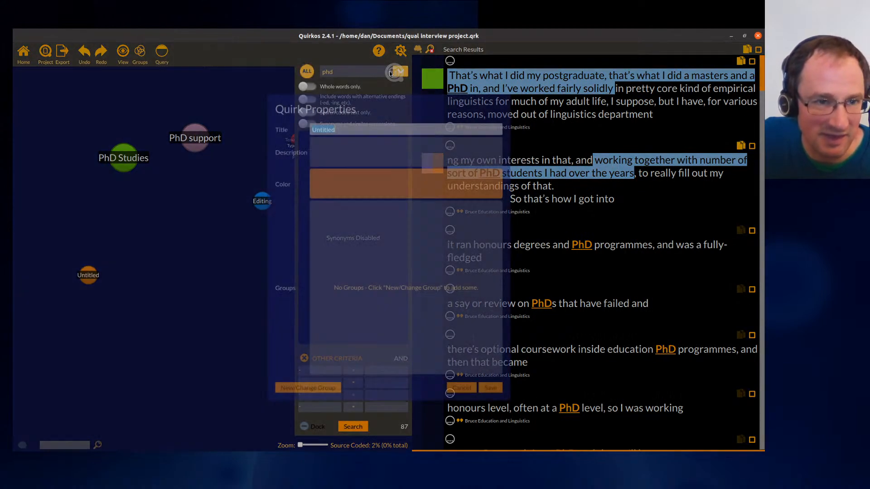
text(Own PhD st)
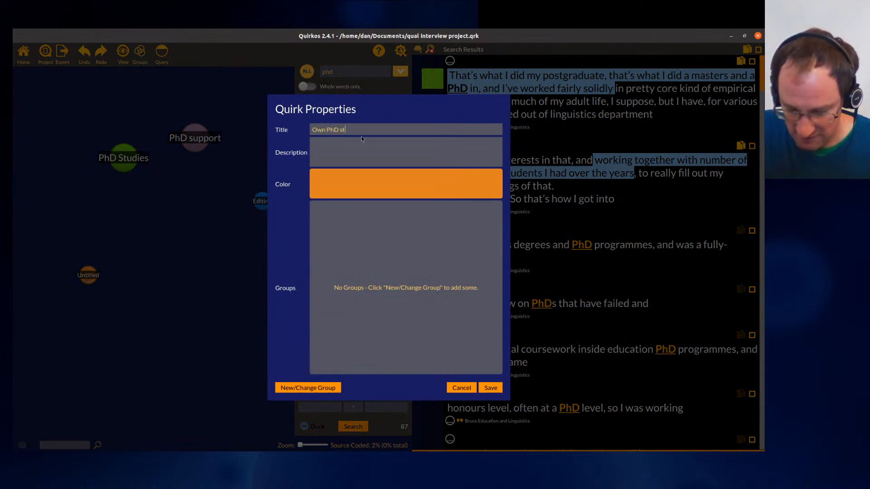
text(udents)
key(Return)
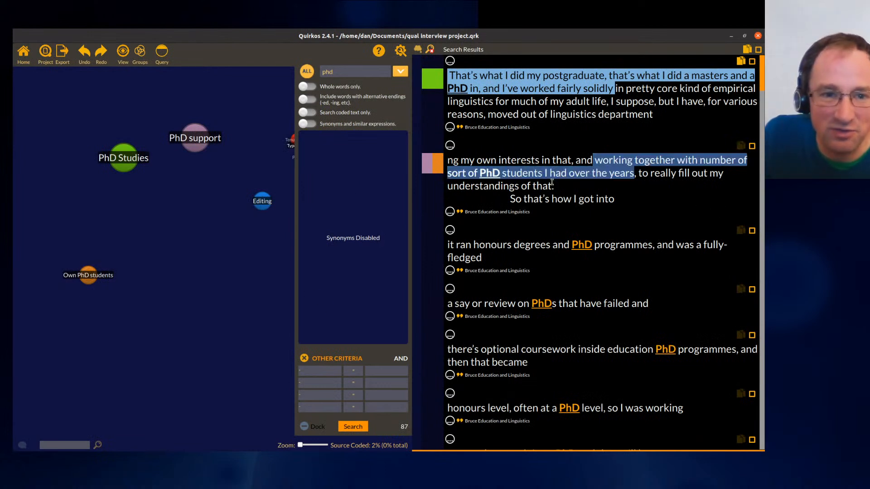
- Expand the third result and code the passage about honours degrees and PhD programmes to PhD support
click(450, 272)
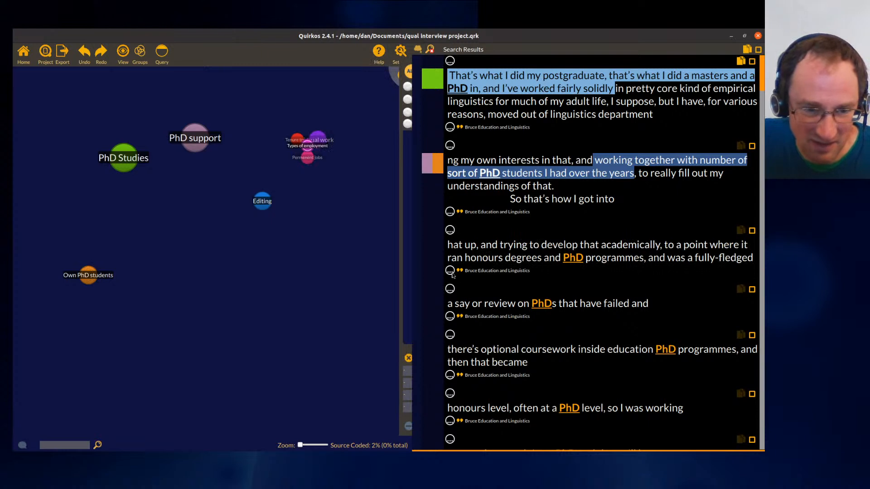
drag(664, 245, 194, 137)
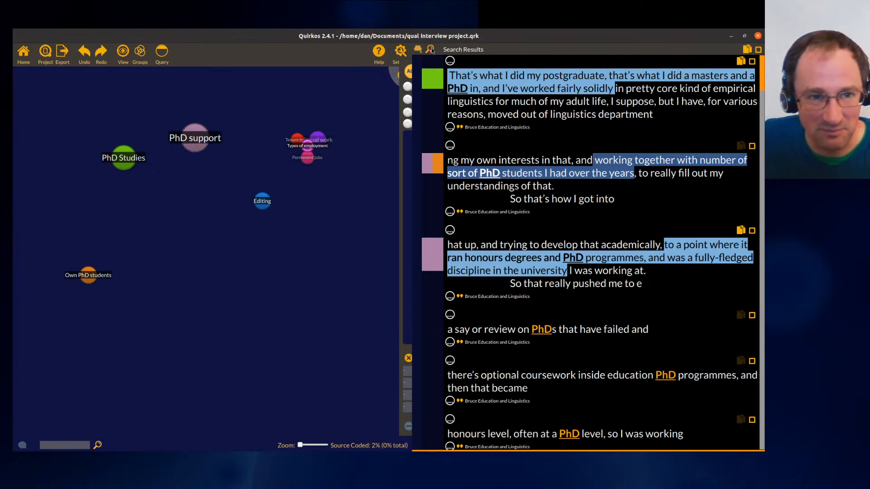
- Explore the search options, enabling synonyms and the ph.d. variant, then close the search results
mouse_move(435, 77)
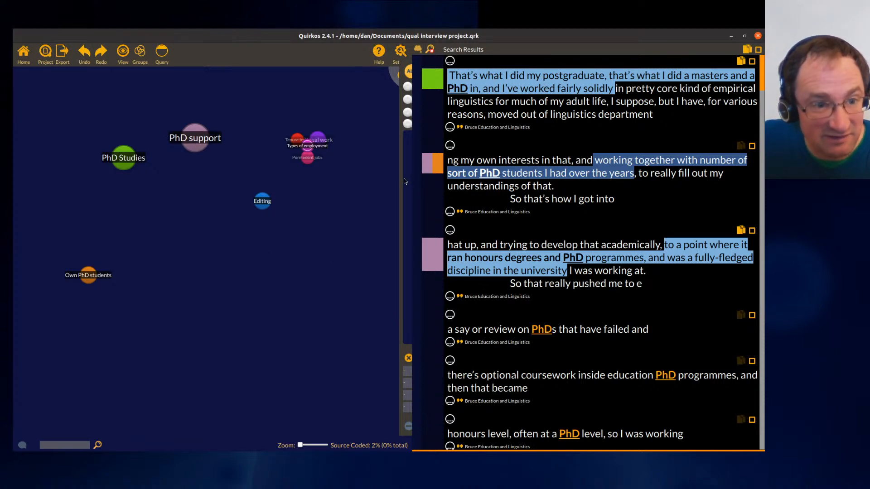
click(405, 426)
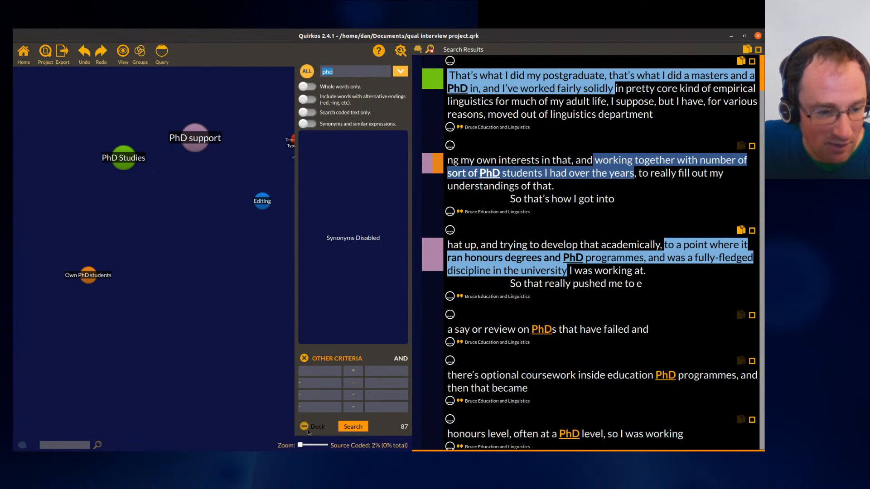
click(311, 430)
click(408, 428)
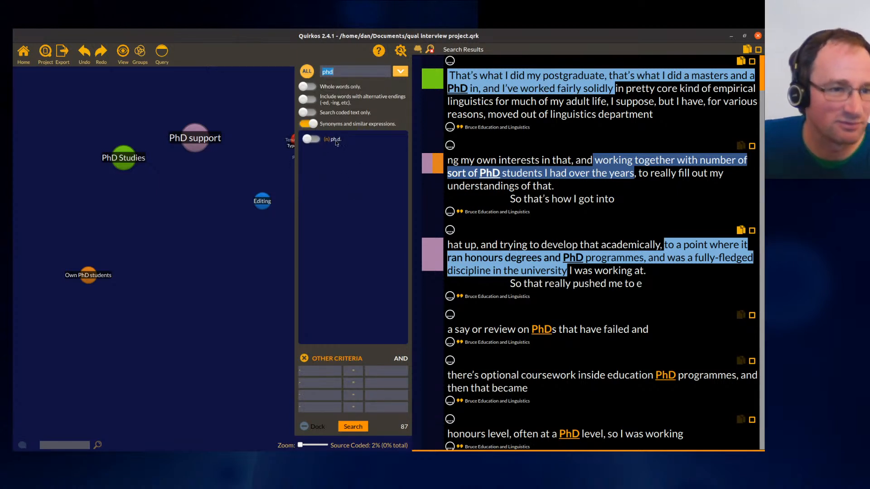
click(317, 139)
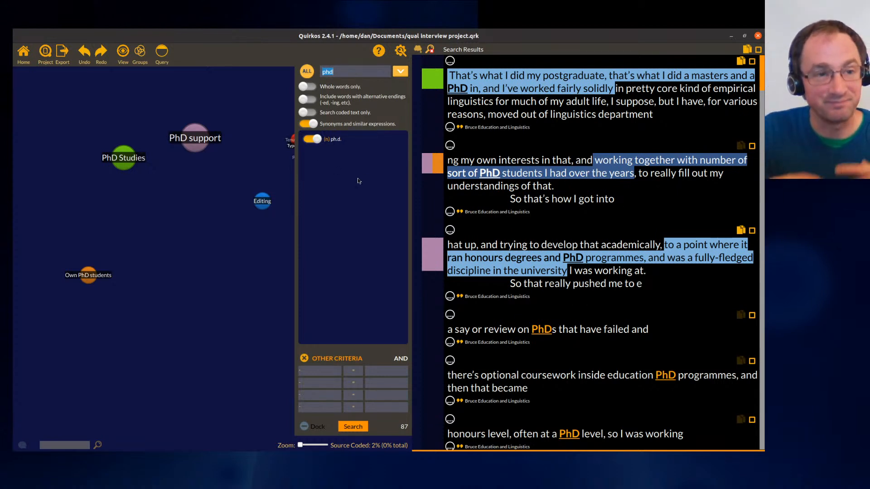
click(328, 372)
click(329, 375)
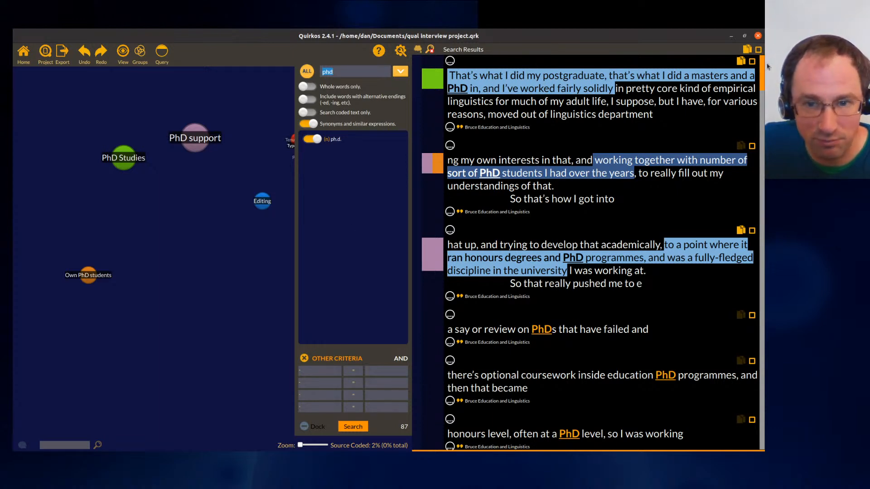
mouse_move(764, 70)
mouse_down()
mouse_move(763, 355)
mouse_move(753, 36)
mouse_up()
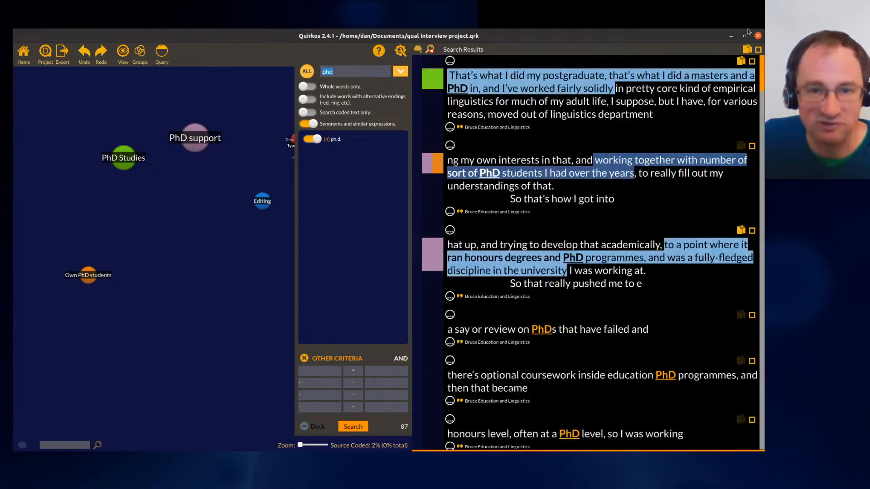
click(429, 49)
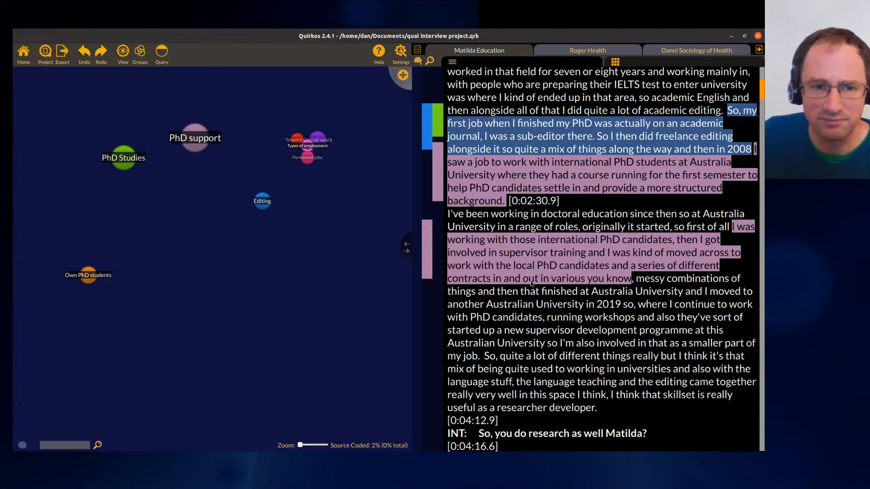
- Open the PhD support quirk's coded passages and add a sub-quirk titled Doctoral training under it
click(433, 185)
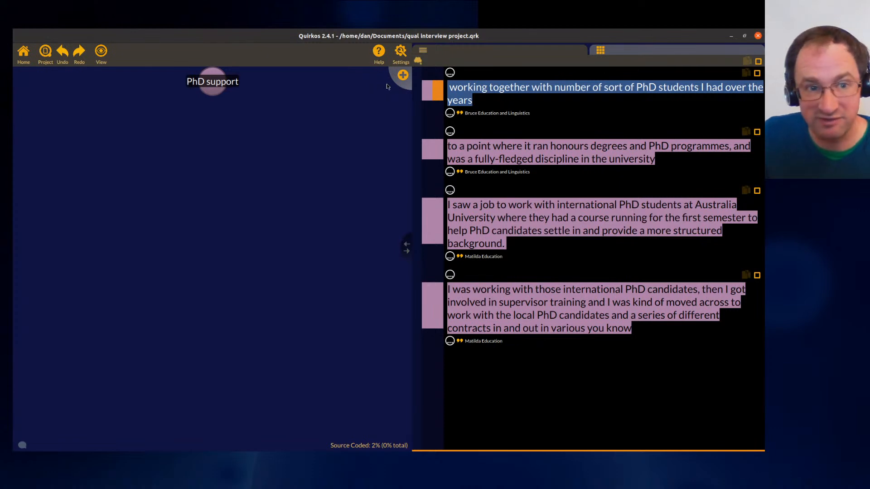
click(402, 76)
text(Doctoral training)
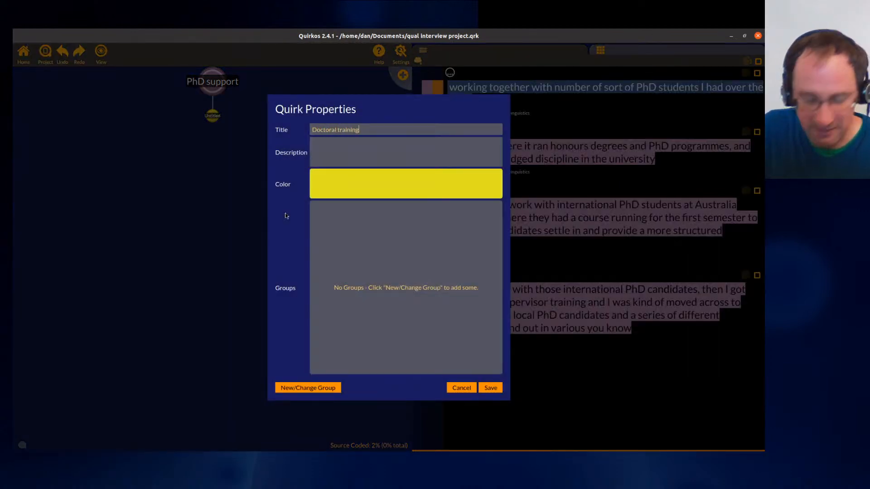
key(Return)
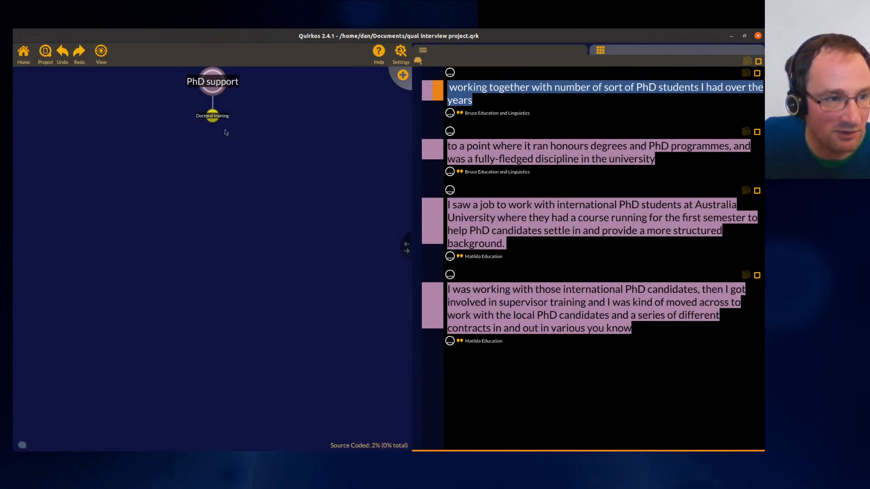
- Add sub-quirks titled Pastoral support and Writing support under PhD support
click(403, 75)
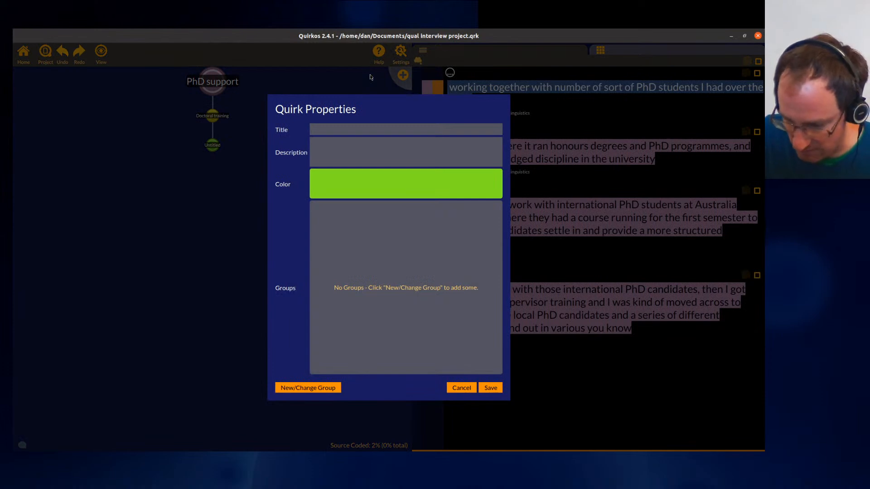
text(Pastoral)
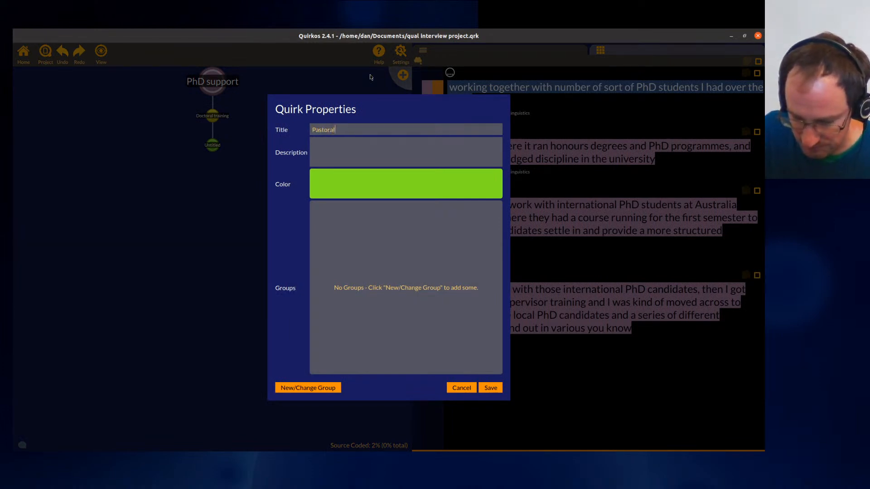
text( support)
key(Return)
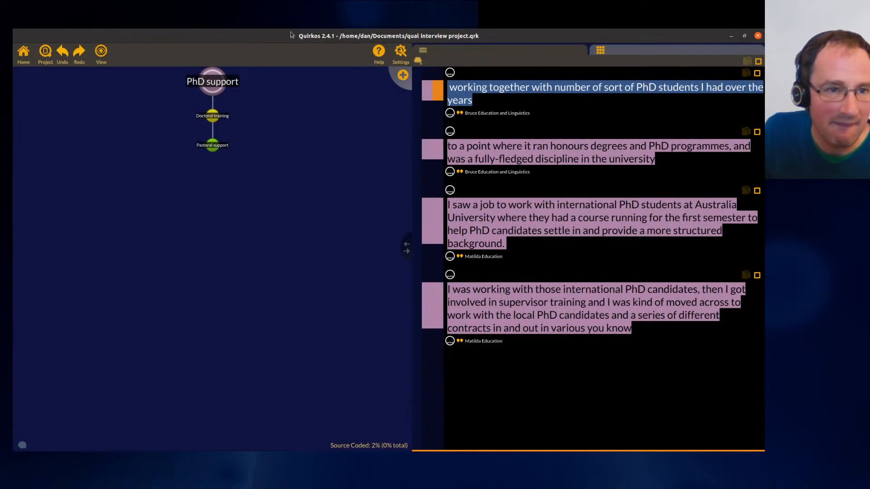
click(403, 76)
text(Writin)
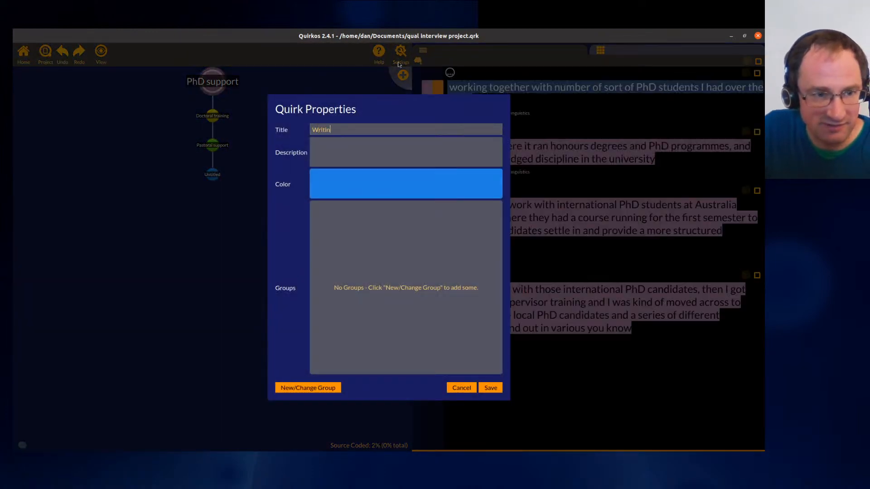
text(g support)
key(Return)
- Add sub-quirks titled Supervisors and Reading chapters under PhD support
click(402, 74)
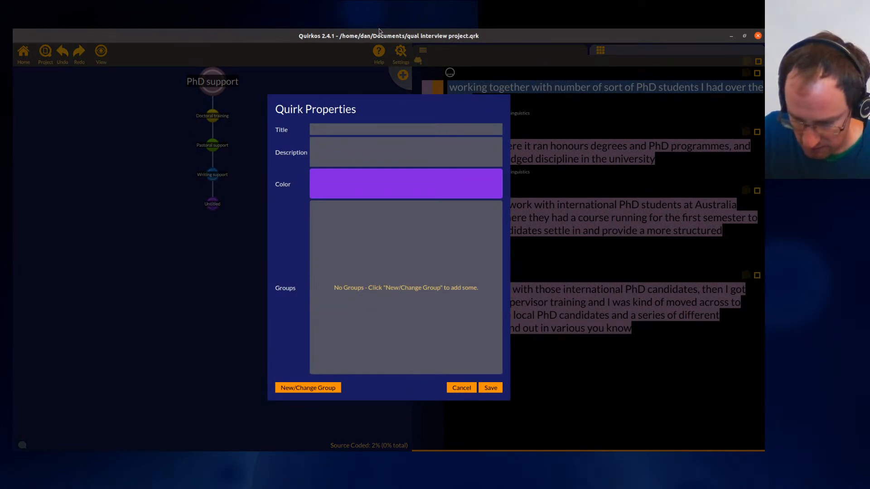
text(Supervisors)
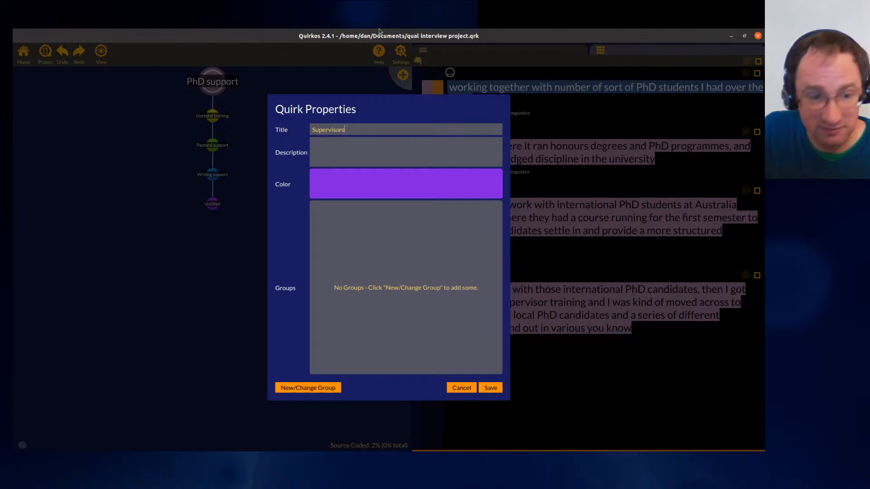
key(Return)
click(402, 75)
text(Reading)
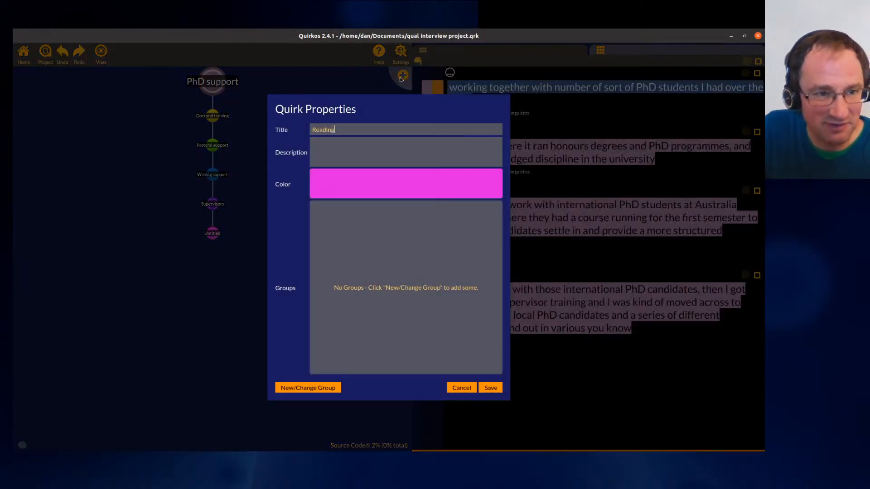
text( chapters)
key(Return)
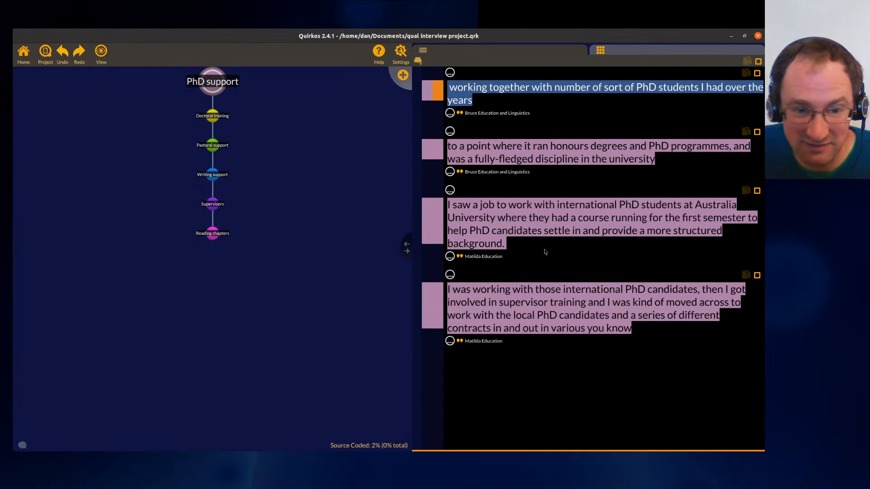
- Code the passage about the Australia University job with international PhD students to Doctoral training
drag(506, 249, 428, 199)
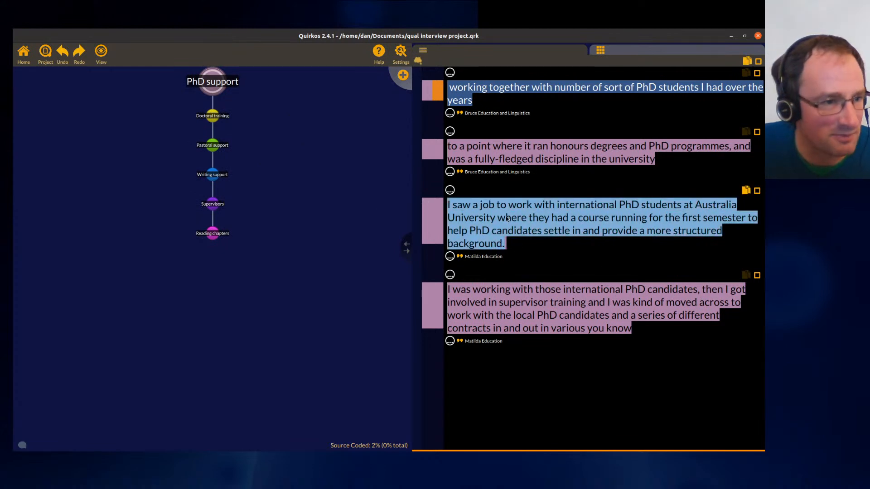
drag(208, 119, 211, 118)
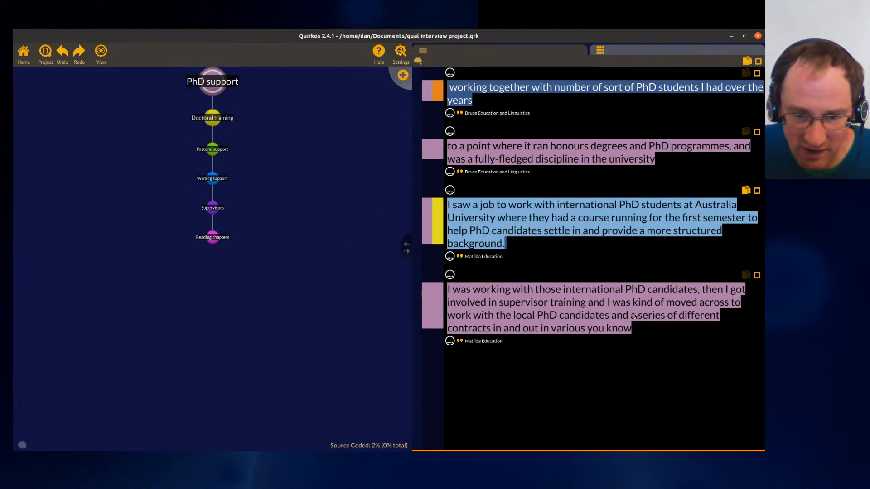
- Code the part of the passage from 'supervisor training' to 'you know' to Doctoral training and Supervisors
drag(498, 302, 634, 339)
drag(578, 316, 213, 119)
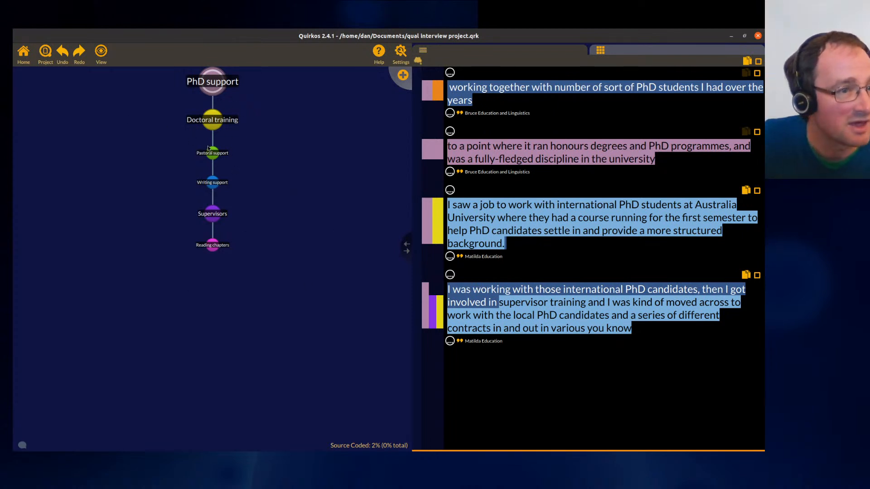
- Review the passages coded to Doctoral training, Writing support and Supervisors, and return to the full source view
click(215, 130)
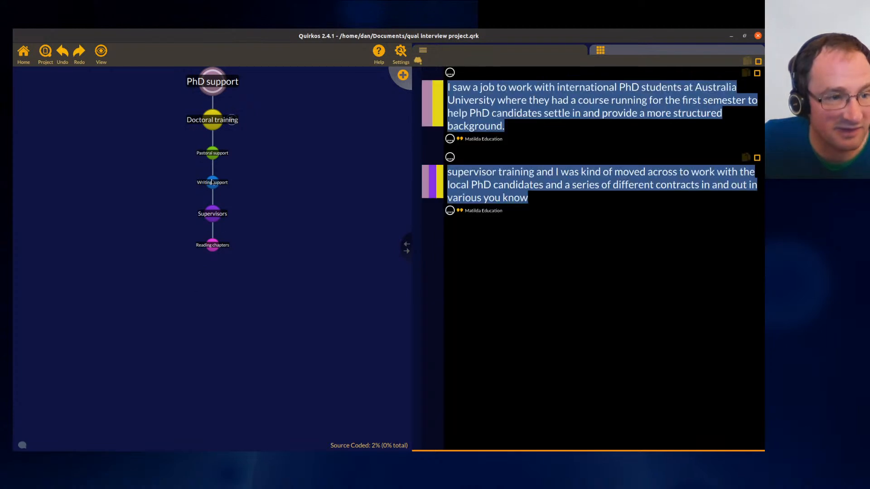
click(213, 183)
click(215, 209)
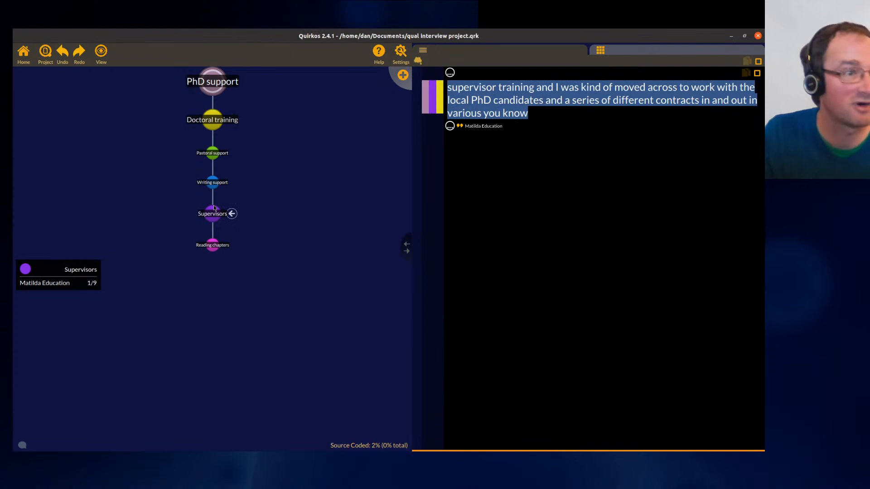
click(23, 53)
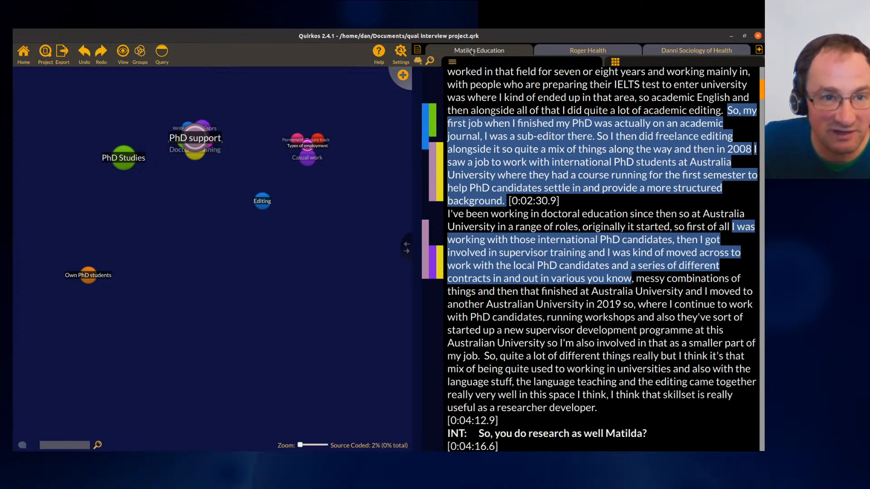
- Open the Roger Health source and code the respondent's first career background answer to the Permanent quirk under Types of employment
click(585, 52)
scroll(615, 90, up, 5)
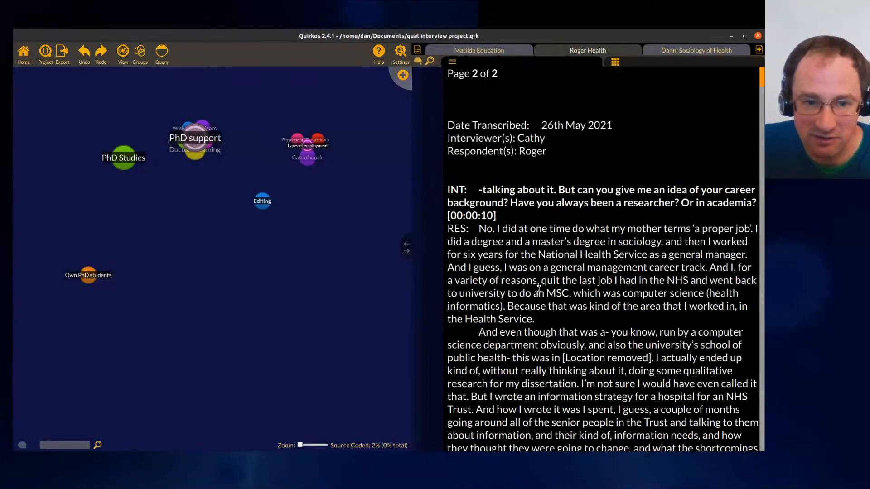
scroll(588, 285, down, 1)
scroll(587, 286, down, 3)
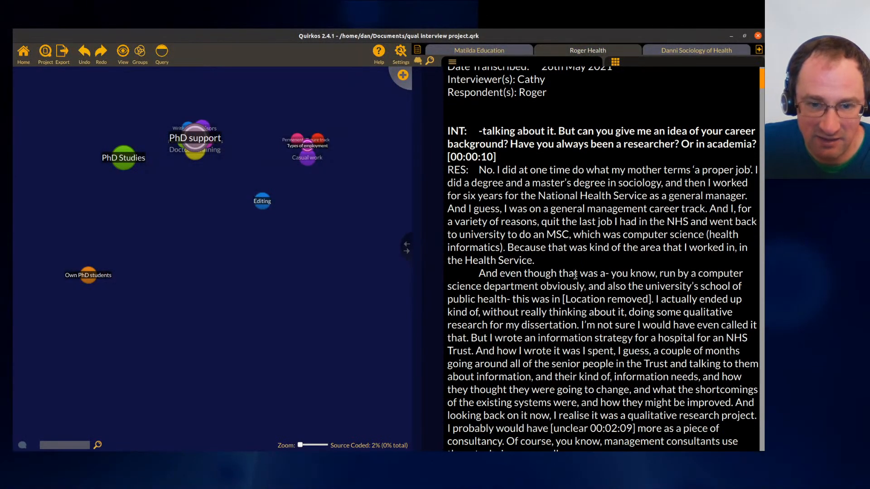
mouse_move(479, 170)
mouse_down()
mouse_move(593, 273)
mouse_move(589, 260)
mouse_up()
mouse_move(522, 254)
mouse_down()
mouse_move(261, 158)
mouse_move(307, 154)
mouse_move(306, 144)
mouse_move(282, 138)
mouse_up()
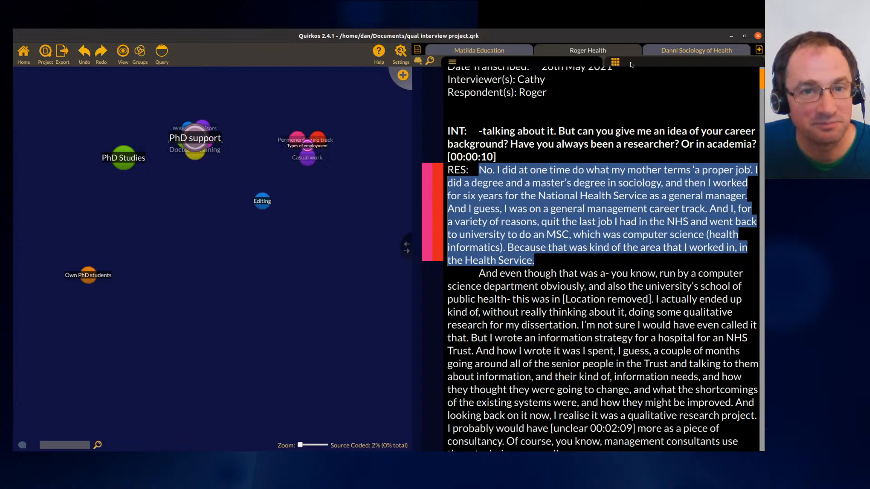
- Open the Roger Health source properties and add a property Data type with value Interview
click(615, 62)
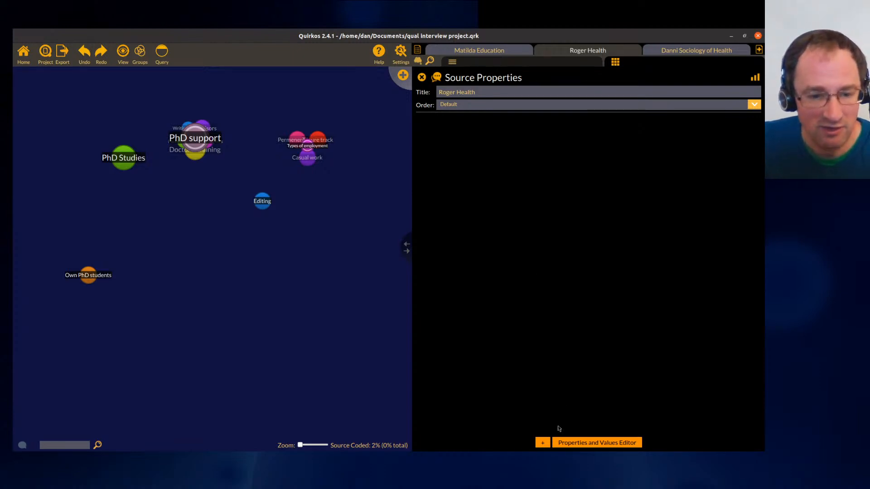
click(542, 442)
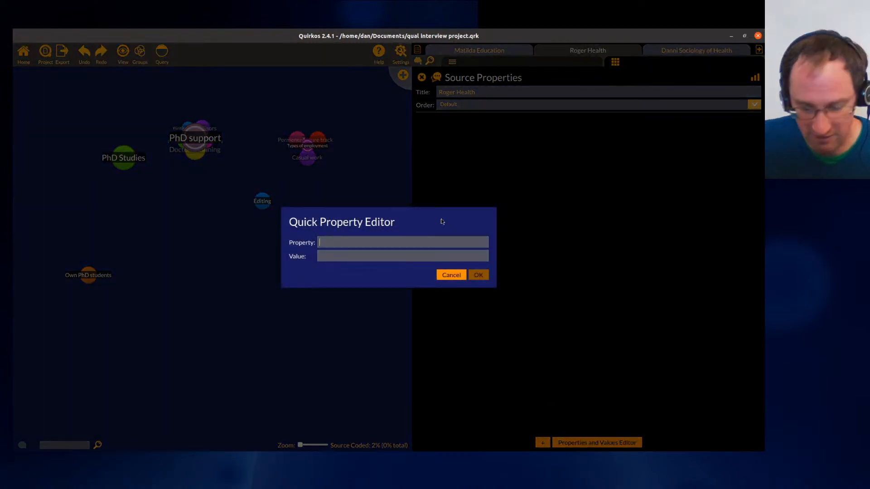
text(Data type)
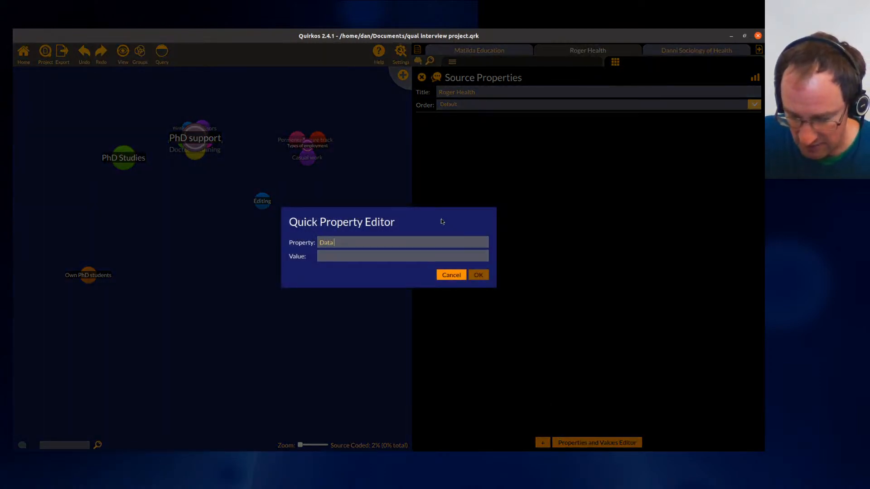
click(400, 255)
text(Interview)
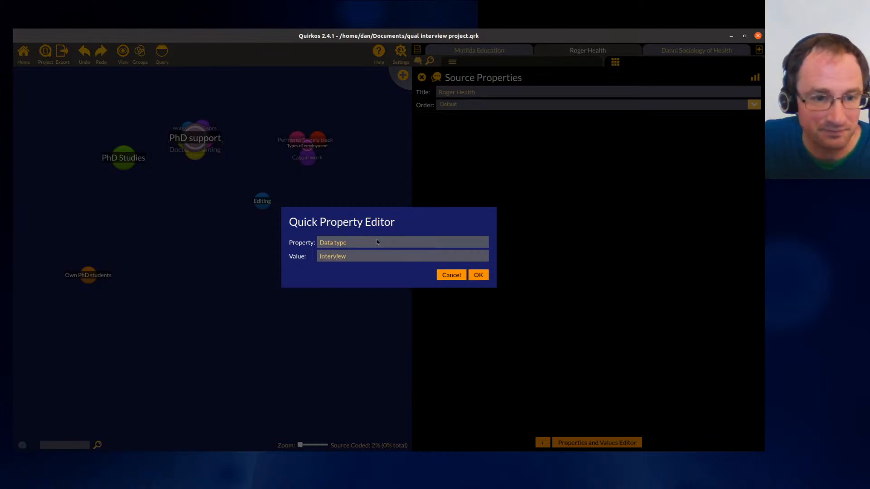
click(480, 276)
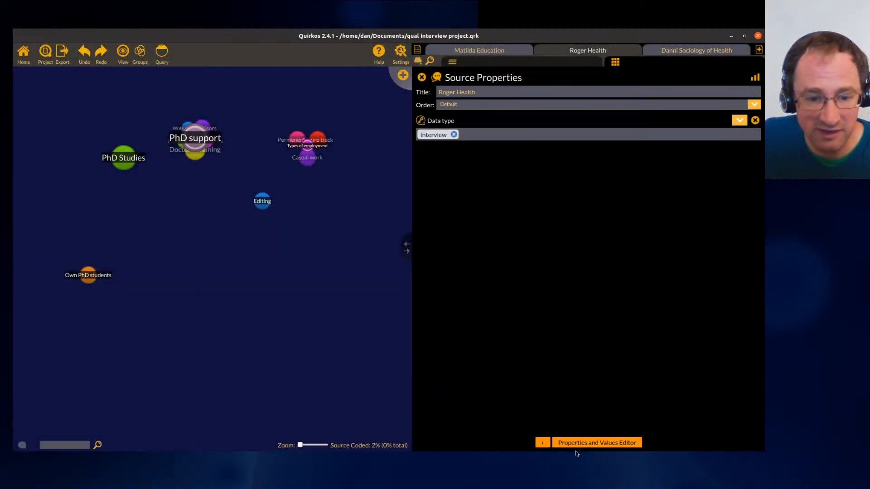
- Add a source property Interview date with value Oct 21
click(543, 442)
text(Interview date)
click(426, 259)
text(Oct 21)
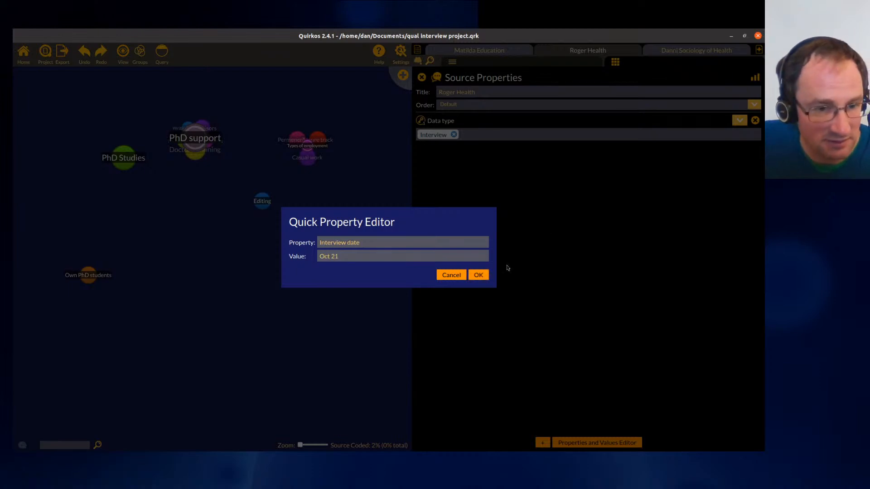
click(478, 275)
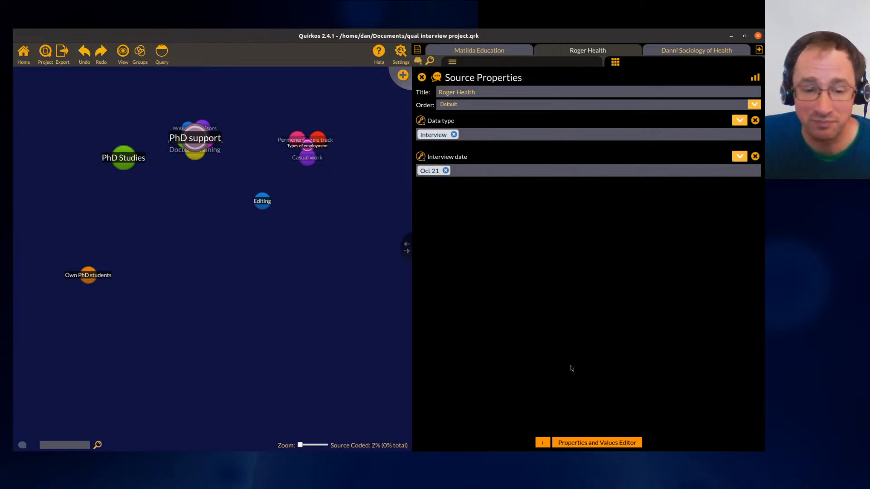
- Add a source property Gender with value Male
click(543, 443)
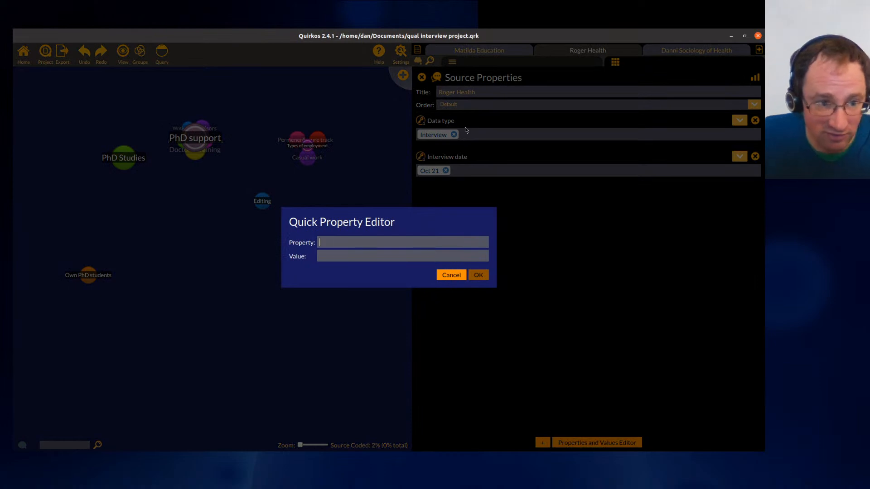
text(Gender)
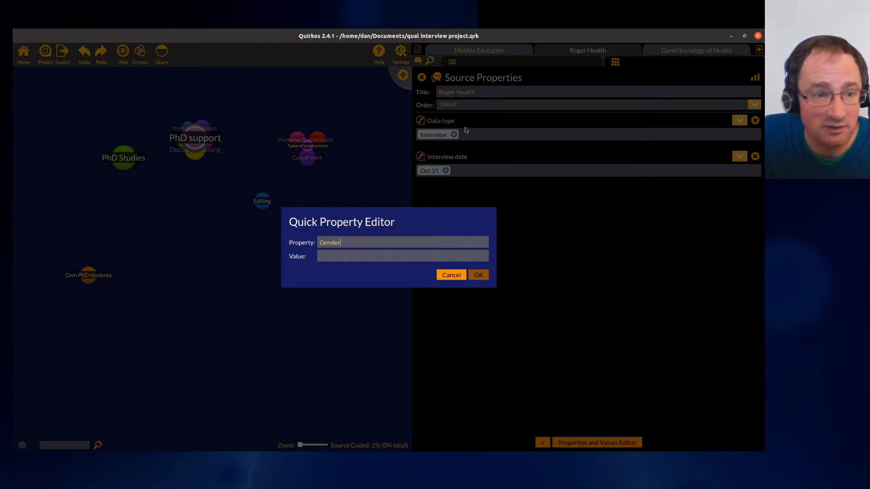
text(Male)
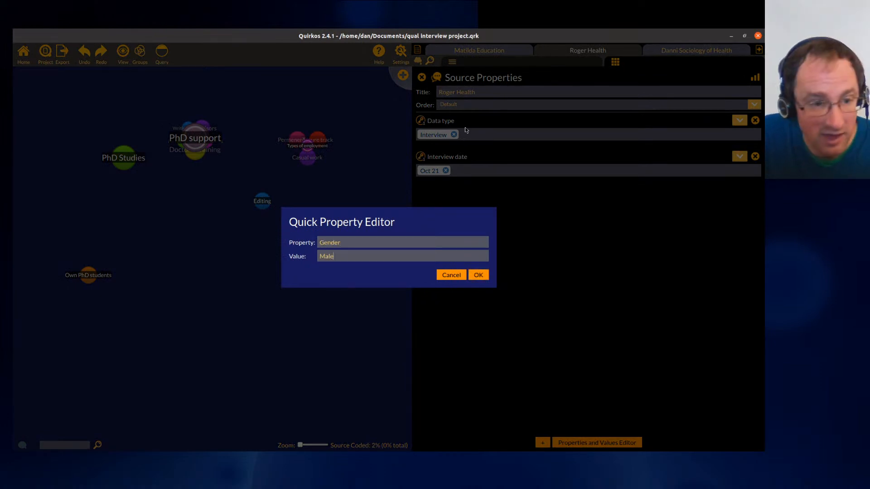
click(479, 275)
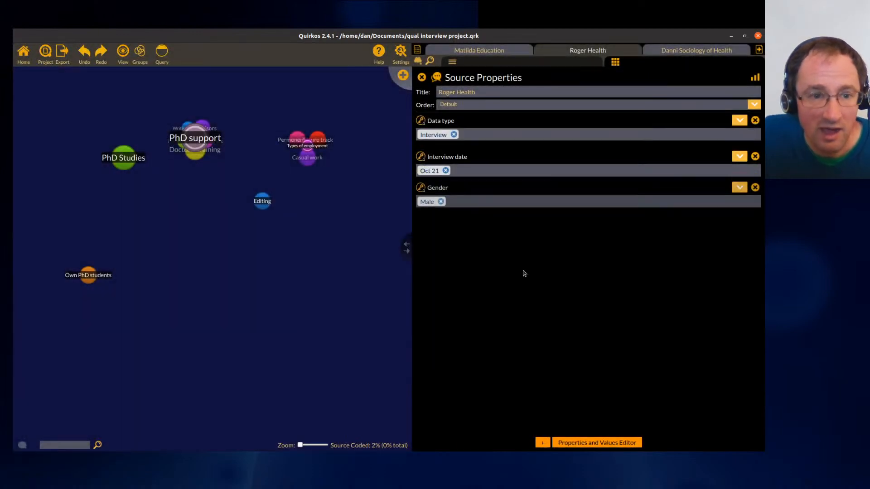
- Switch to the Matilda Education source and set its Data type to Interview
click(497, 53)
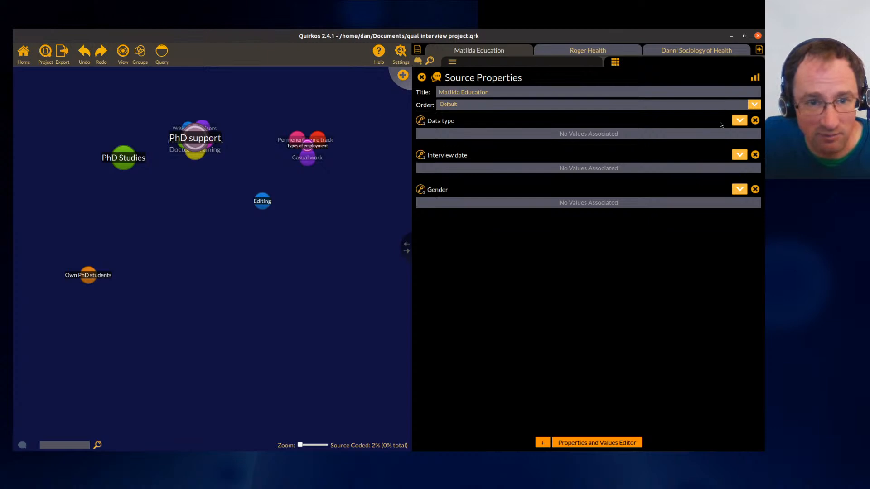
click(739, 122)
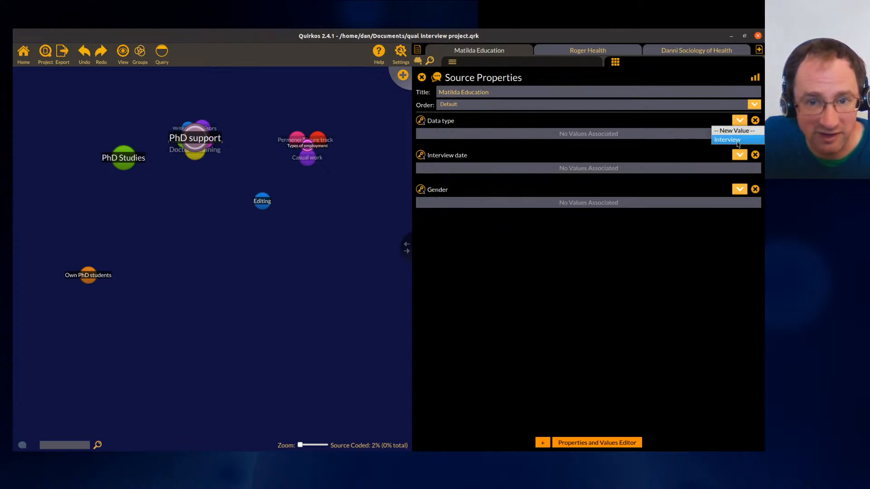
click(738, 139)
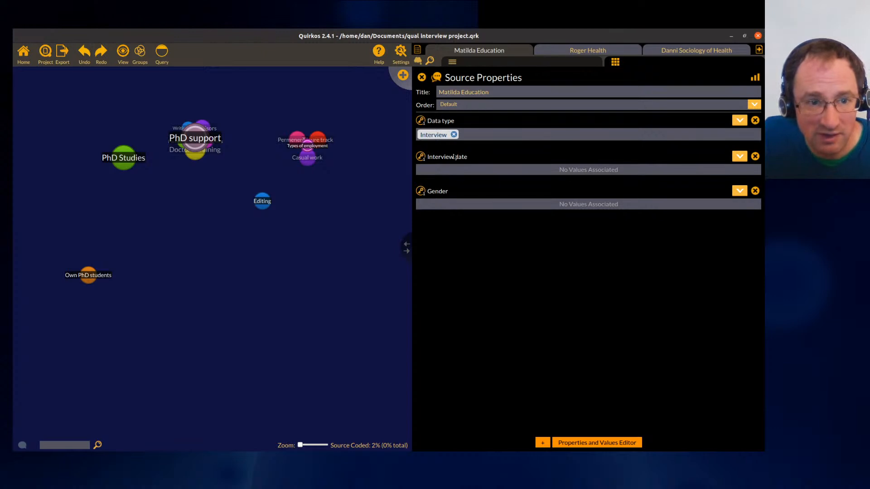
- Set the Matilda Education source's Interview date to a new value, Sept 21
click(739, 157)
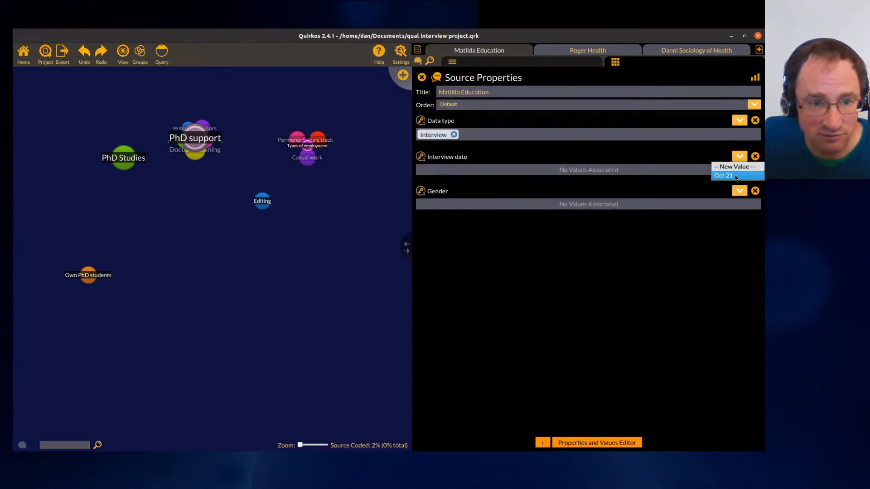
click(737, 177)
click(737, 157)
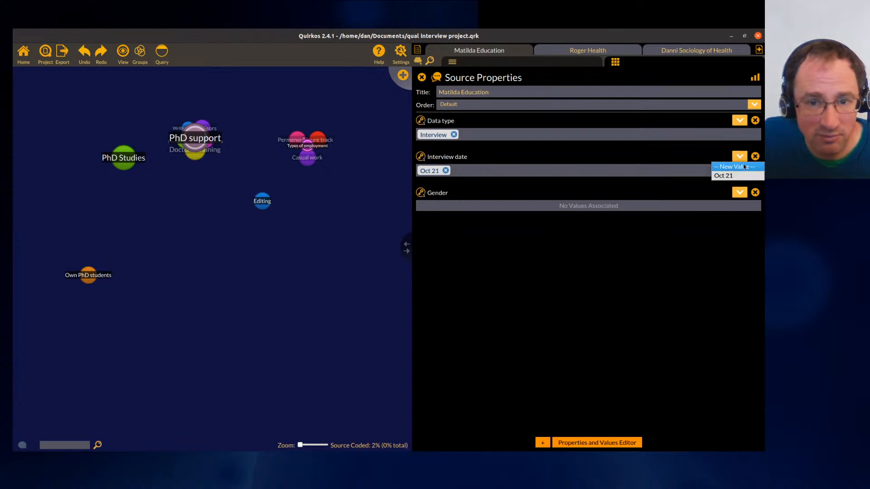
click(743, 167)
text(Sept 21)
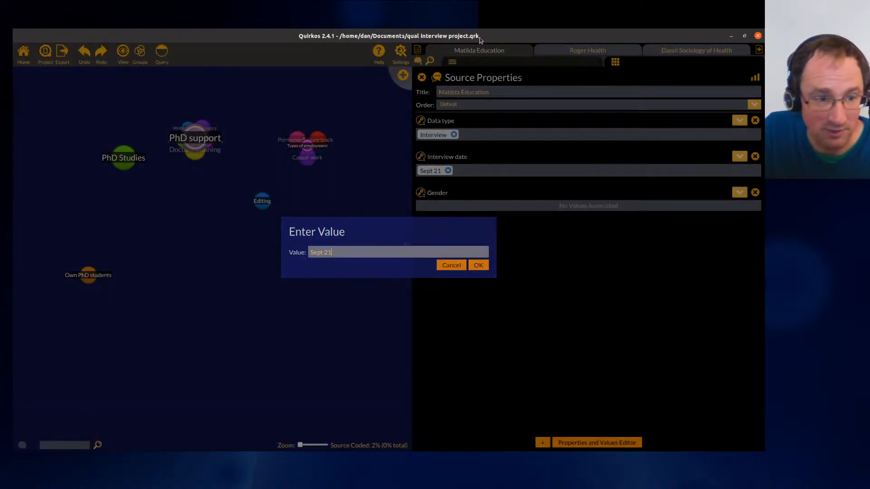
key(Return)
- Add a new Gender value Female to the Matilda Education source
click(746, 194)
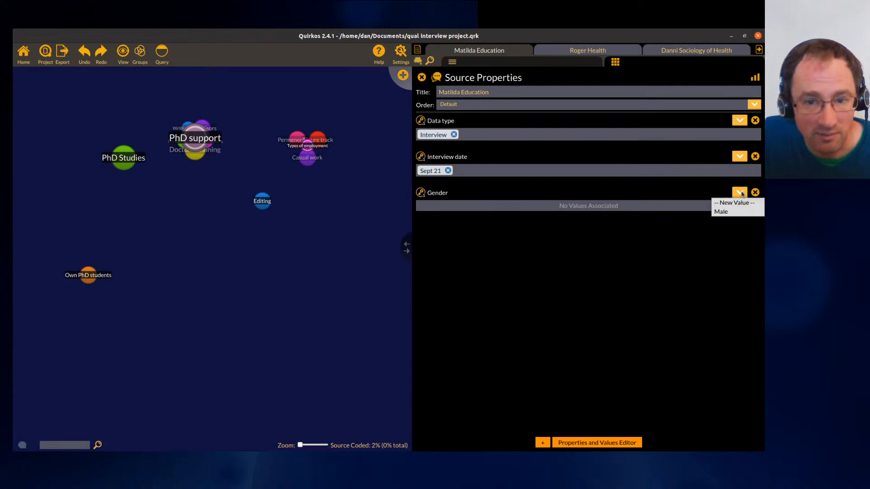
click(745, 203)
text(Female)
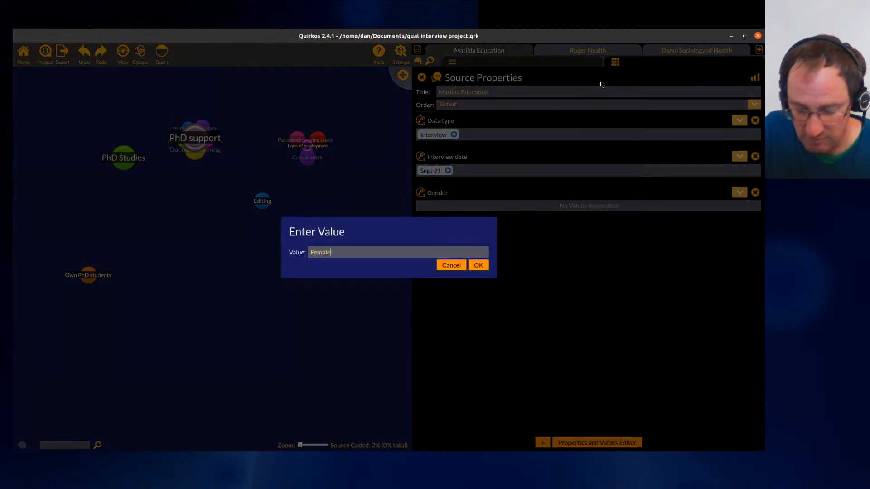
key(Return)
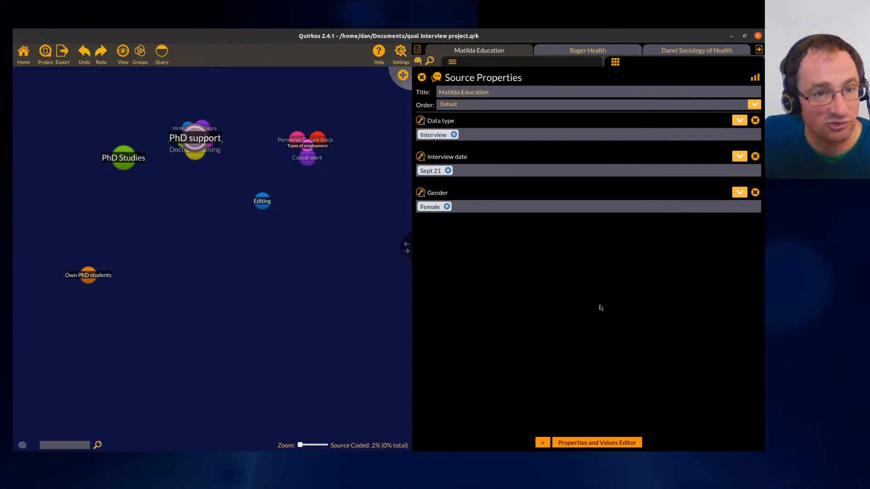
- Switch between the source properties and the Matilda Education transcript
click(568, 61)
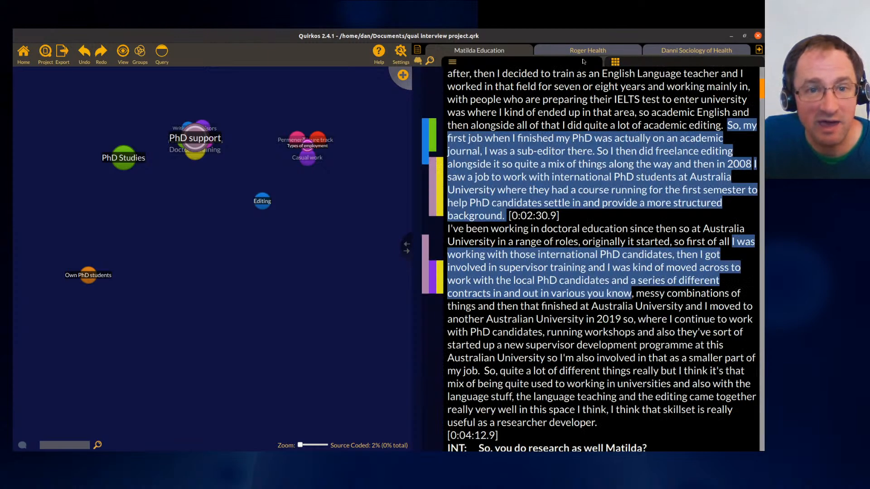
click(638, 62)
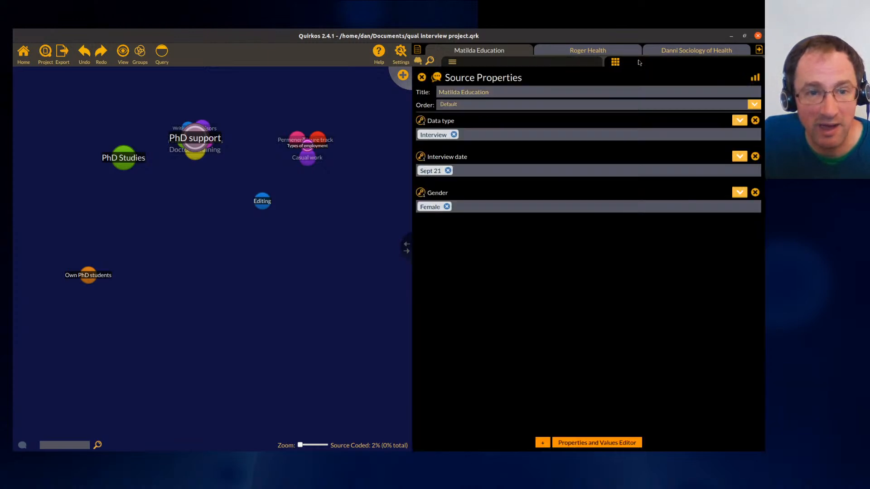
click(523, 64)
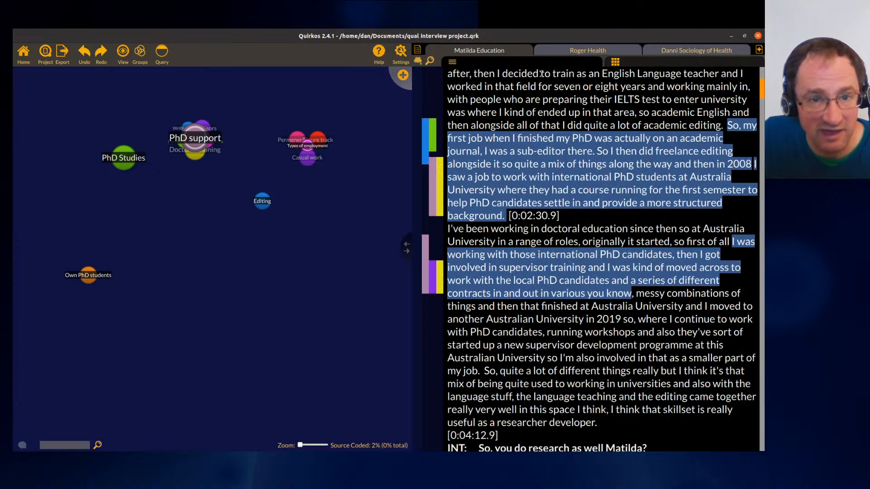
click(647, 67)
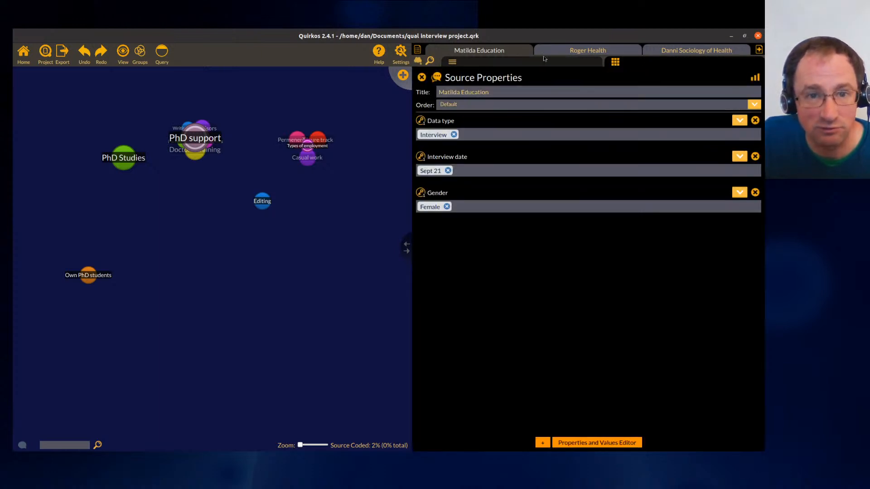
click(548, 67)
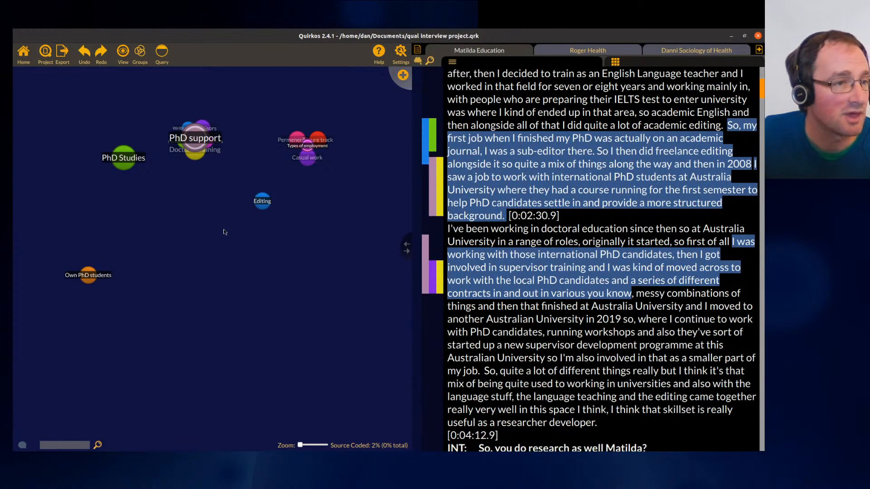
- Open the query screen, query sources with Interview date Oct 21, and view the Tenure track quotes
click(166, 54)
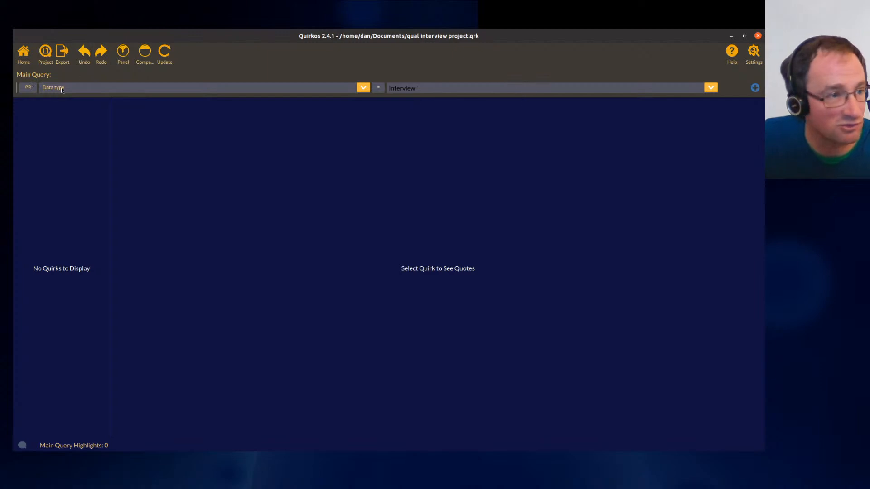
click(86, 88)
click(76, 117)
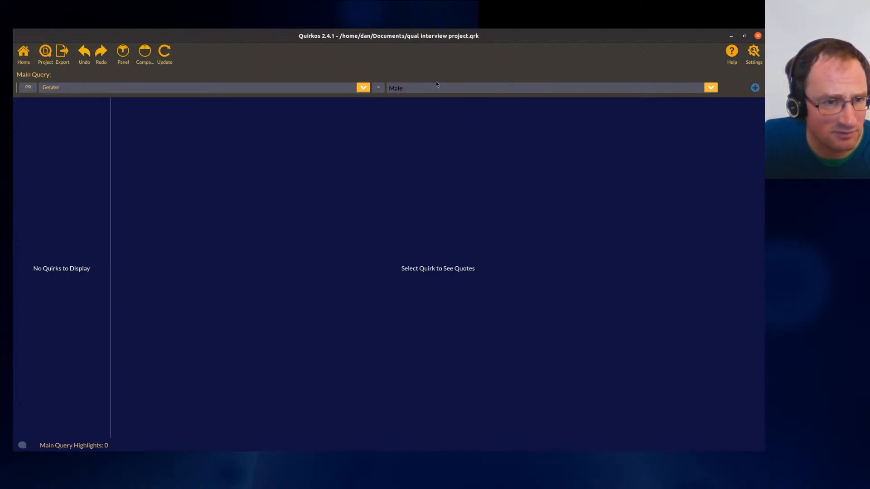
click(292, 92)
click(140, 106)
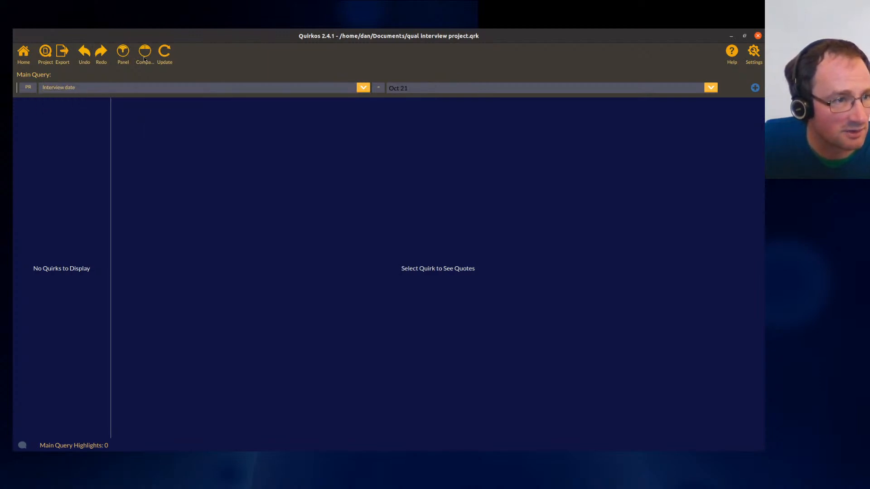
click(171, 59)
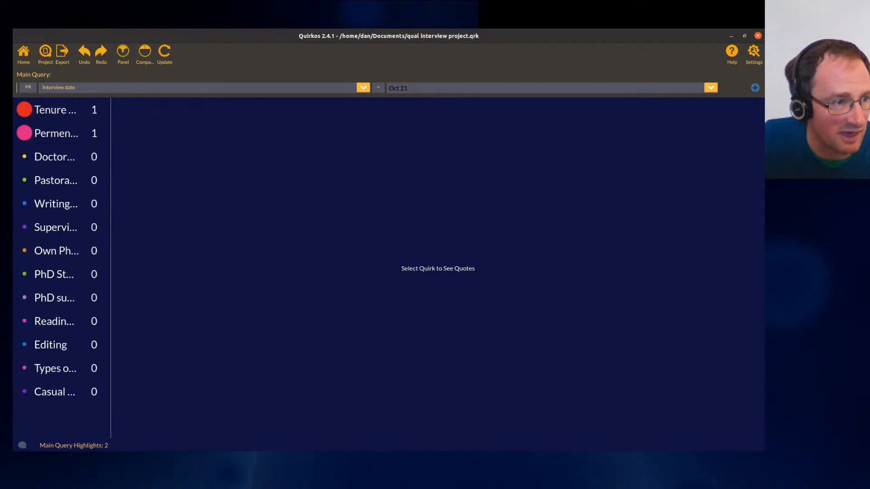
click(52, 111)
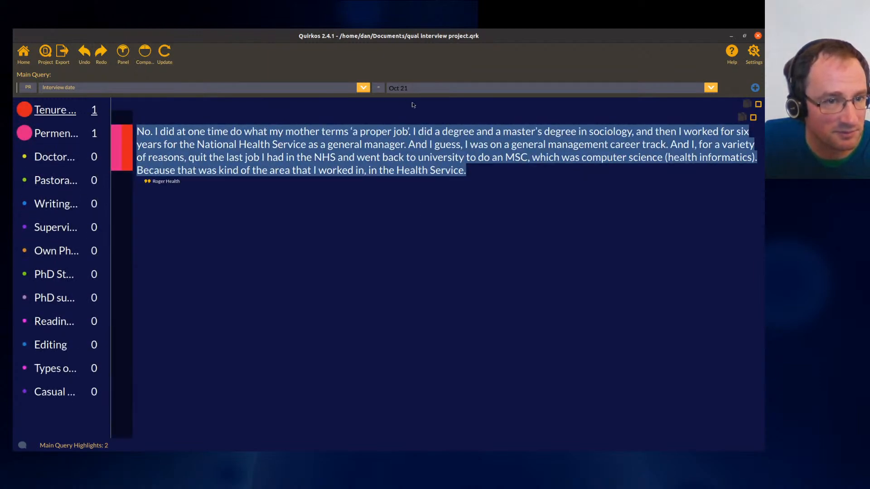
- Compare against a second query for Interview date Sept 21 and view its Doctoral training quotes
click(150, 62)
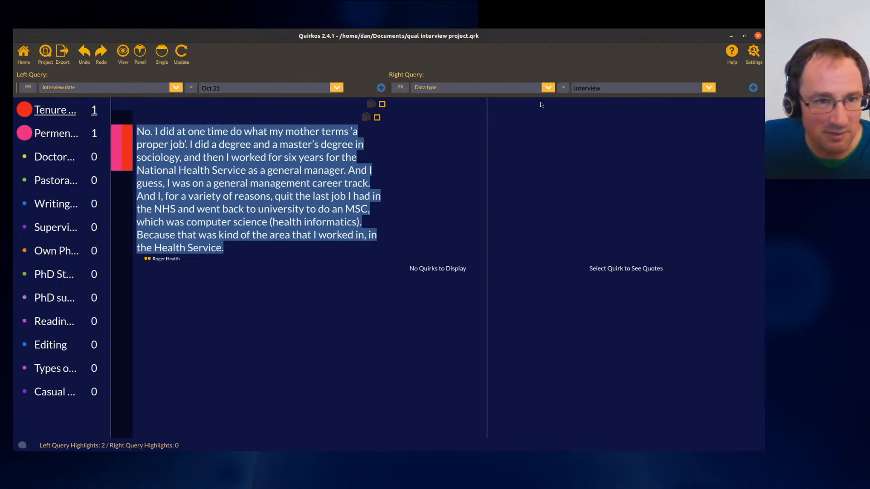
click(548, 87)
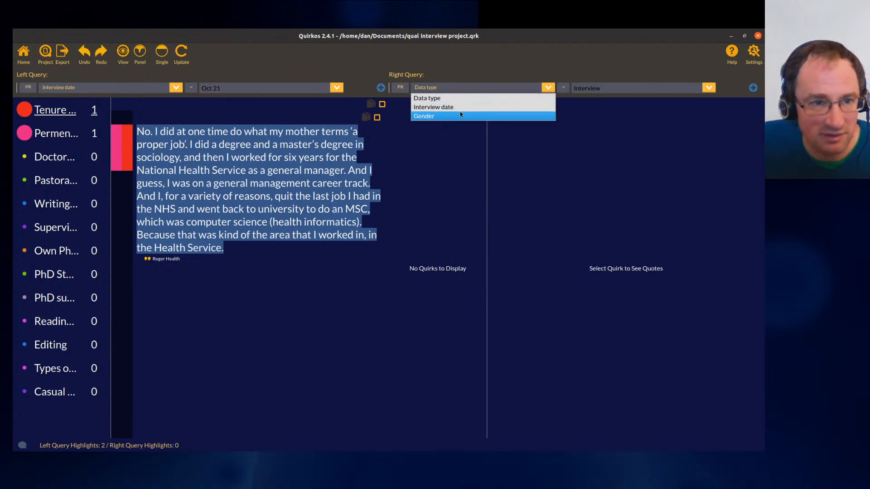
click(453, 107)
click(709, 89)
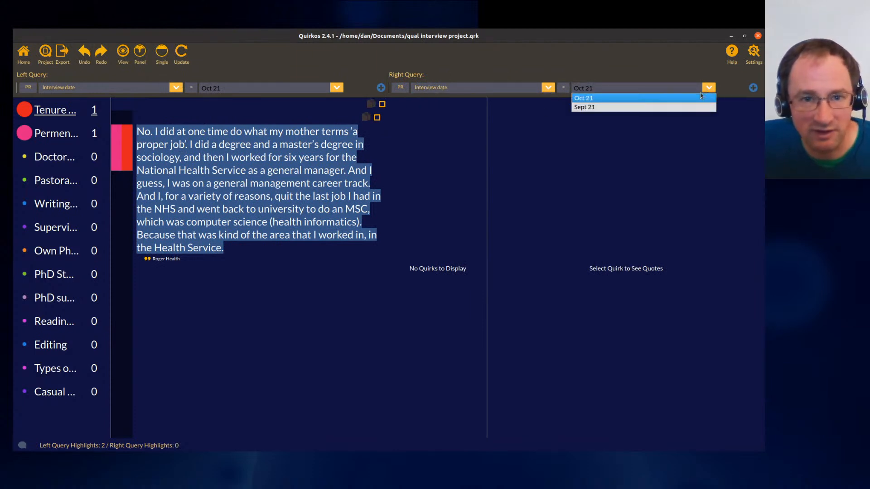
click(690, 107)
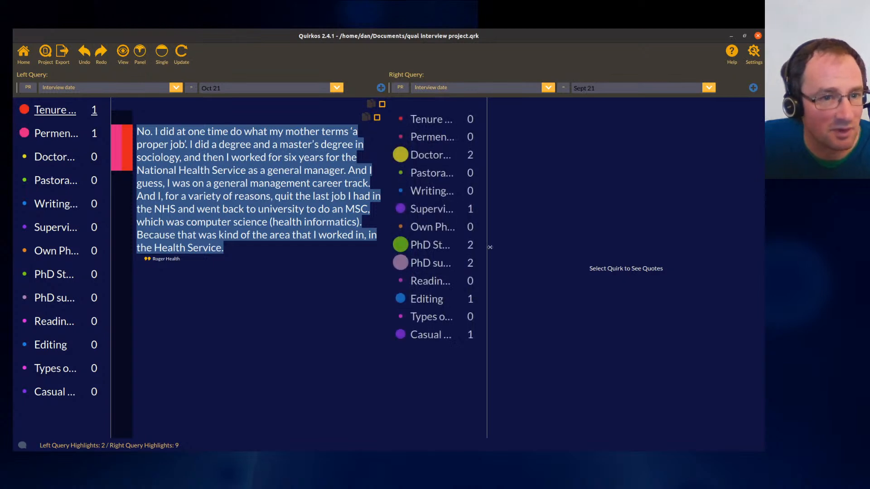
click(445, 160)
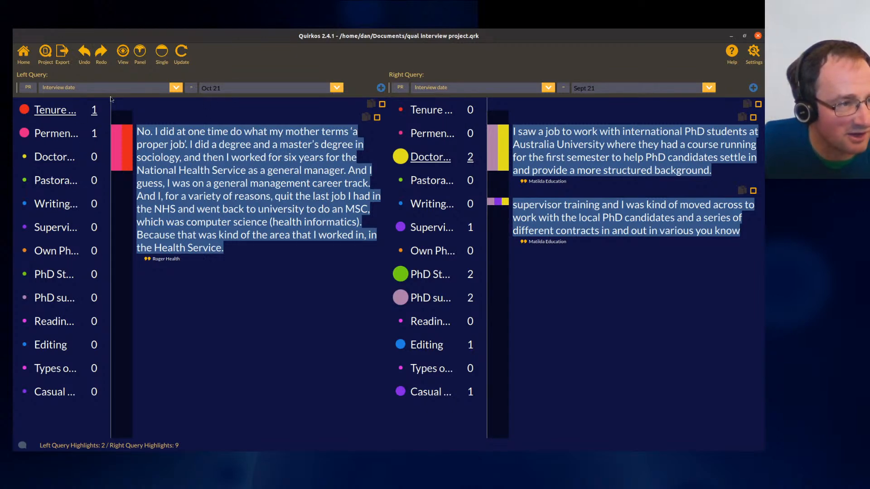
- Widen the quirk lists in both query panes so the full quirk names show
drag(111, 115, 143, 116)
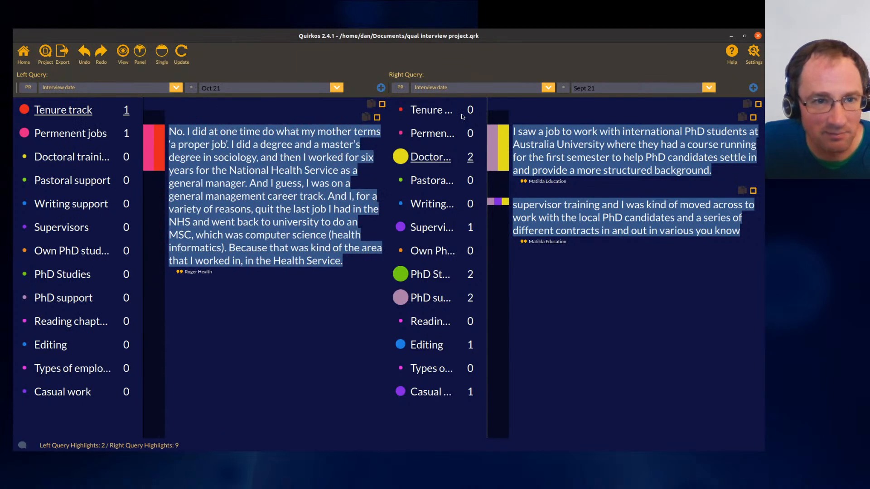
click(447, 114)
click(410, 134)
click(424, 158)
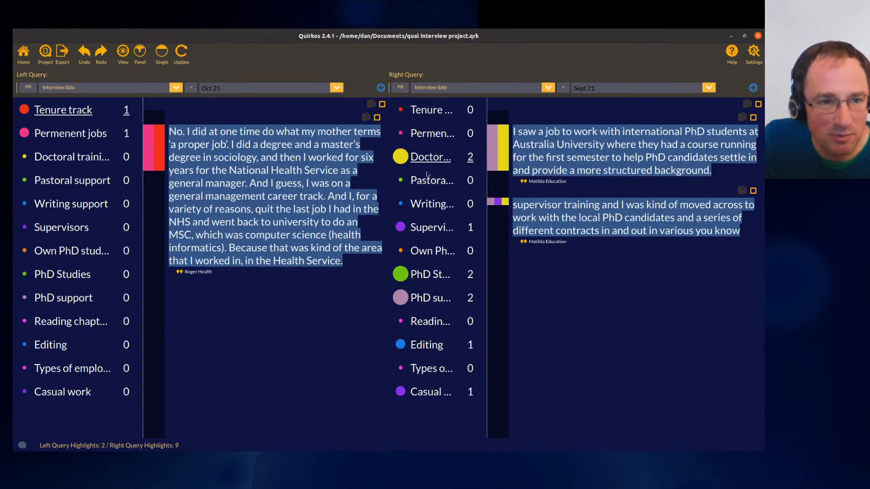
drag(486, 139, 522, 144)
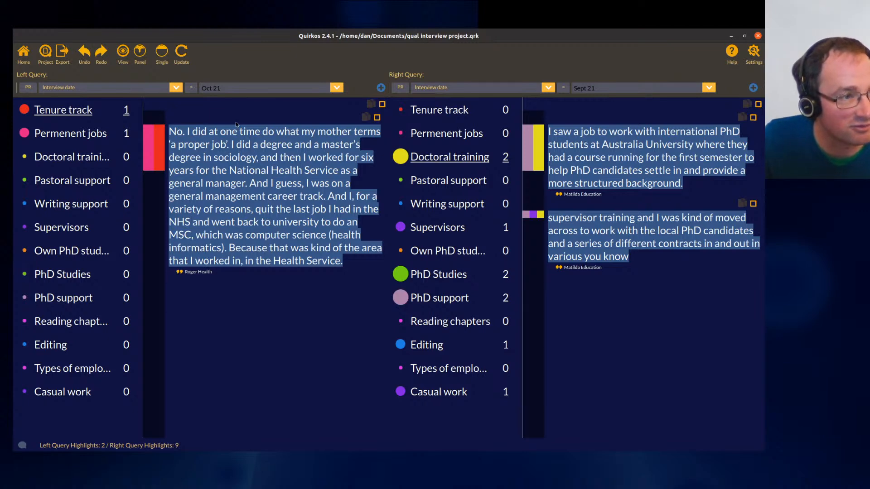
- Generate the left query report and return to the main project screen
click(63, 51)
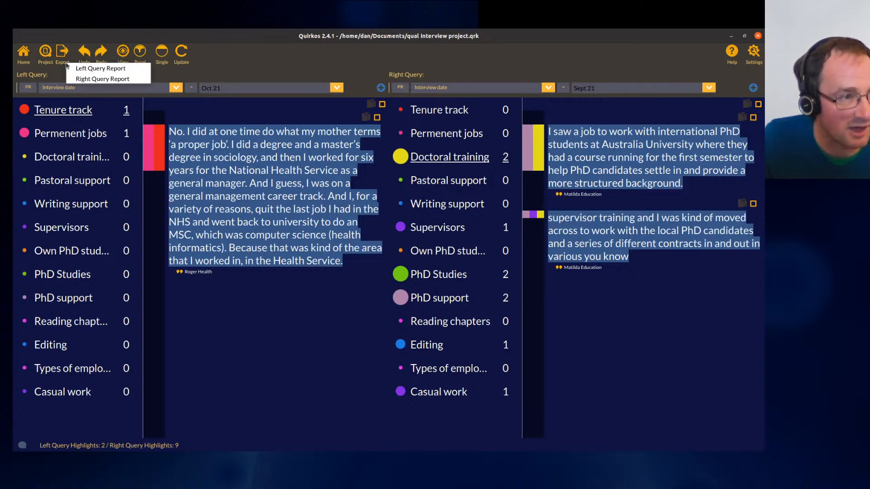
click(129, 69)
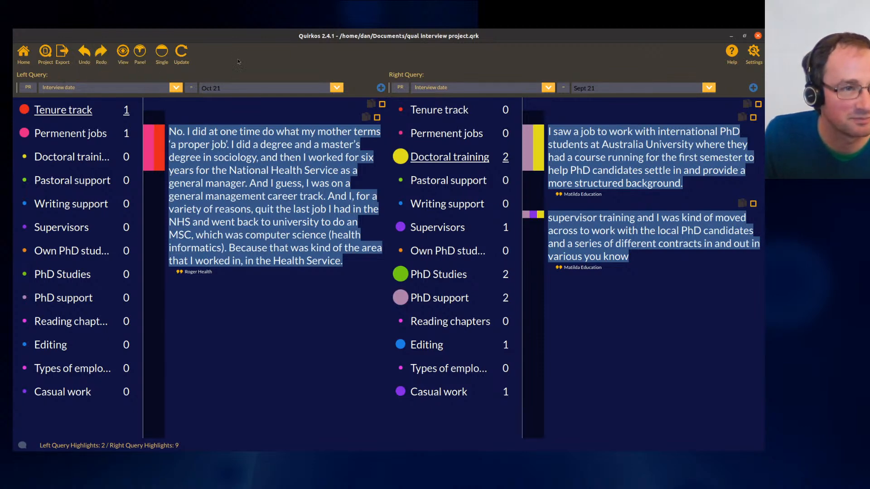
click(23, 52)
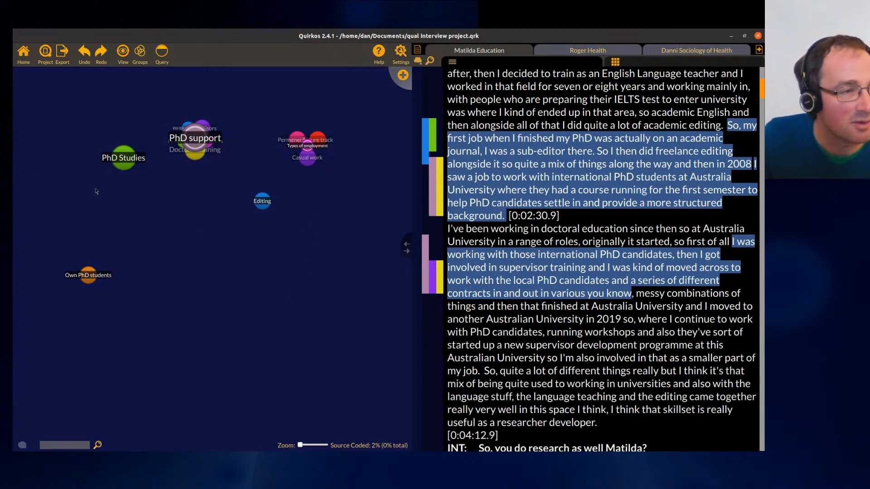
- Create a word cloud of the project and enlarge its report window
click(65, 54)
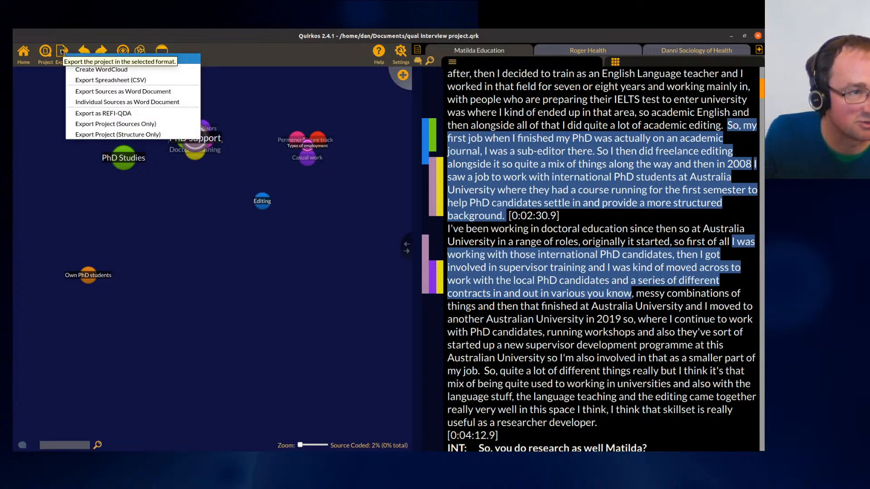
click(120, 69)
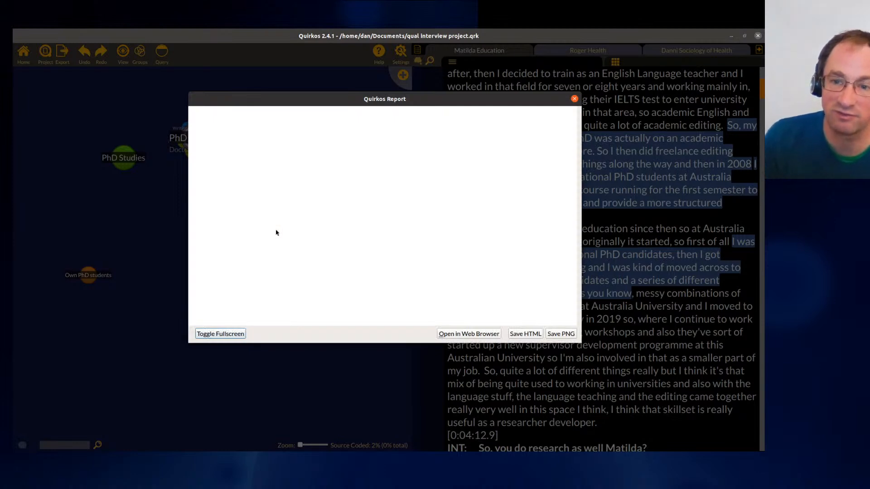
drag(397, 102, 253, 61)
drag(436, 301, 764, 450)
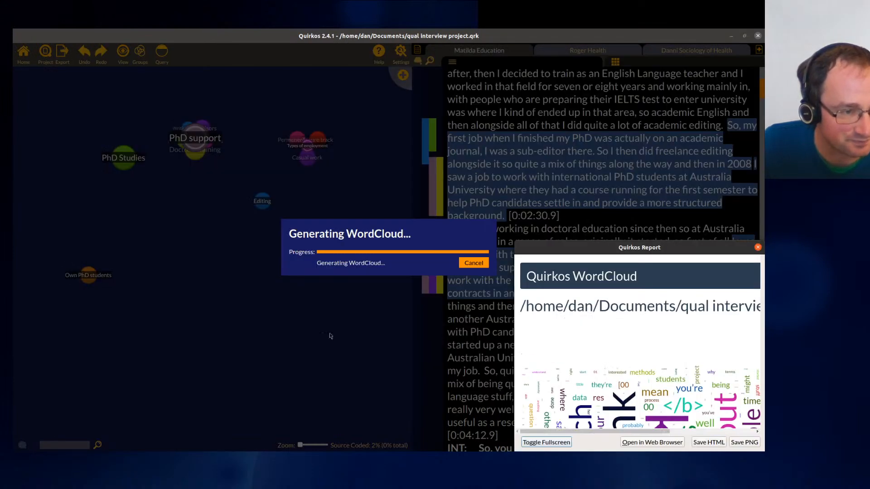
drag(653, 248, 160, 63)
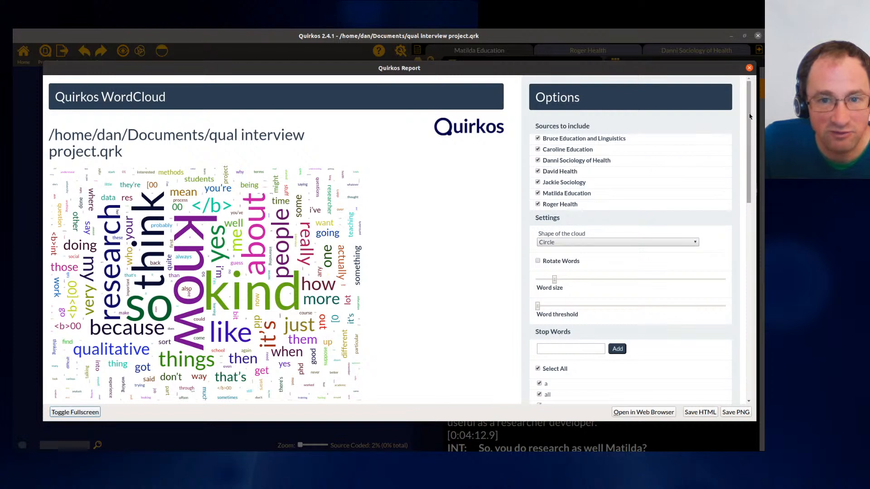
- Add so as a stop word in the word cloud options
scroll(754, 146, down, 1)
scroll(754, 145, down, 10)
scroll(754, 146, up, 12)
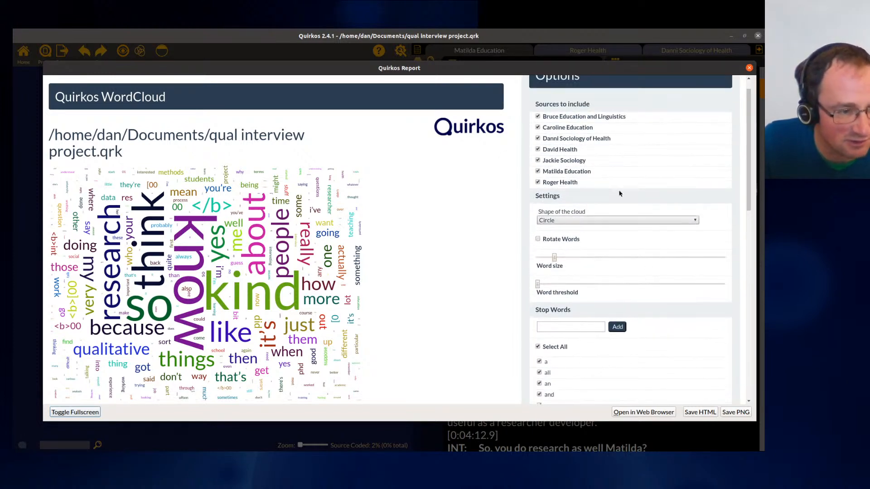
click(567, 327)
text(so)
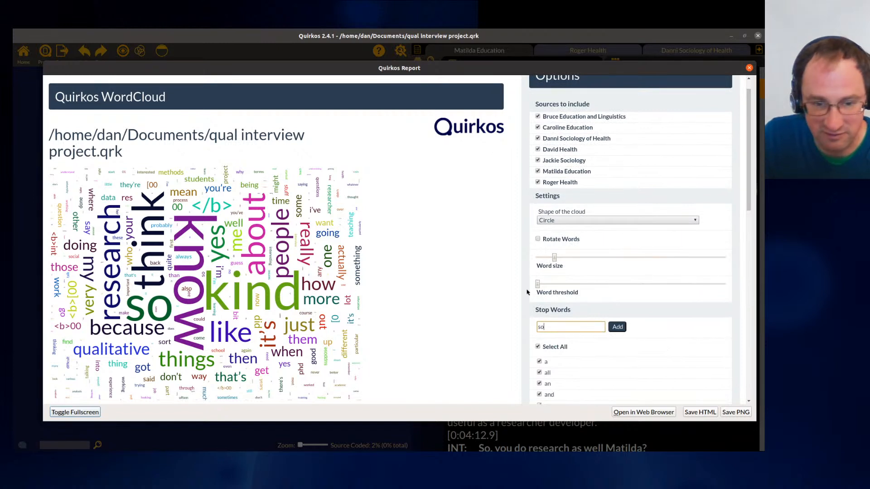
click(618, 327)
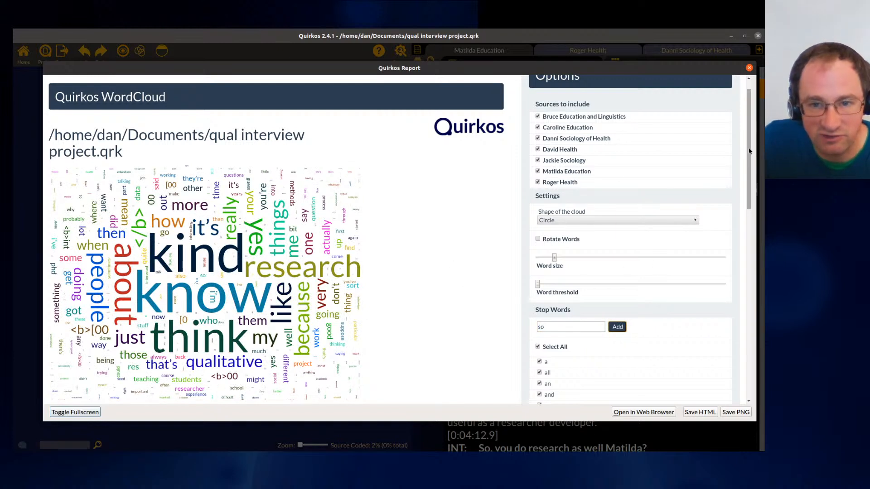
- Set the word cloud's shape to Diamond
scroll(572, 131, up, 1)
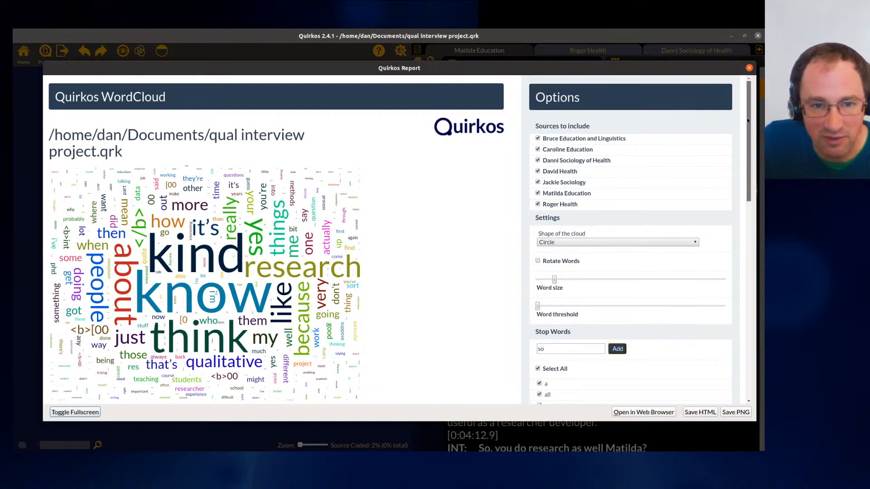
click(576, 243)
click(571, 258)
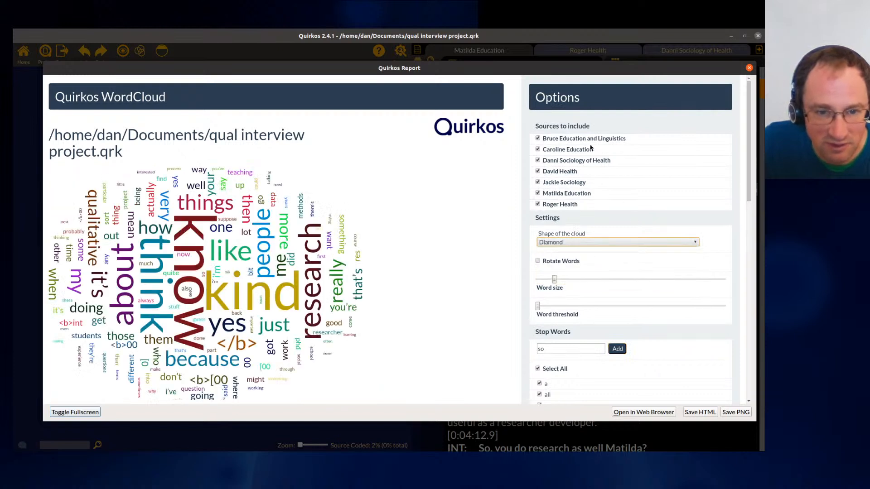
- Exclude the Bruce Education and Linguistics and David Health sources from the word cloud
click(566, 140)
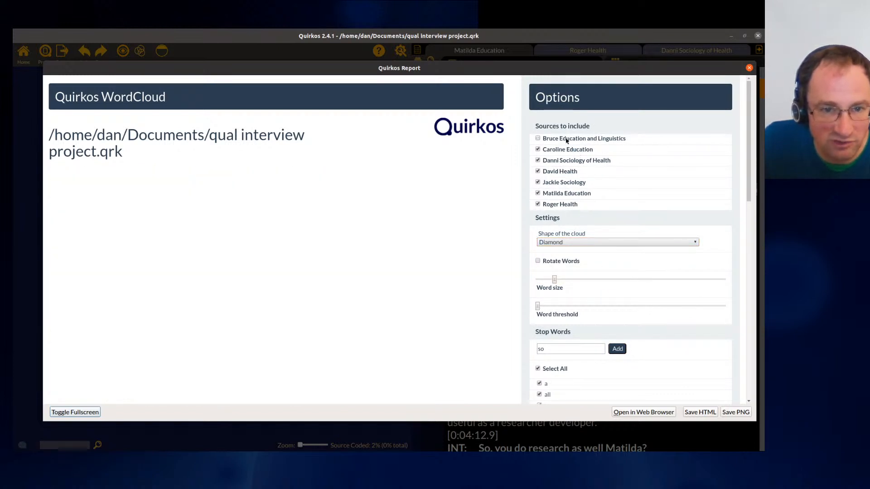
click(546, 172)
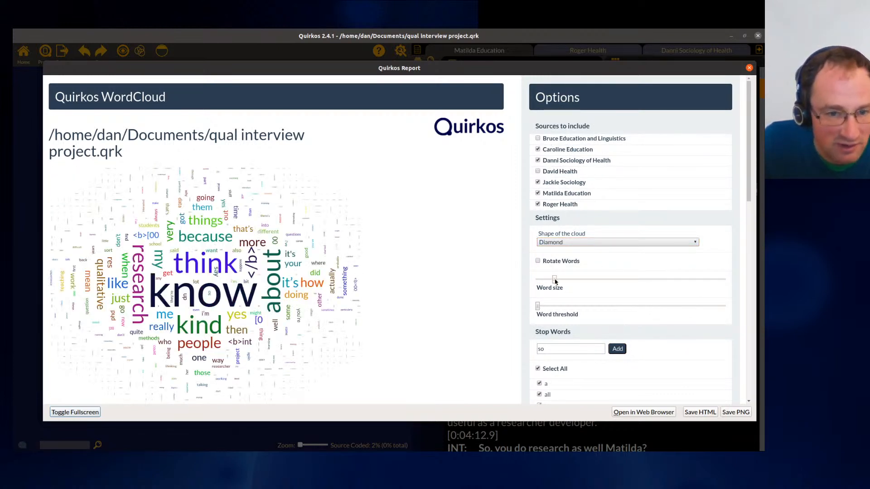
- Raise the word size and word threshold sliders in the word cloud options
drag(556, 280, 573, 281)
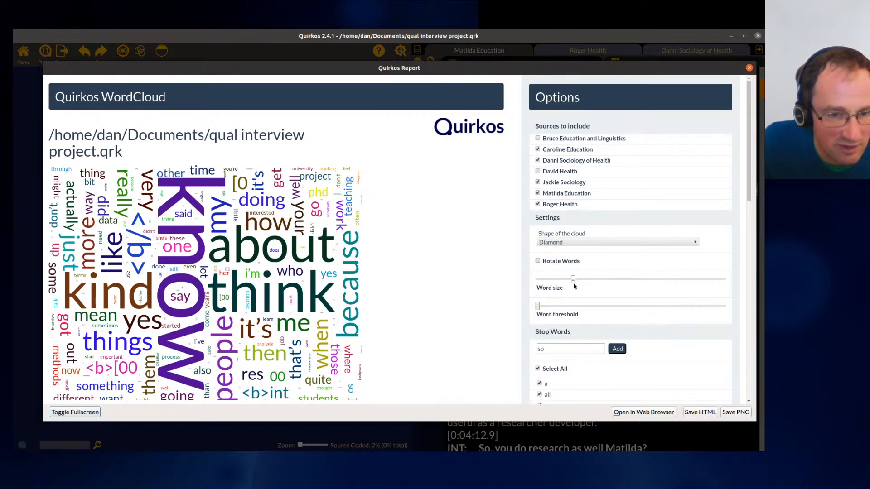
drag(538, 306, 553, 279)
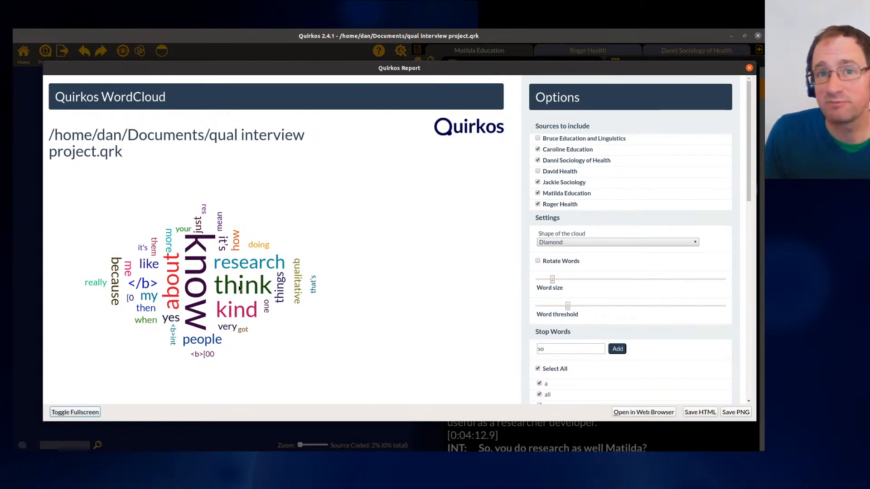
- Restrict the word cloud to the Bruce Education and Linguistics source only
click(538, 171)
click(538, 139)
click(538, 149)
click(537, 160)
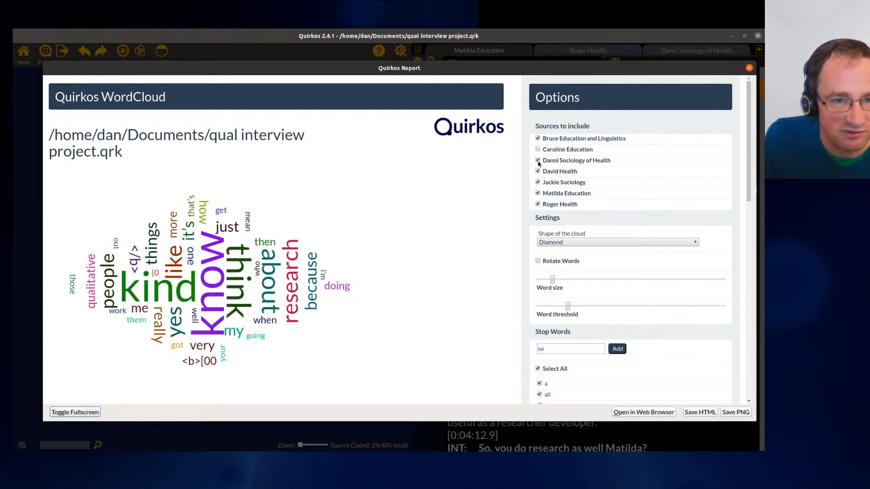
click(538, 171)
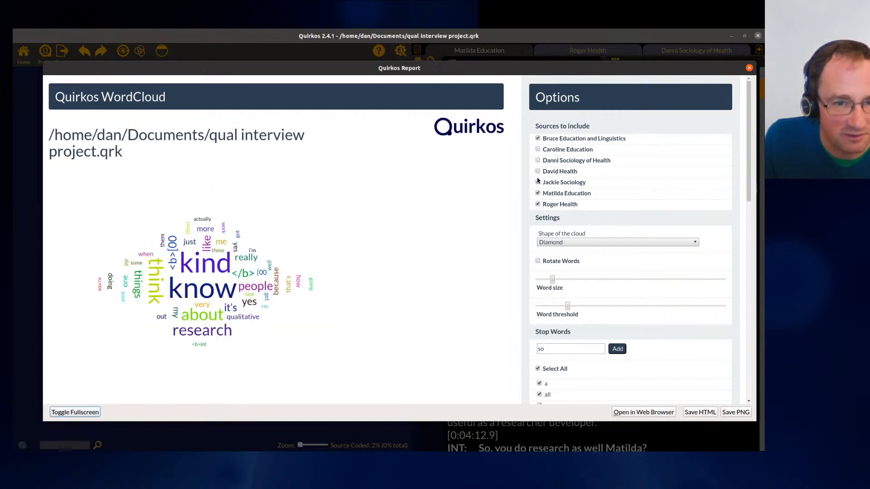
click(538, 182)
click(538, 193)
click(538, 205)
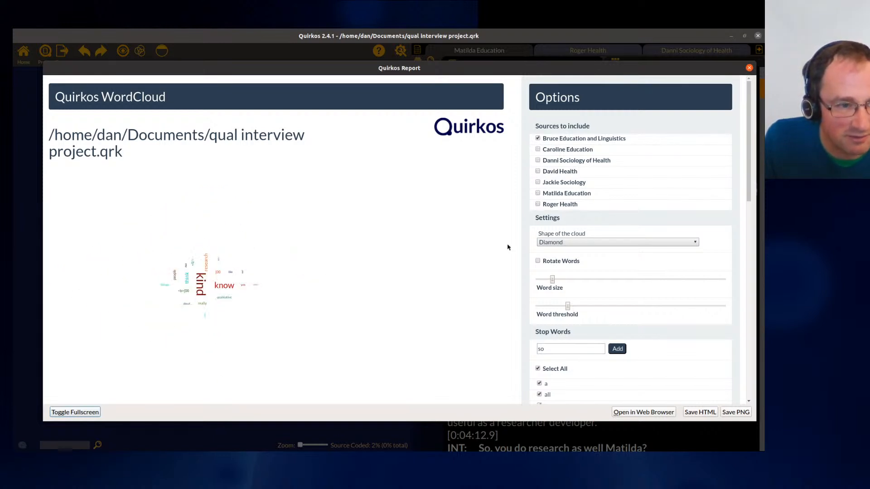
- Enlarge the word size, switch the word cloud to the Caroline Education source alone, and close the report
drag(567, 306, 587, 282)
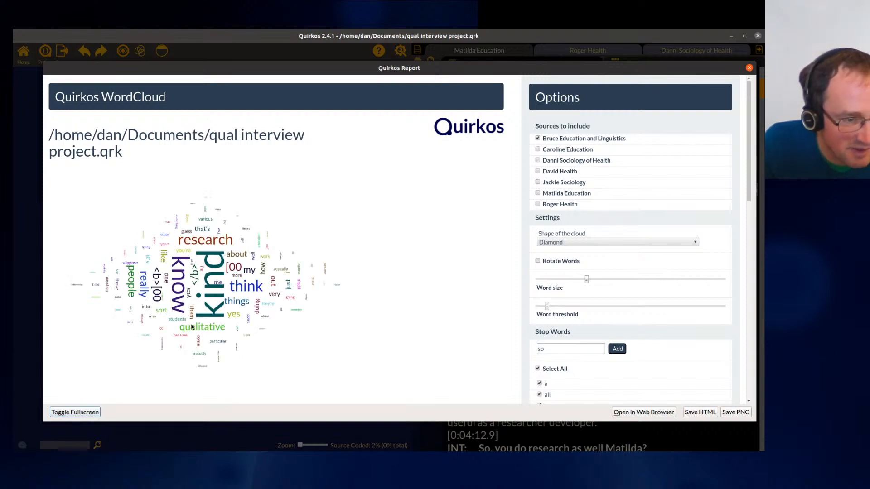
click(538, 150)
click(538, 139)
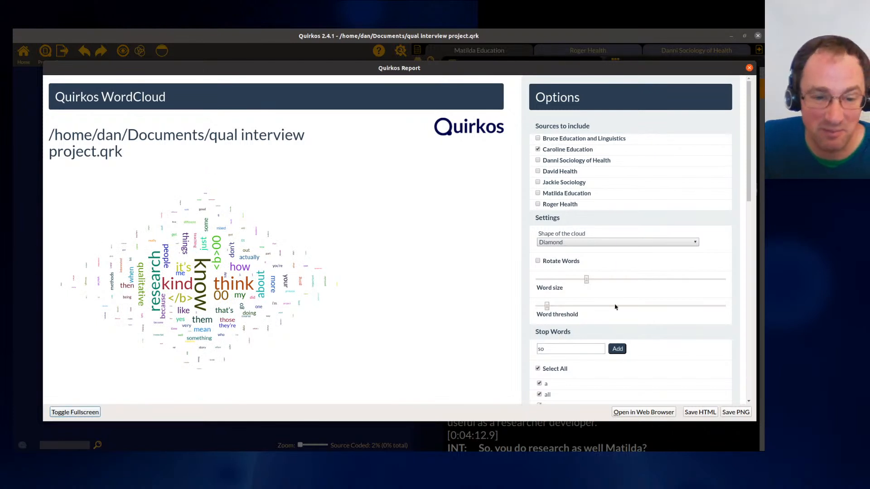
click(539, 138)
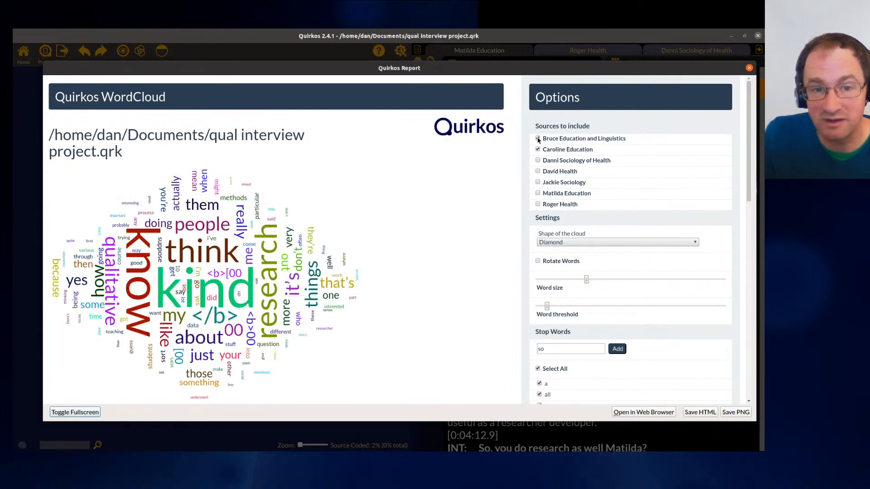
click(556, 127)
click(556, 127)
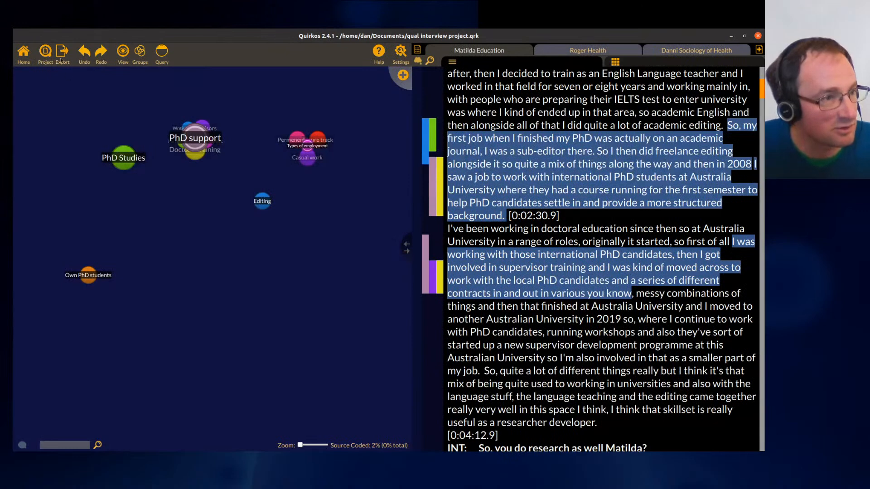
- Create a project report and enlarge its window
click(61, 53)
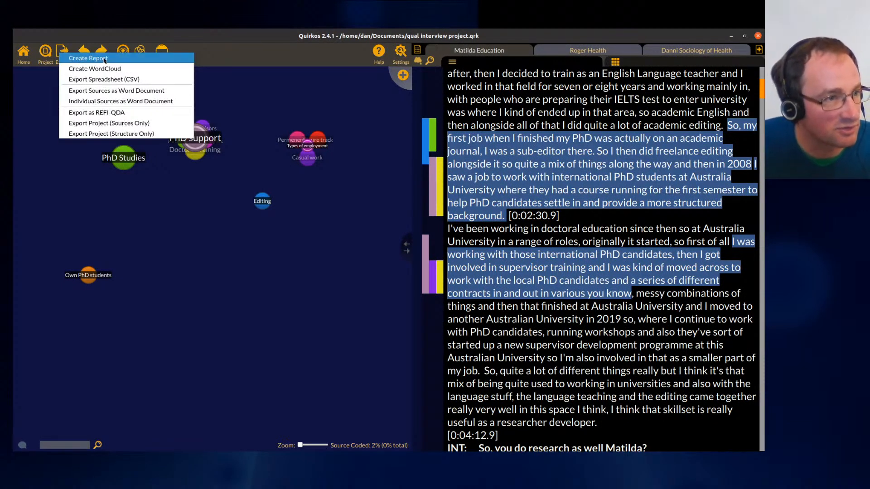
click(82, 58)
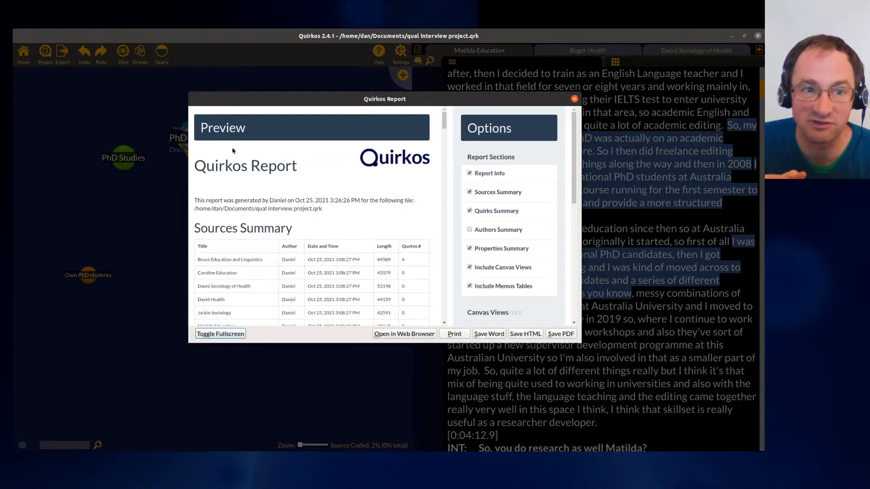
drag(348, 101, 273, 83)
drag(504, 326, 680, 401)
- Scroll through the report's sources summary, properties, canvas view and quotes sorted by theme, then close it
drag(153, 197, 219, 330)
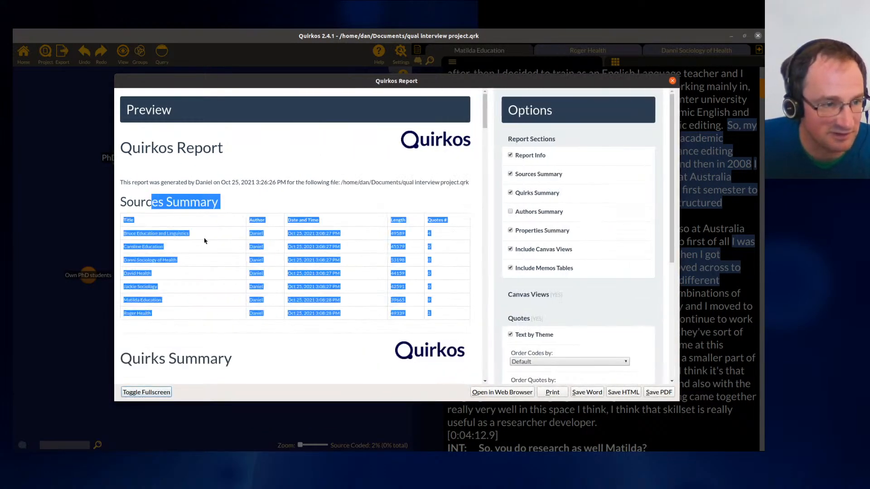
click(204, 241)
scroll(303, 283, down, 6)
scroll(303, 280, down, 5)
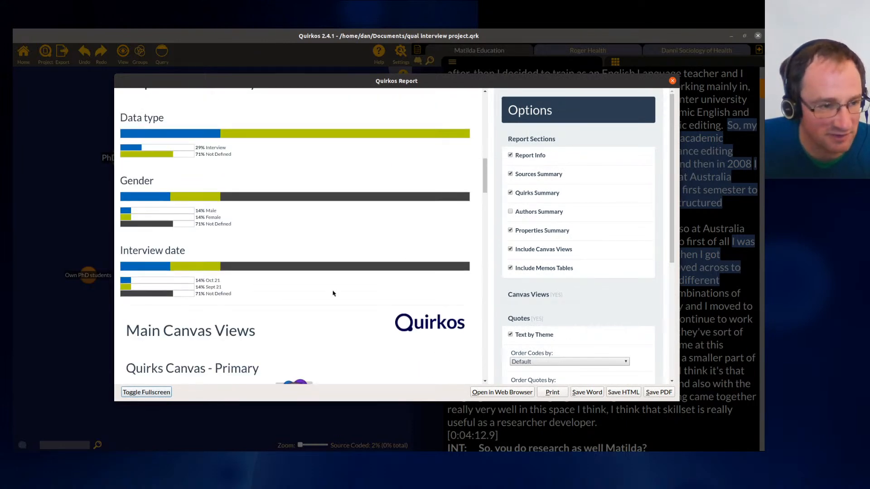
scroll(314, 265, down, 3)
scroll(322, 303, down, 2)
scroll(335, 263, up, 1)
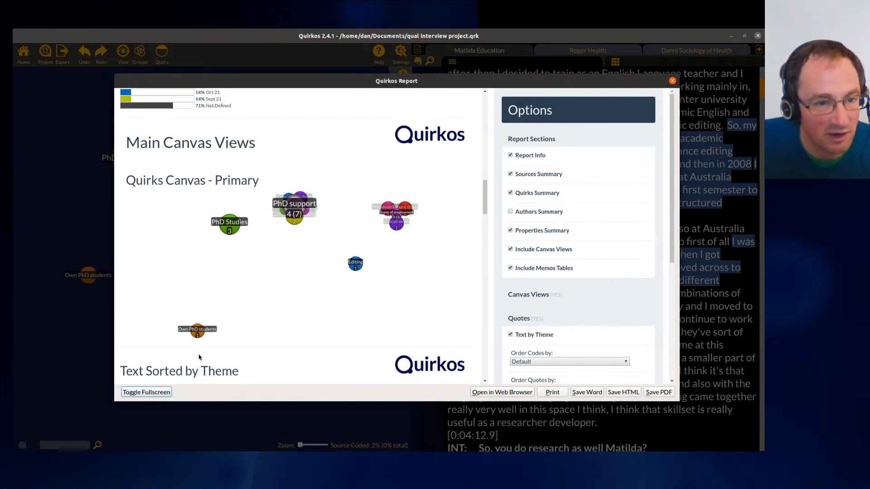
scroll(331, 271, down, 6)
scroll(355, 323, up, 2)
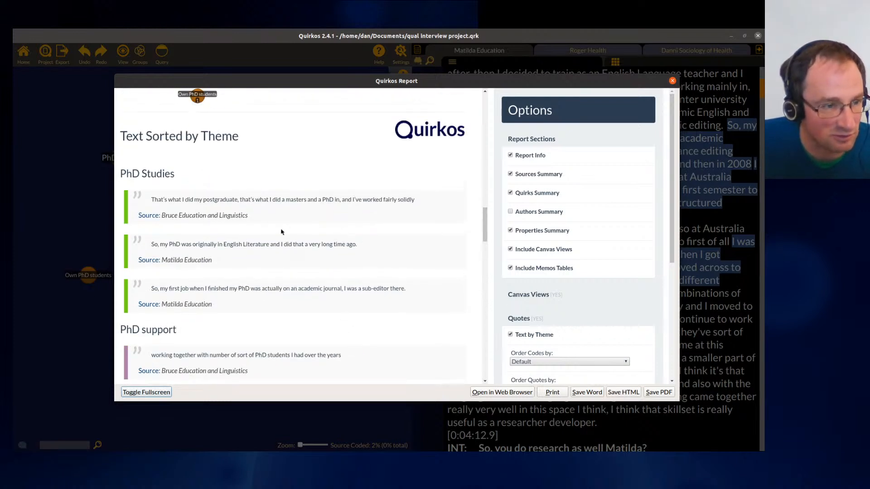
drag(121, 176, 246, 310)
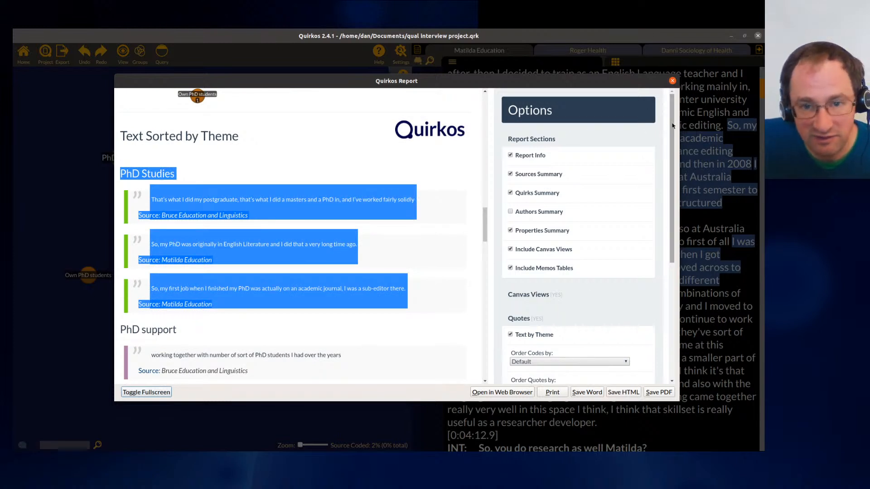
mouse_move(672, 127)
mouse_down()
mouse_move(681, 252)
mouse_move(677, 116)
mouse_up()
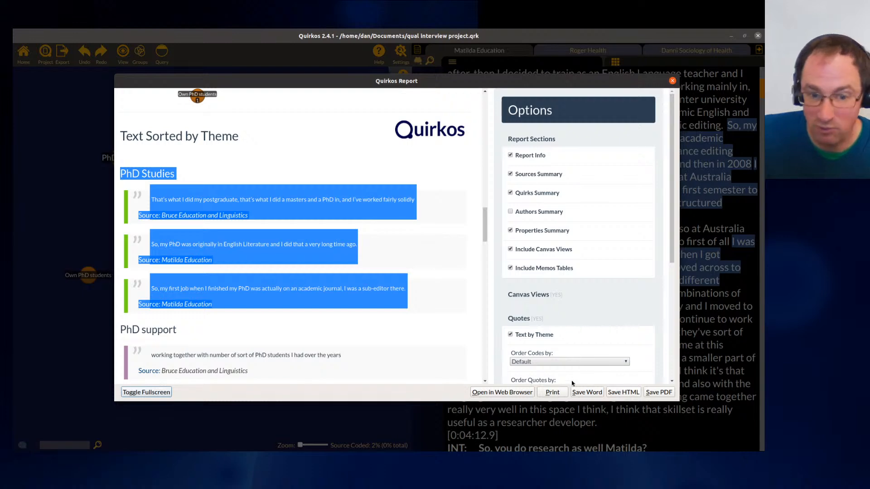
click(673, 82)
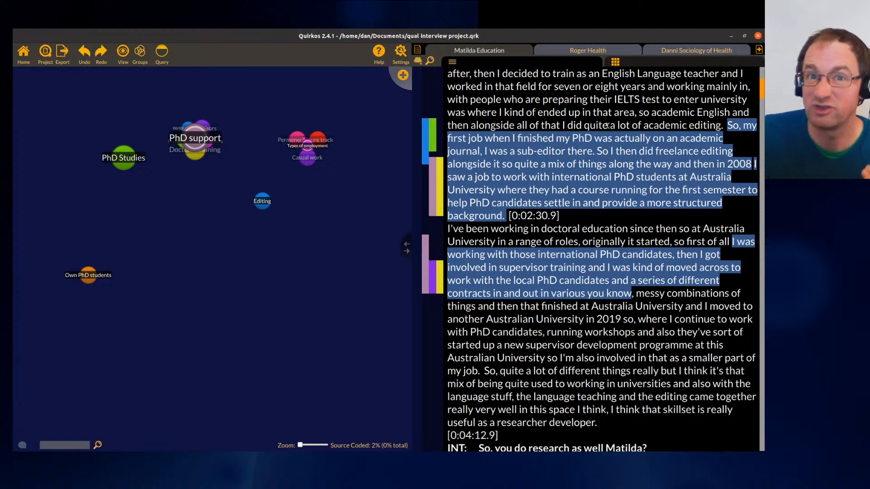
- Export the project as CSV spreadsheets into the Downloads qual interviews folder
click(62, 54)
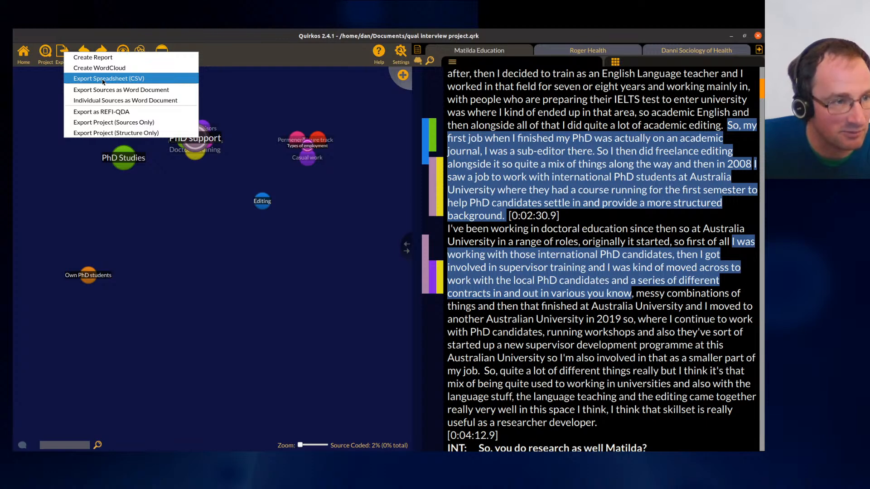
click(104, 80)
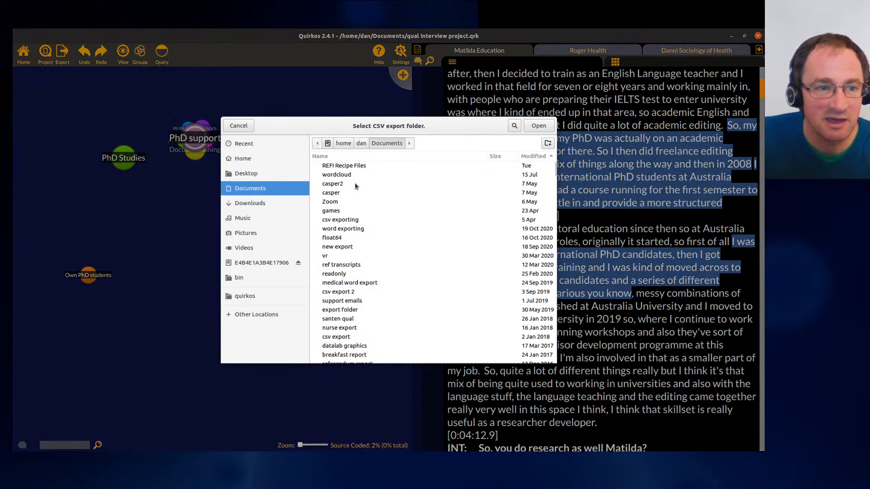
click(249, 203)
double_click(370, 167)
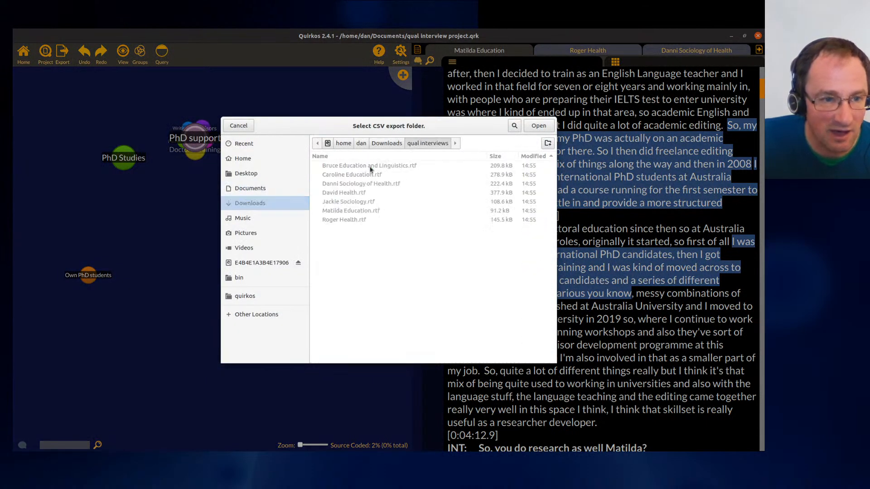
click(543, 130)
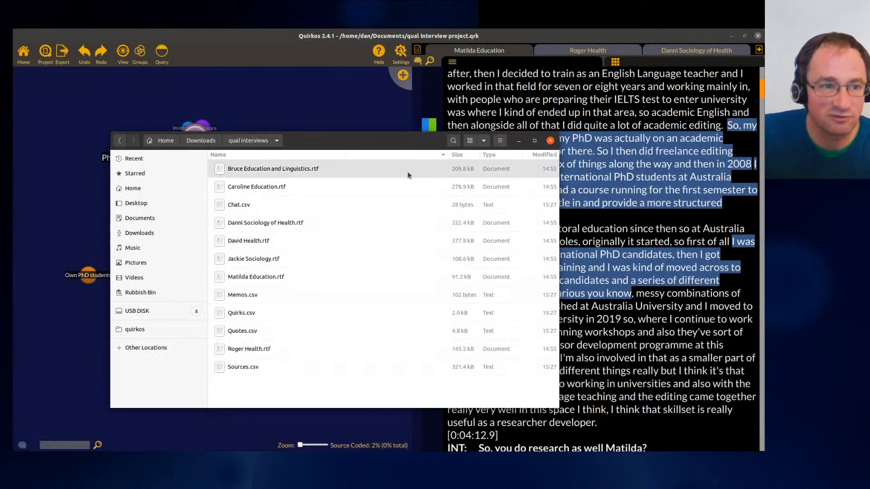
- Open Quirks.csv in LibreOffice Calc with the default text import settings and maximise the window
double_click(302, 315)
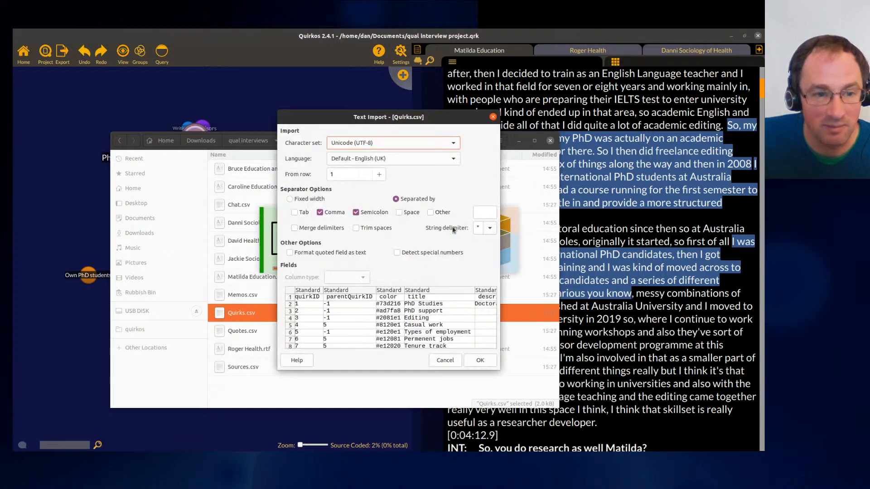
click(480, 360)
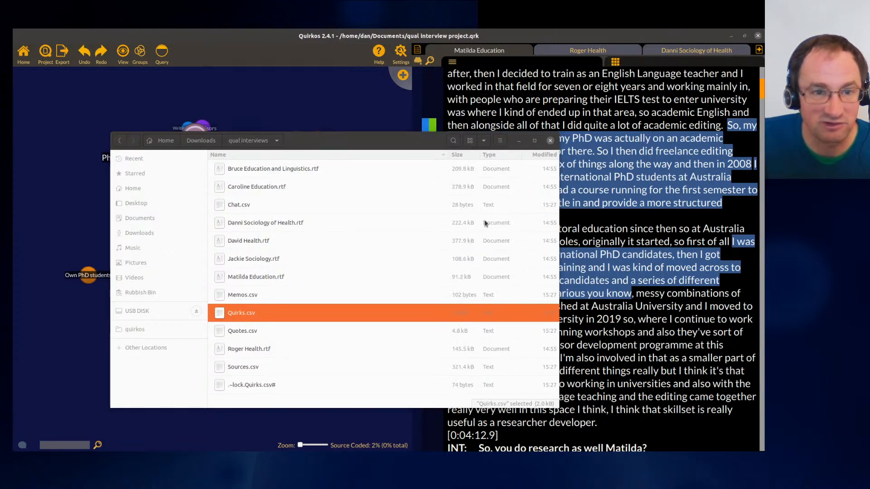
drag(763, 145, 214, 95)
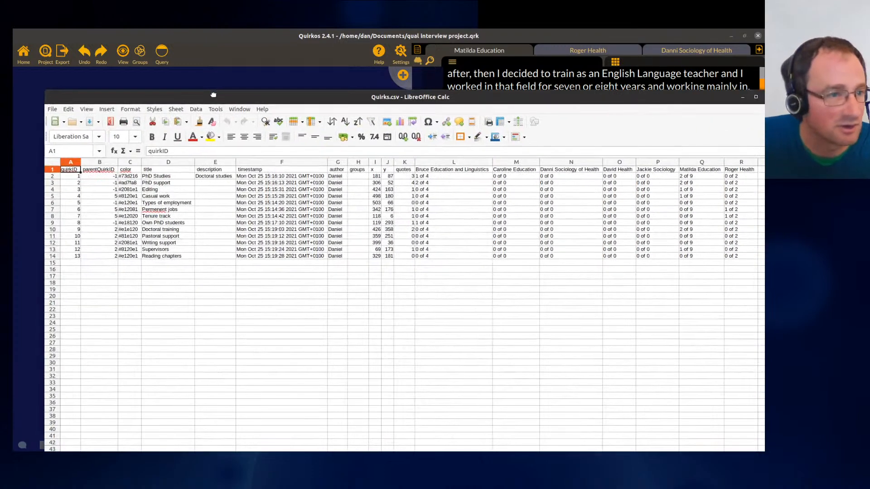
double_click(216, 97)
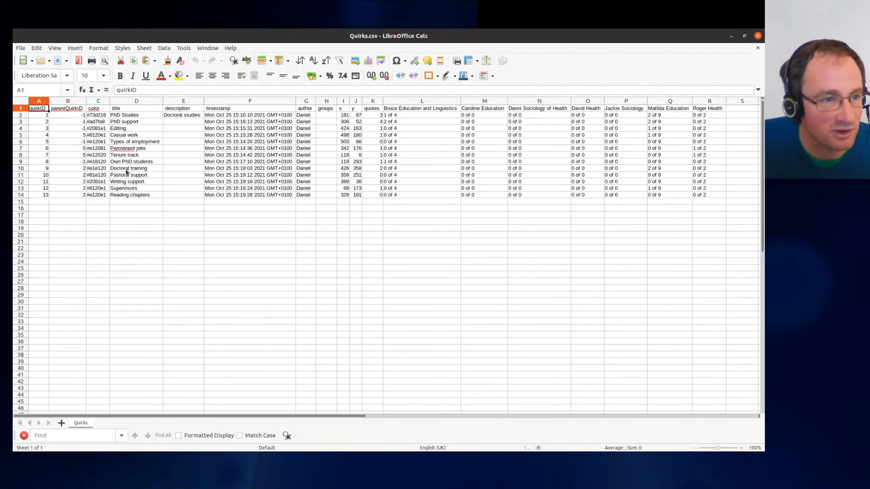
- Examine the title, quotes and per-source columns of the Quirks spreadsheet, then close it
drag(134, 117, 149, 188)
drag(94, 115, 99, 188)
click(327, 115)
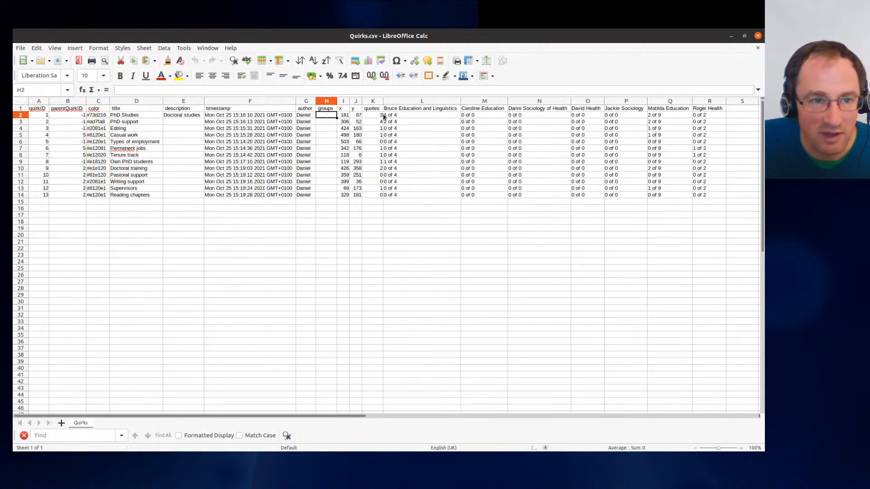
click(408, 117)
drag(408, 117, 415, 199)
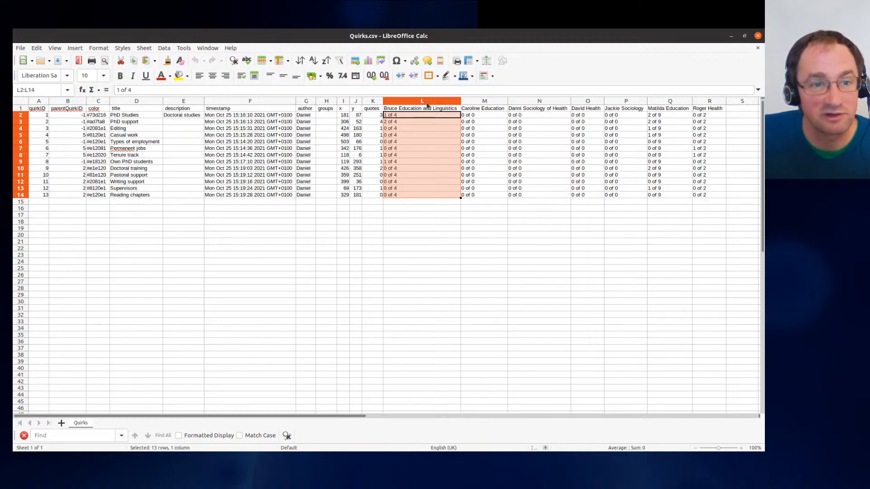
drag(378, 116, 370, 199)
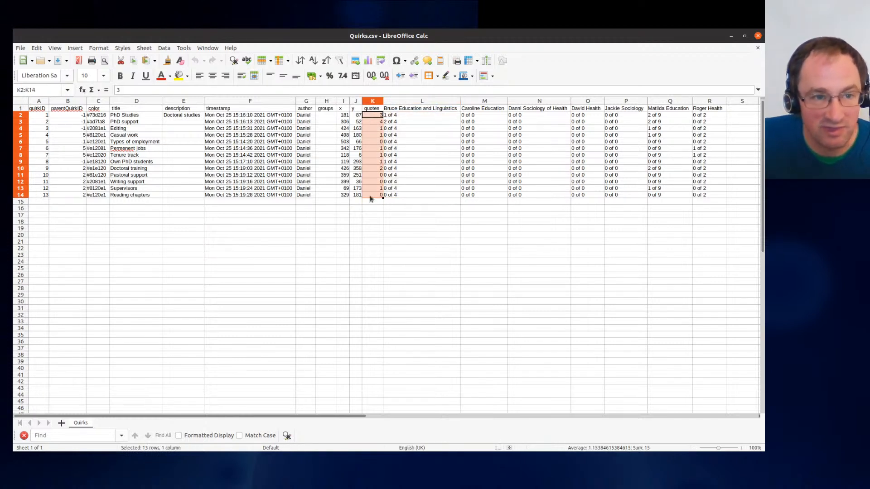
click(758, 36)
- Open Quotes.csv in the spreadsheet, review its quote text column, and close the spreadsheet and file browser
key(Down)
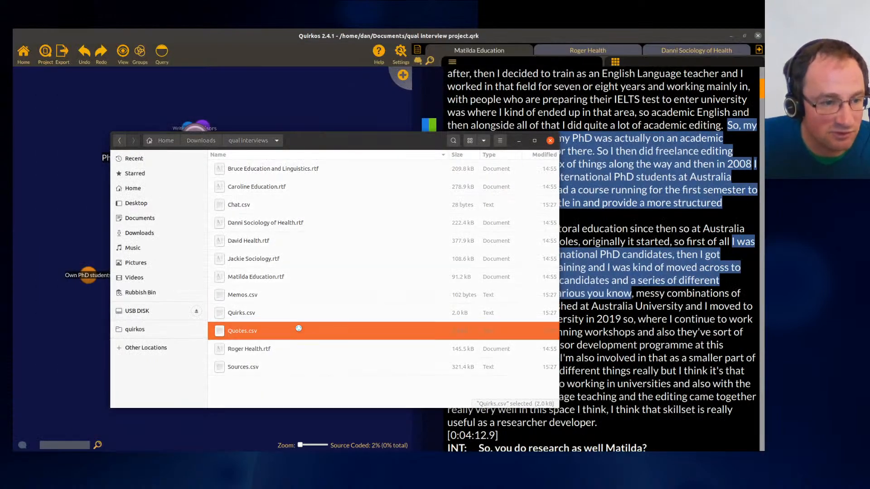
key(Return)
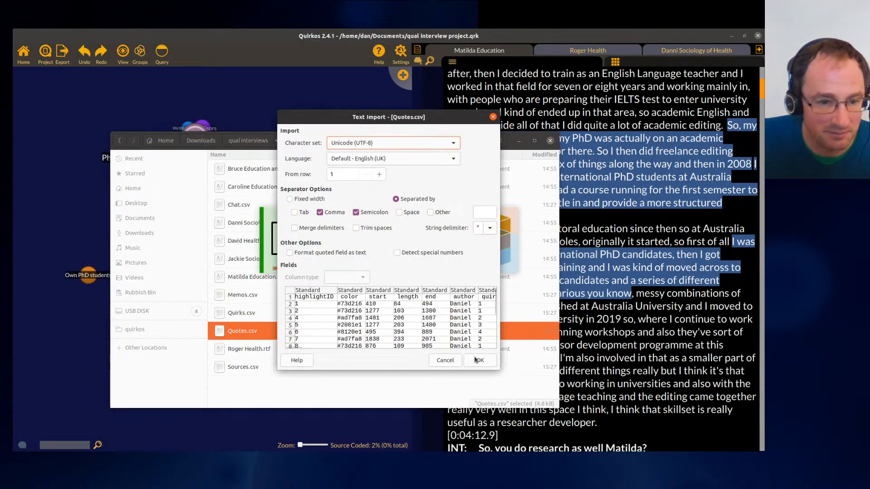
click(477, 359)
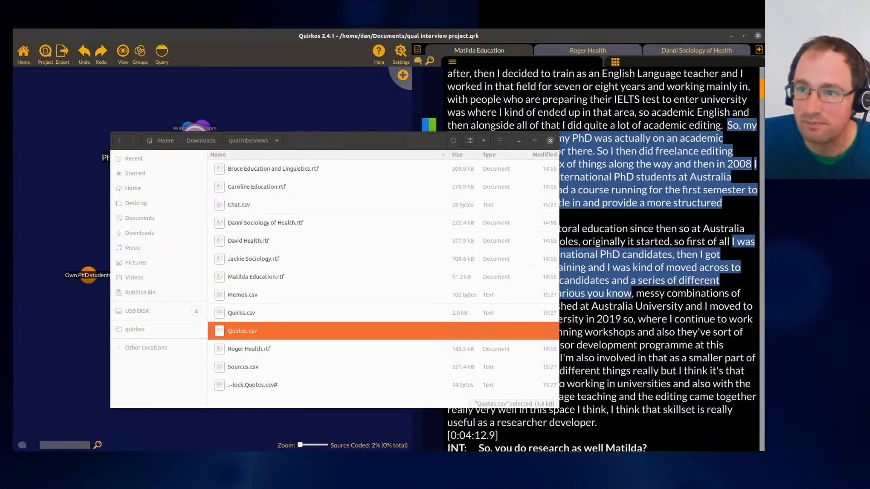
drag(336, 127, 655, 383)
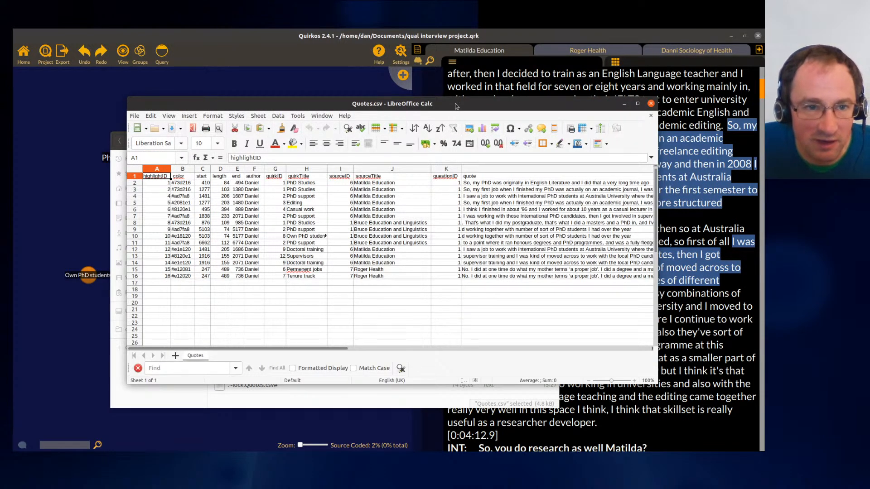
drag(457, 109, 342, 72)
drag(389, 146, 394, 240)
drag(414, 312, 26, 292)
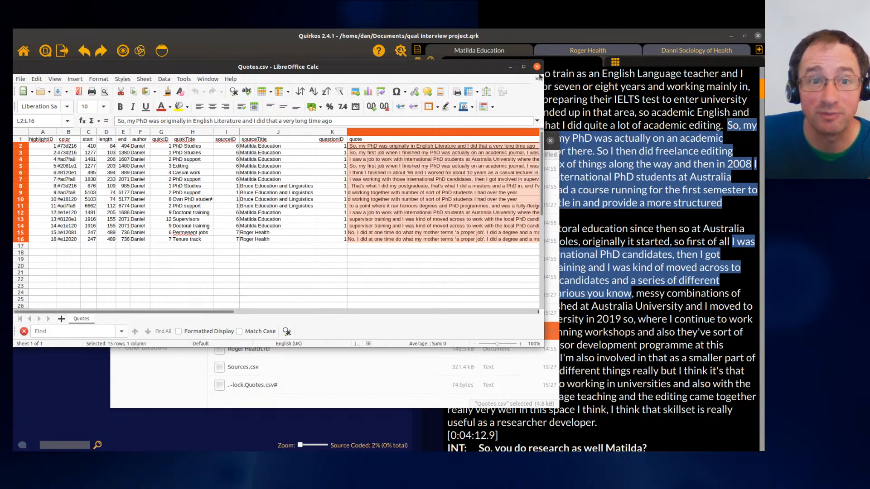
click(538, 67)
click(551, 141)
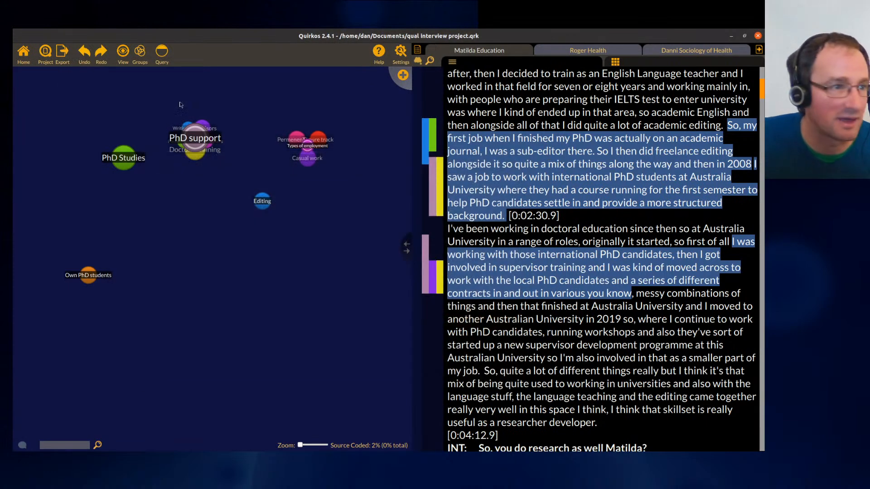
- Export each source as an individual Word document into the Downloads qual interviews folder
click(64, 56)
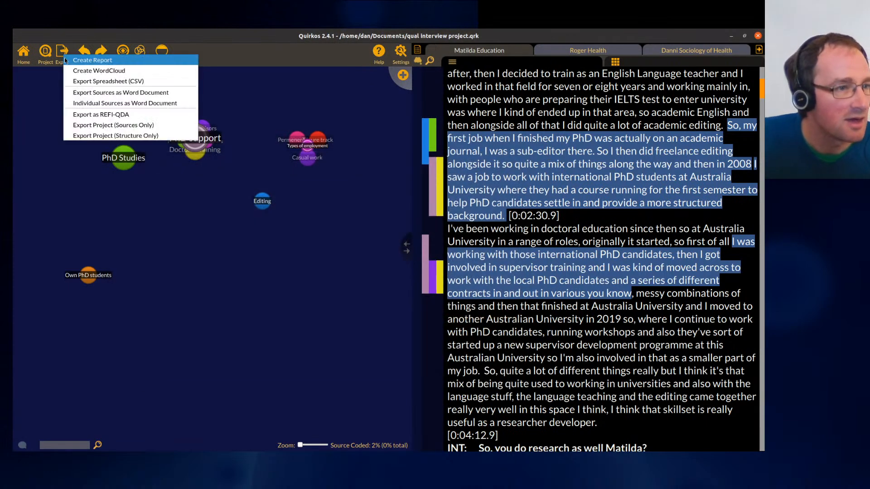
click(84, 104)
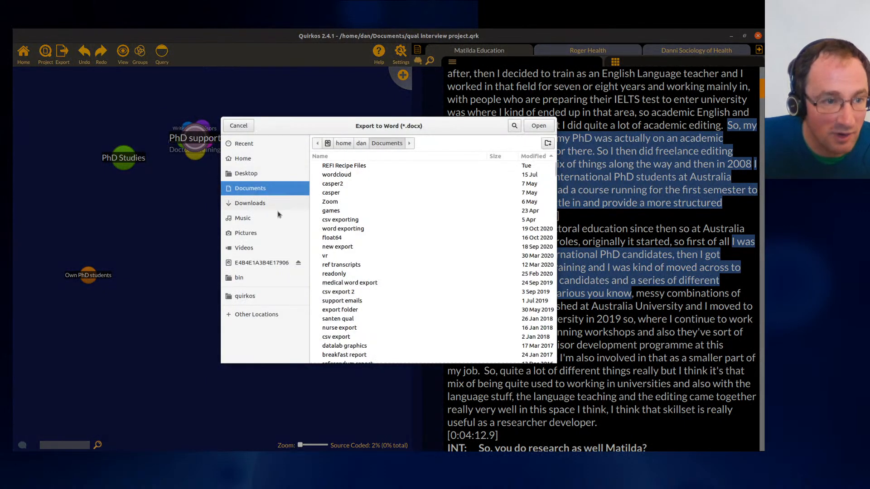
click(251, 203)
double_click(367, 167)
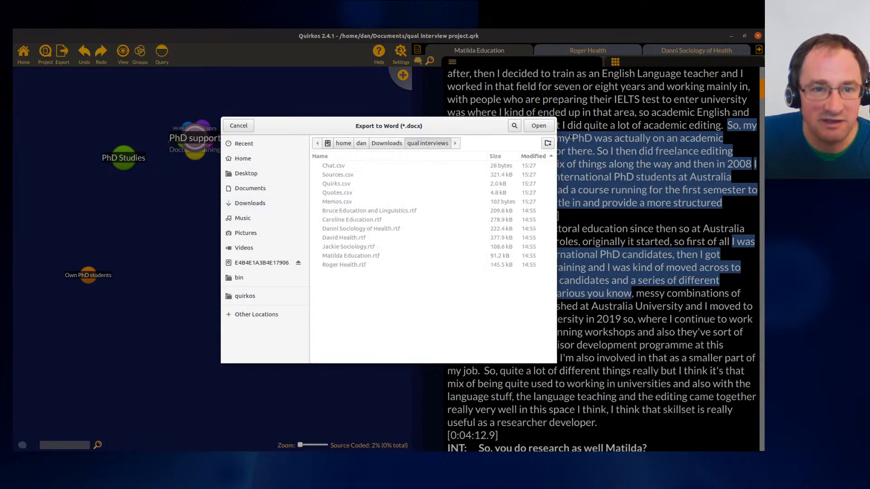
click(538, 125)
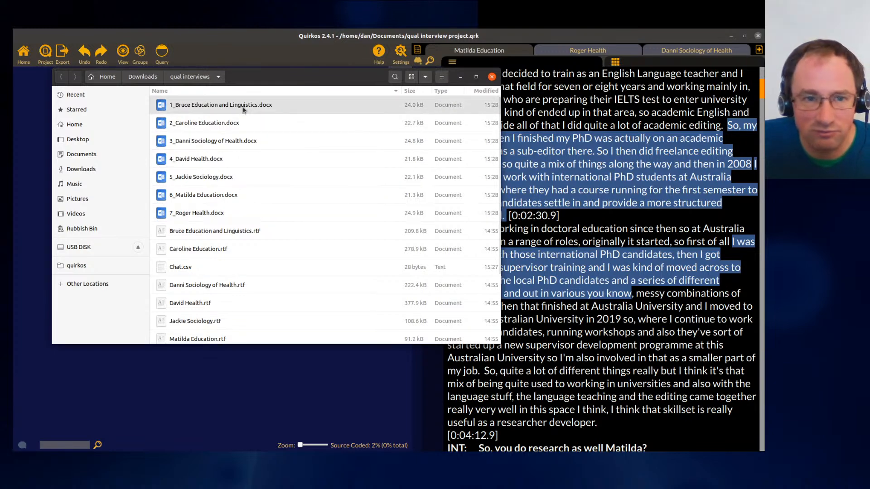
- Open 7_Roger Health.docx and scroll through its transcript and coding comments
click(234, 213)
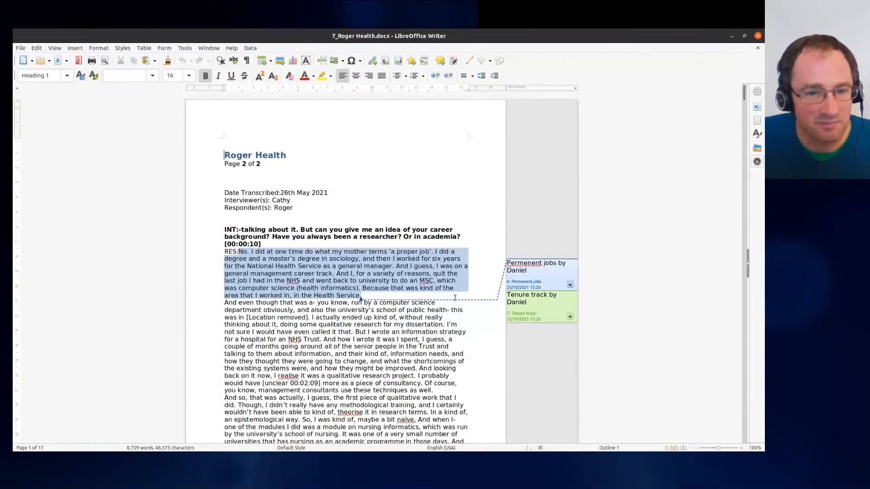
scroll(451, 304, down, 2)
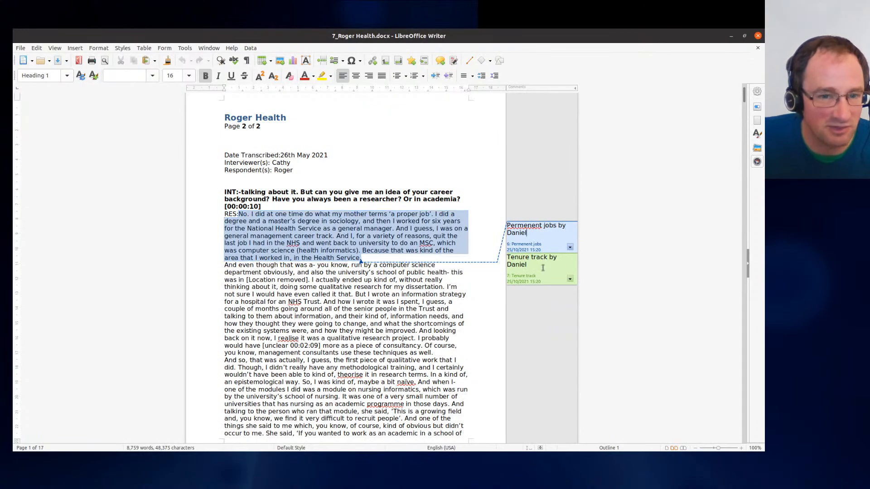
scroll(368, 267, down, 18)
scroll(369, 266, down, 14)
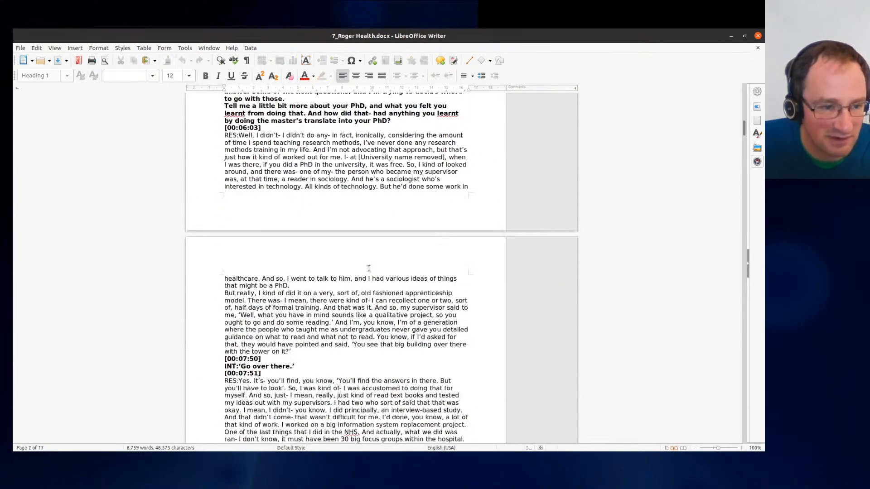
scroll(735, 334, up, 20)
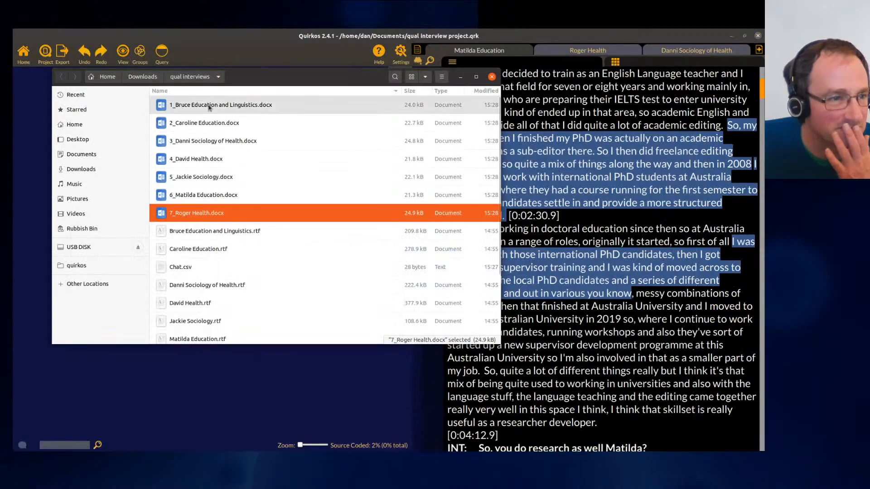
- Open 6_Matilda Education.docx, review its coding comments, then close the document and the file browser
click(228, 196)
key(Return)
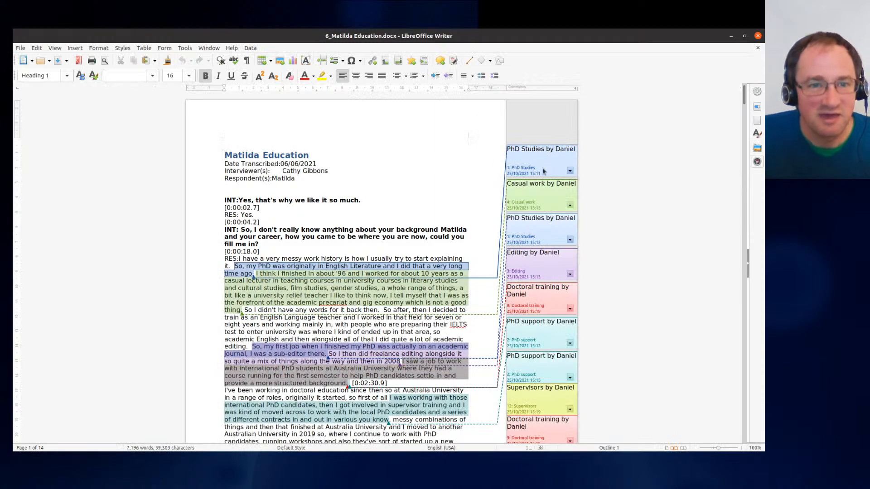
scroll(482, 171, down, 4)
scroll(465, 207, up, 4)
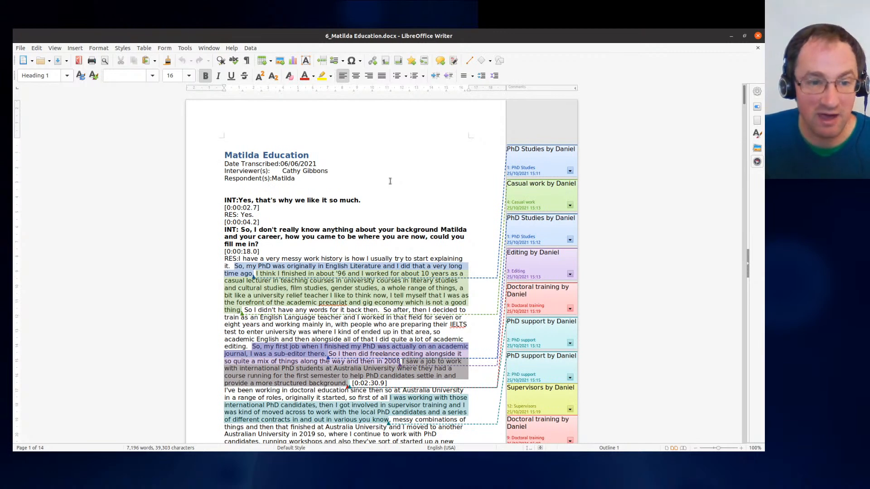
mouse_move(744, 90)
mouse_down()
mouse_move(745, 102)
mouse_move(744, 92)
mouse_up()
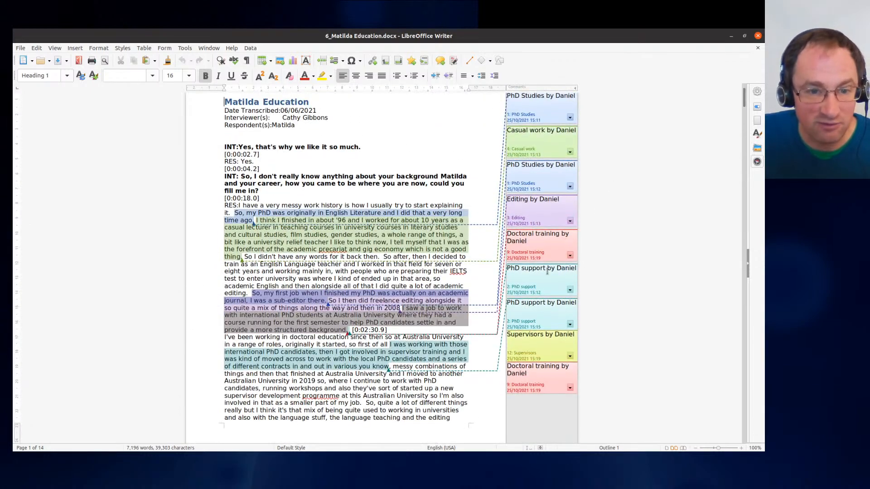
drag(547, 268, 591, 272)
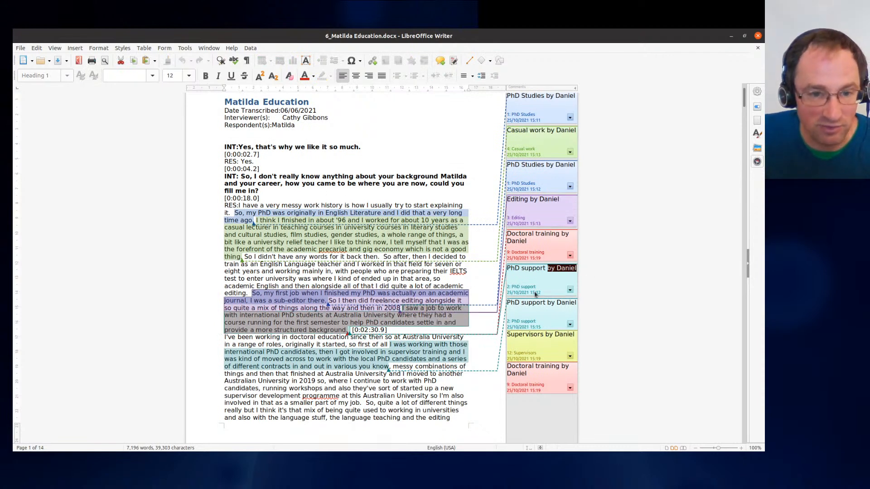
click(758, 36)
click(492, 81)
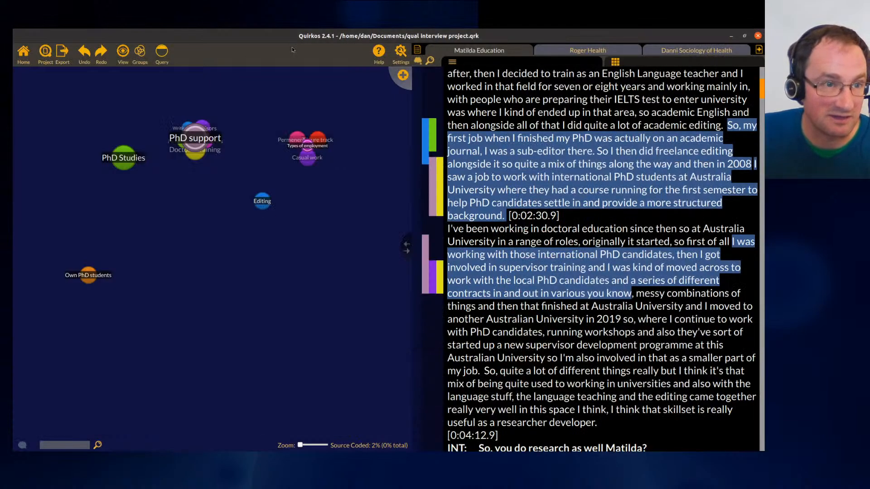
- Switch the quirk canvas to the tree view
click(60, 51)
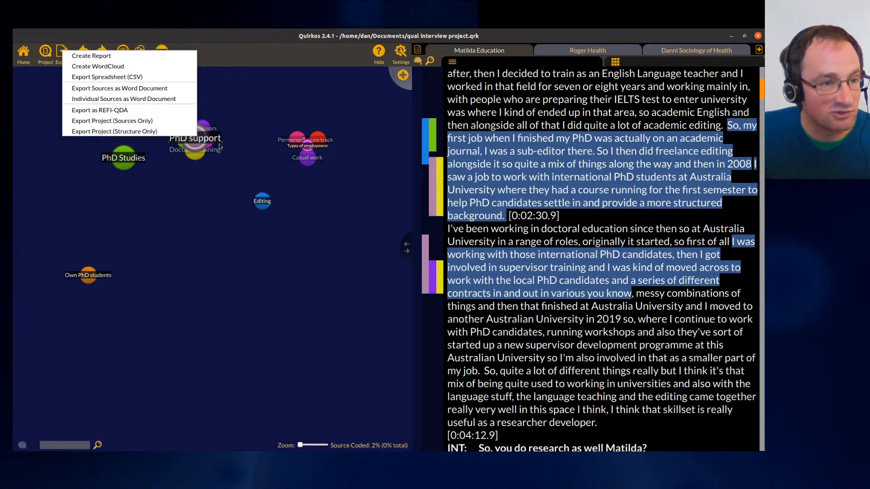
click(241, 158)
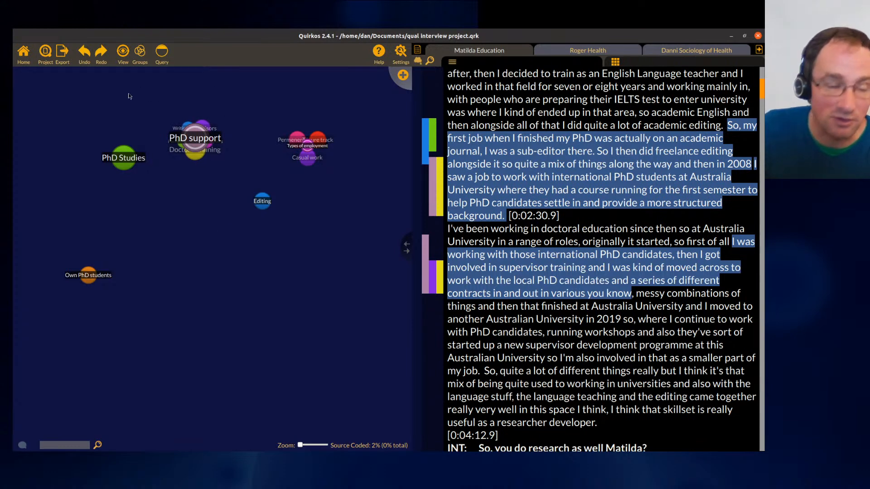
click(122, 52)
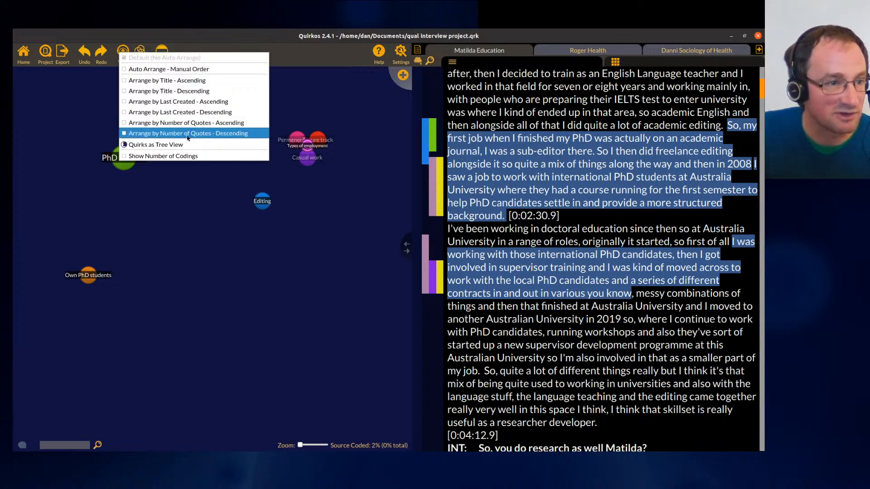
click(198, 146)
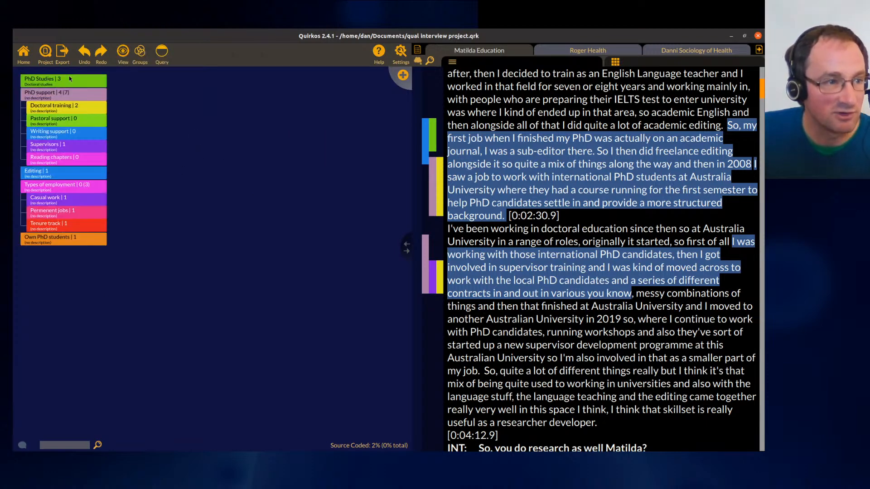
- Widen the transcript pane and code two more Matilda passages to Supervisors and Writing support
drag(408, 261, 220, 260)
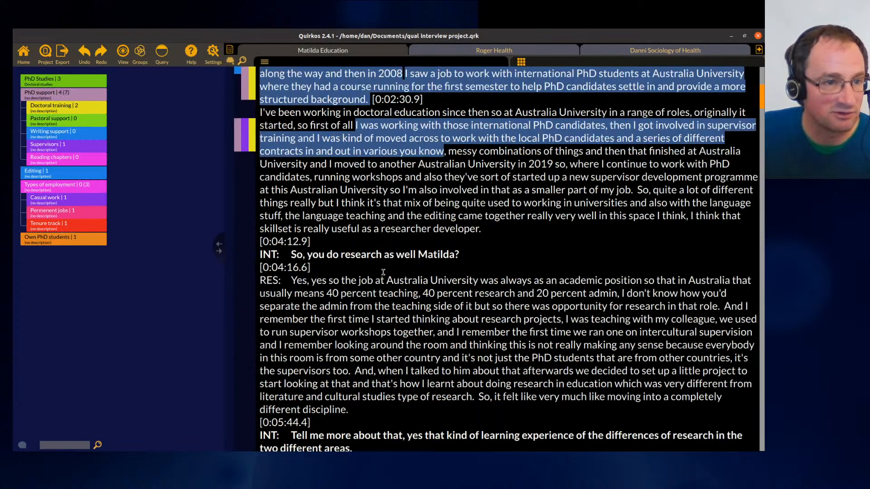
drag(460, 164, 459, 255)
drag(483, 202, 64, 145)
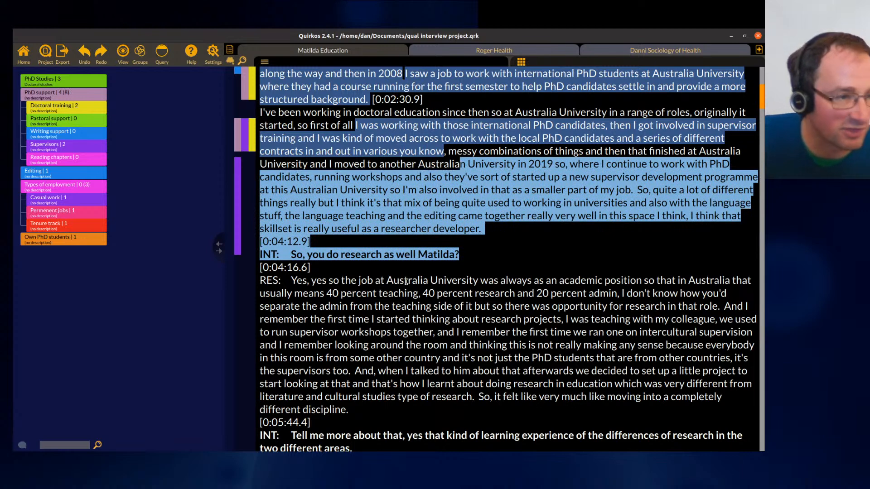
drag(413, 296, 451, 383)
drag(443, 327, 70, 131)
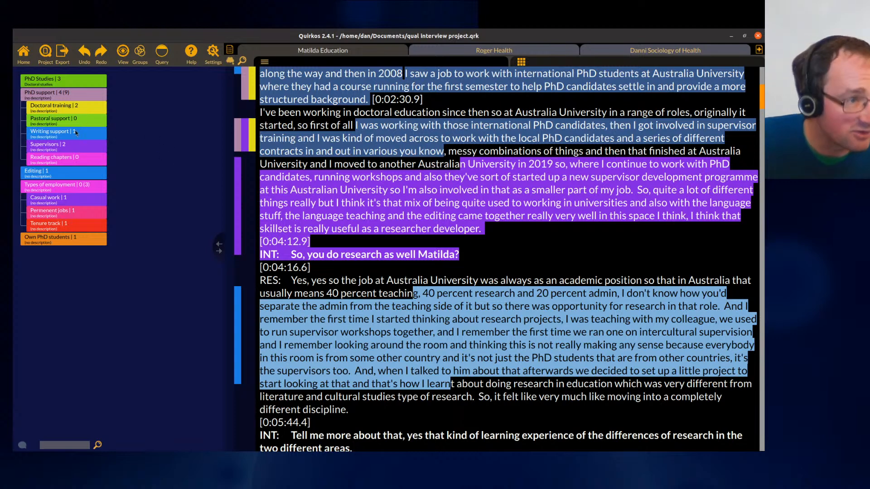
- Delete the Doctoral training quirk
right_click(87, 105)
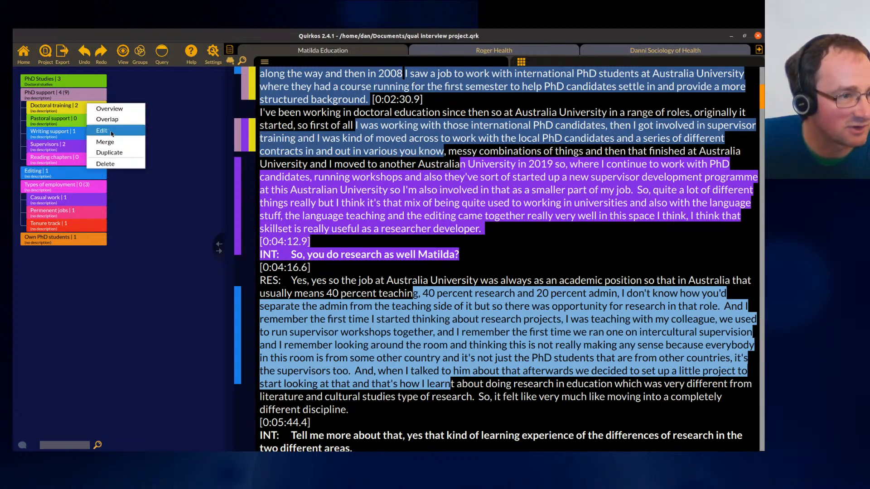
click(126, 163)
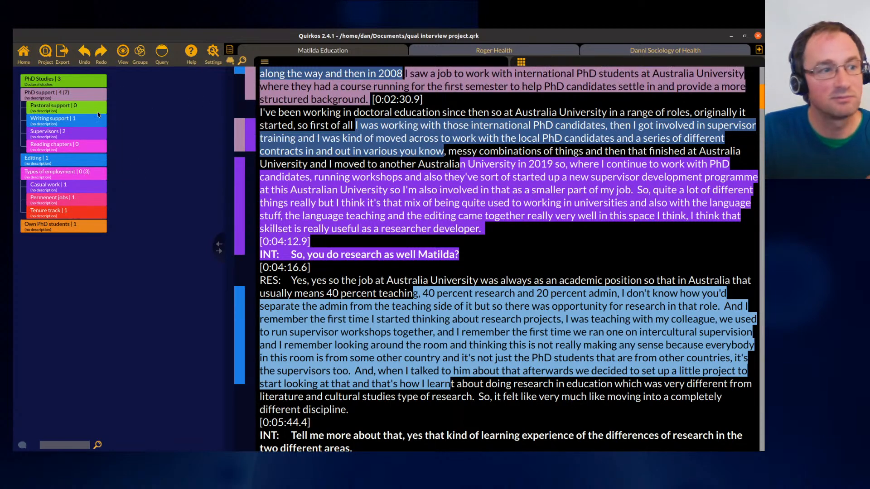
- Arrange the quirk tree by title ascending, then by number of quotes ascending
click(123, 50)
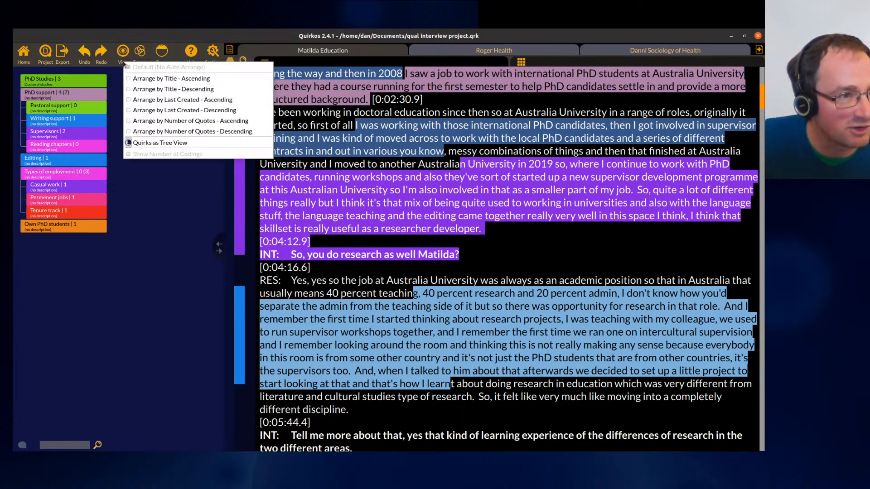
click(192, 91)
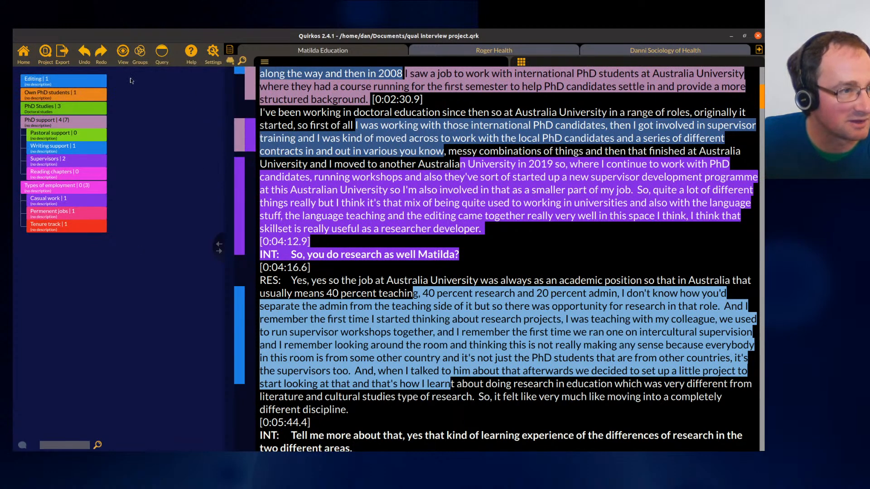
click(122, 55)
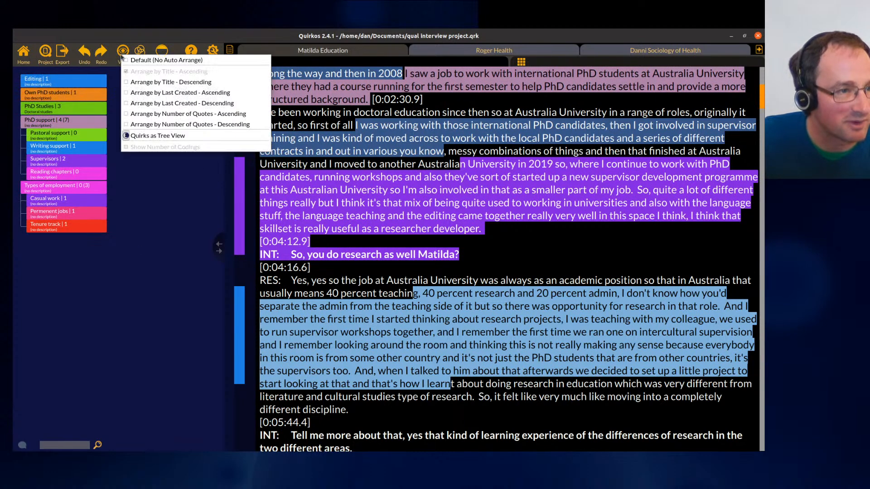
click(171, 115)
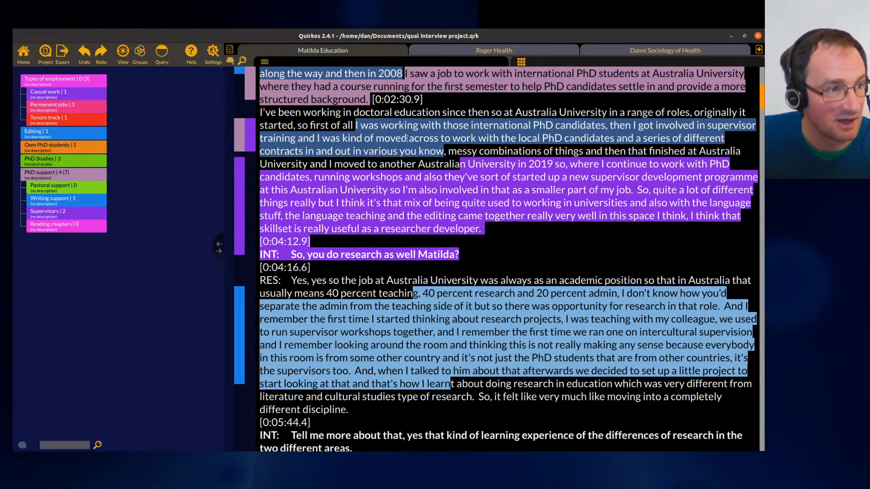
- Code a passage about moving into local PhD work to Types of employment
drag(408, 140, 426, 188)
drag(387, 164, 74, 79)
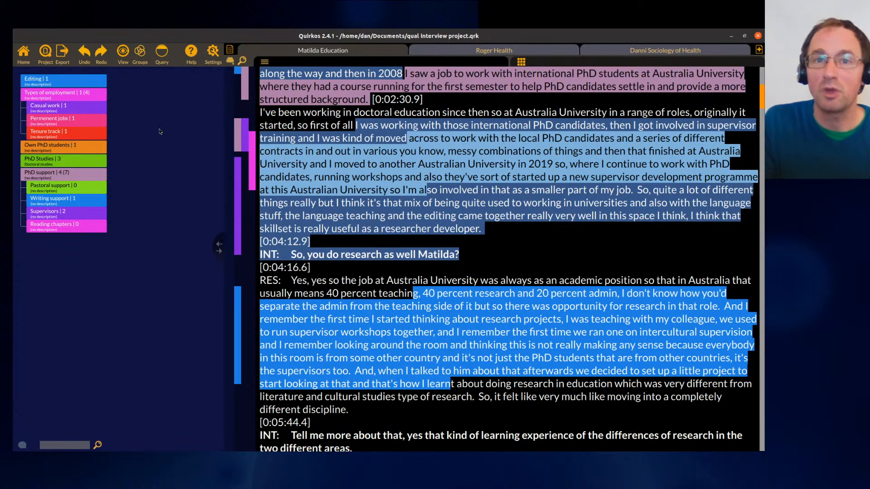
- Switch back from tree view to the bubble canvas and widen the canvas pane again
click(121, 51)
click(154, 135)
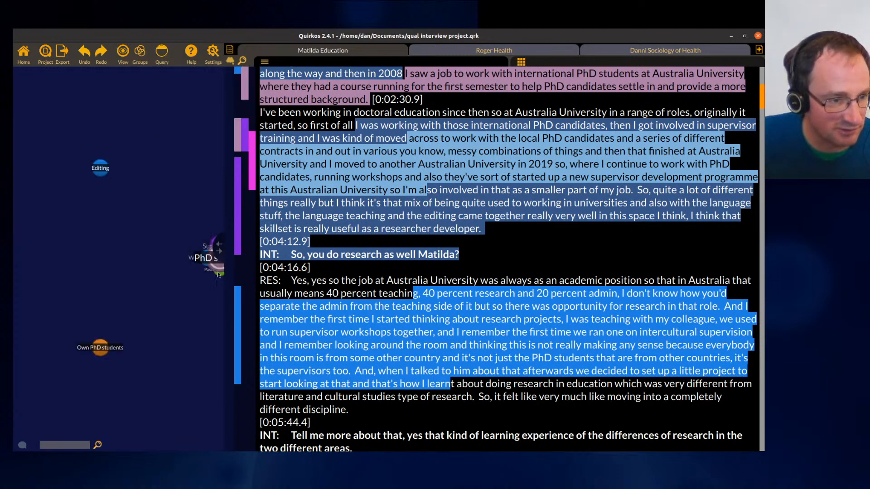
drag(219, 246, 399, 254)
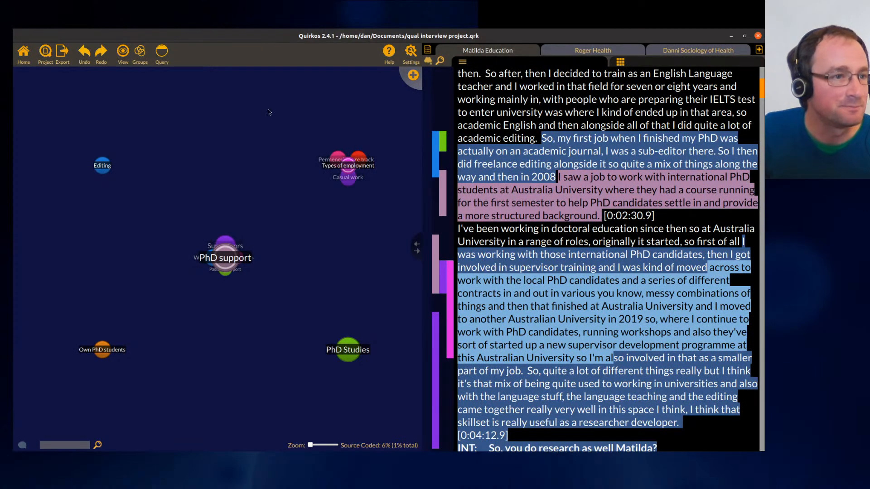
- Try auto-arranging the quirk bubbles by title ascending and by manual order
click(122, 54)
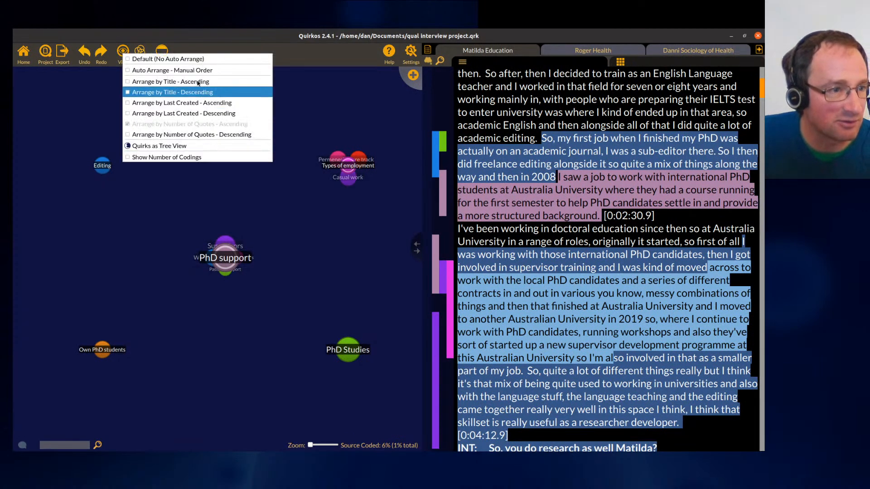
click(176, 82)
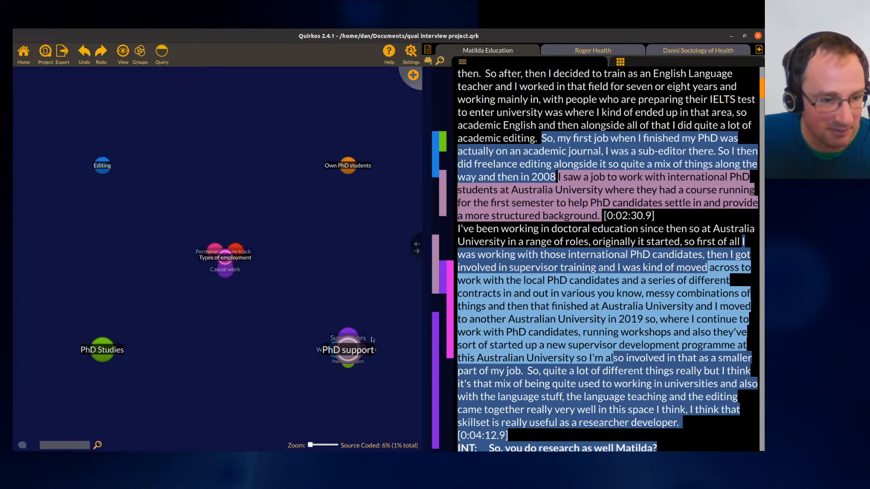
click(123, 52)
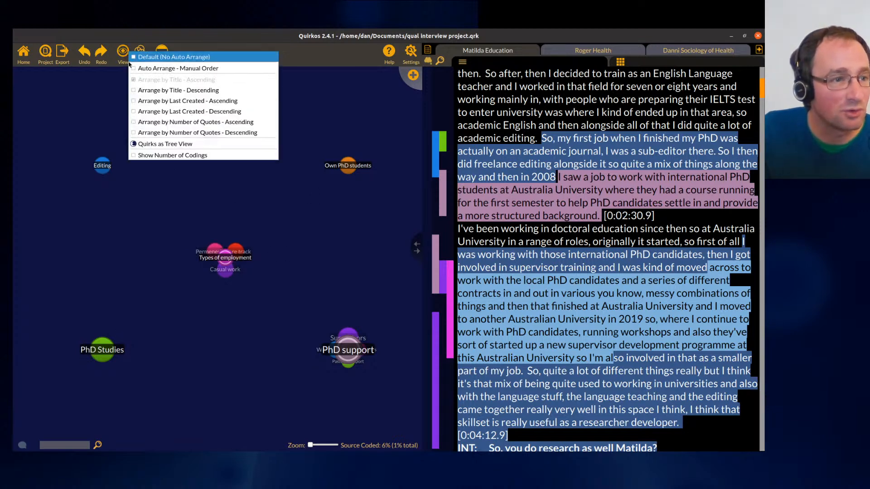
click(169, 69)
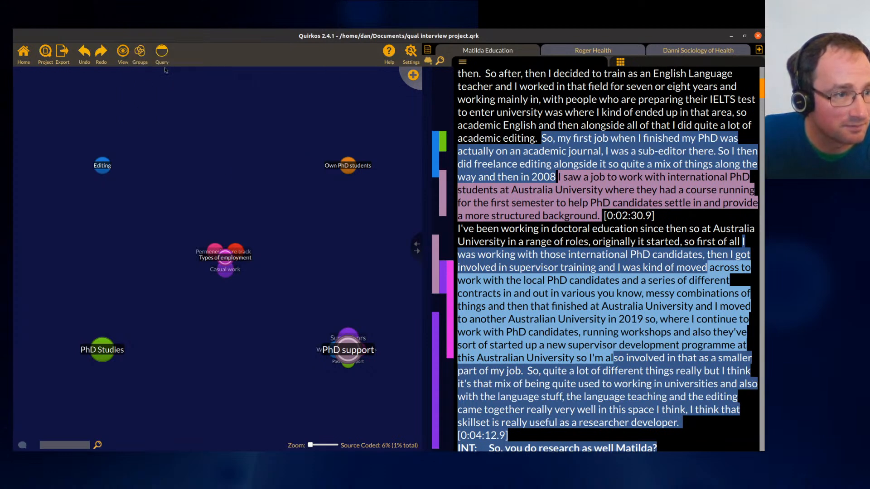
- Restore the default bubble arrangement and reposition the PhD support and PhD Studies bubbles
click(123, 52)
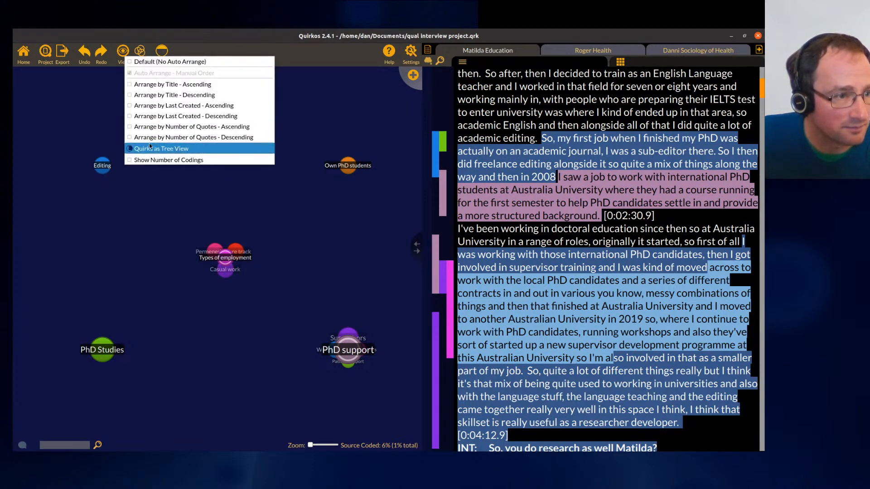
click(154, 61)
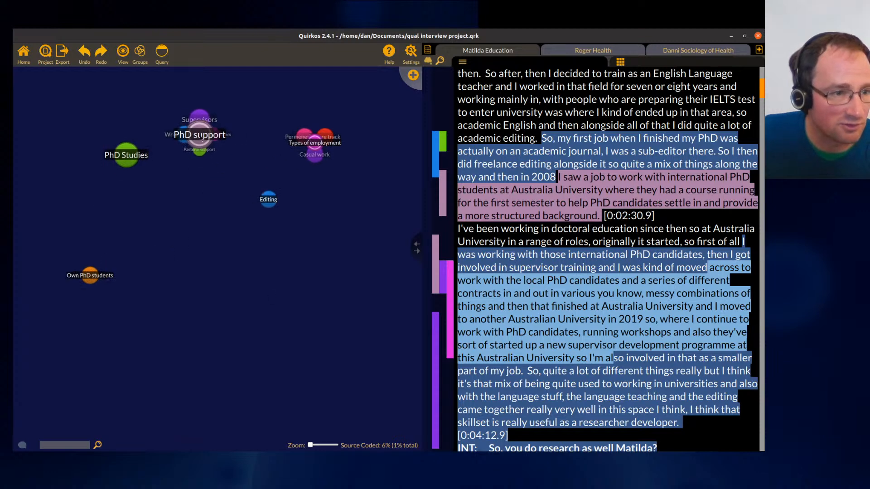
drag(198, 134, 212, 145)
drag(126, 157, 57, 187)
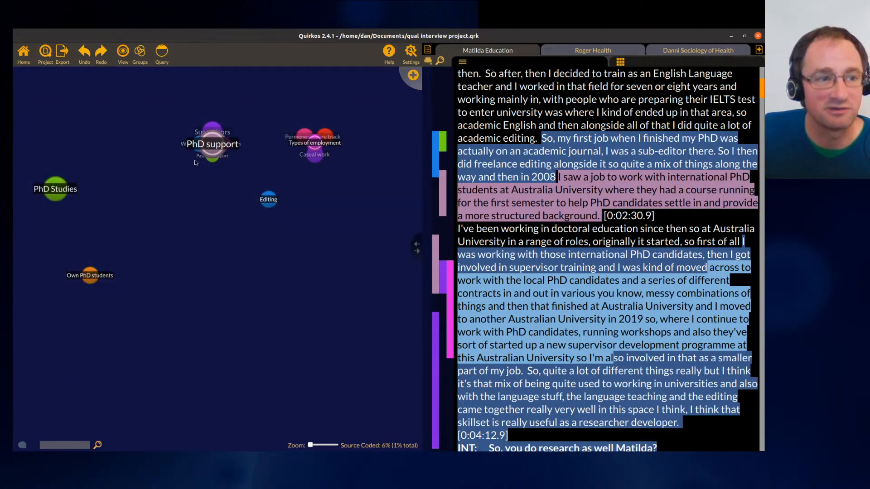
- Toggle the number of codings display on the quirk bubbles on and off
click(123, 52)
click(121, 53)
click(121, 53)
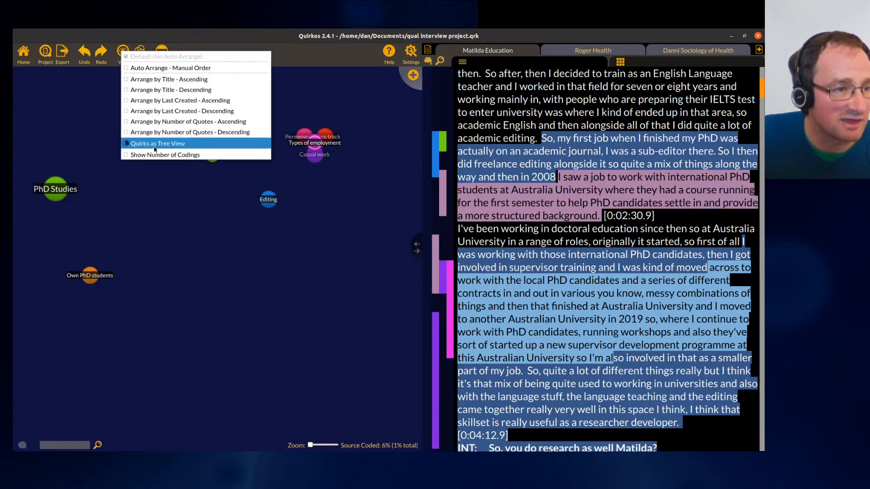
click(160, 155)
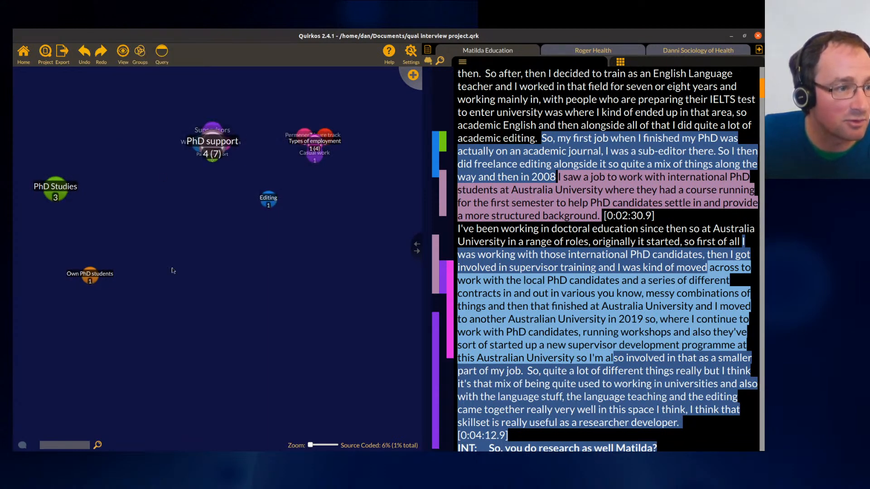
click(122, 55)
click(144, 158)
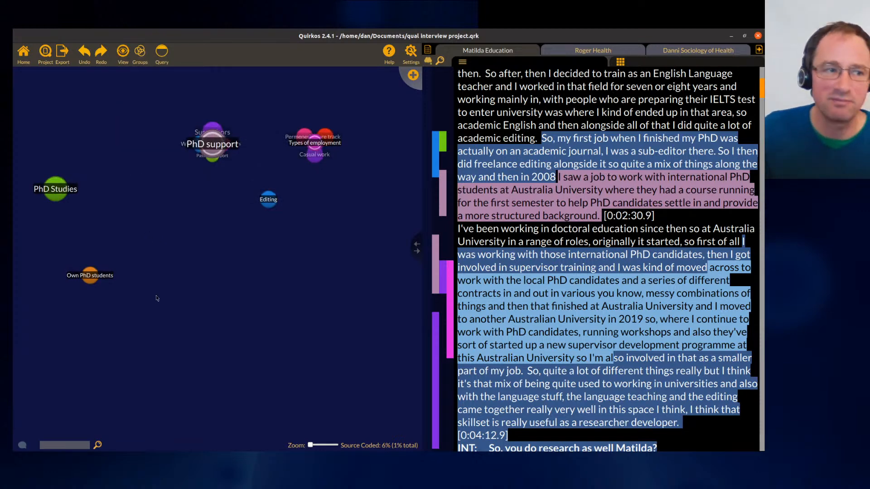
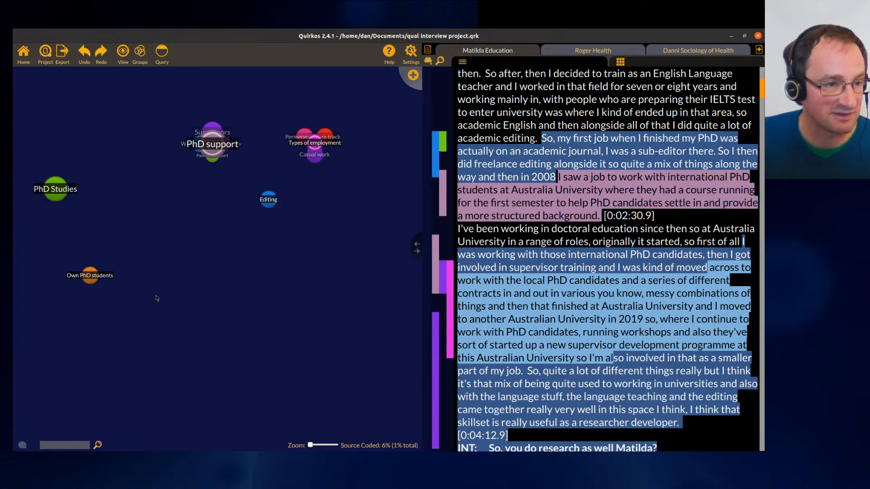
- Open the coded quotes for the PhD support quirk and narrow them to its Supervisors sub-quirk
double_click(211, 151)
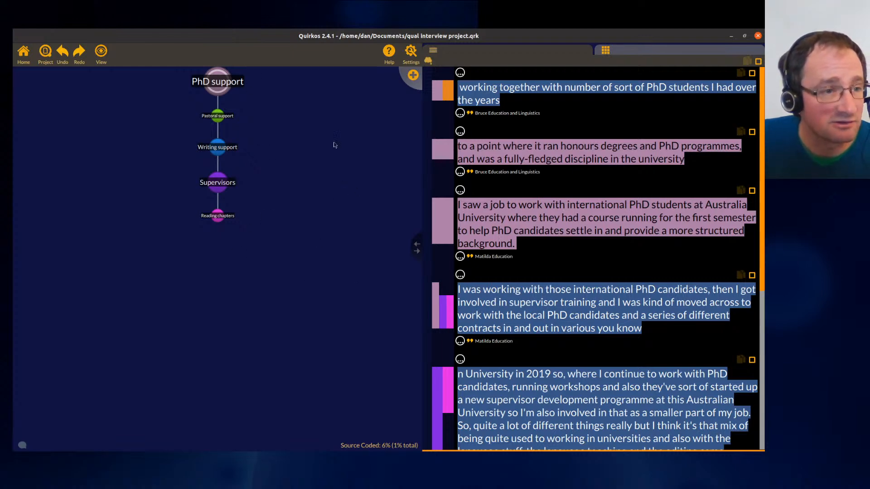
click(217, 185)
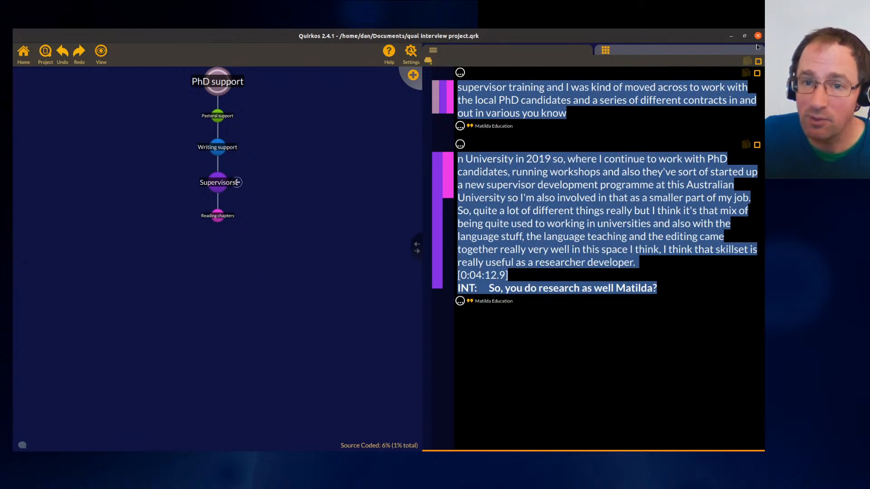
- Tick both displayed Supervisors quotes to select them for copying
click(759, 62)
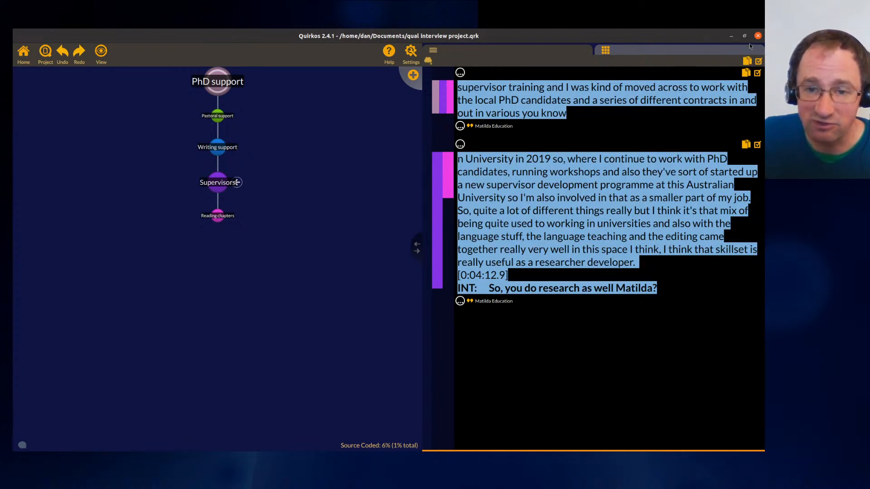
click(757, 144)
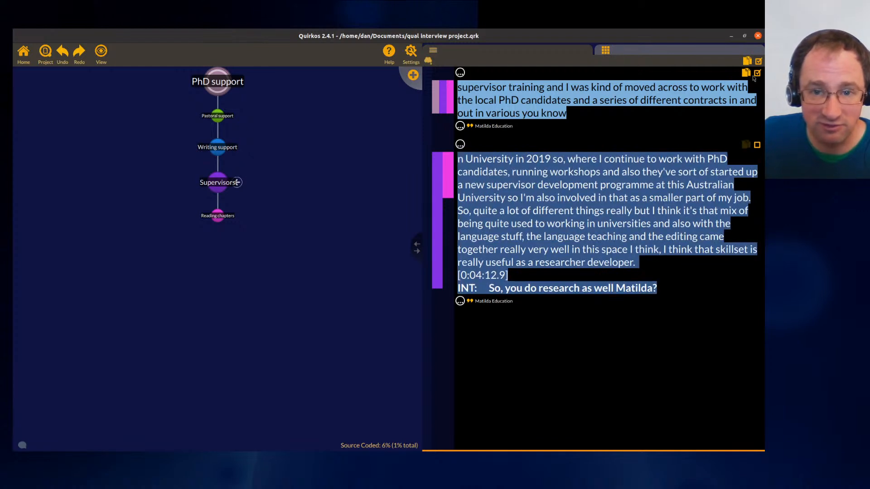
click(759, 75)
click(757, 145)
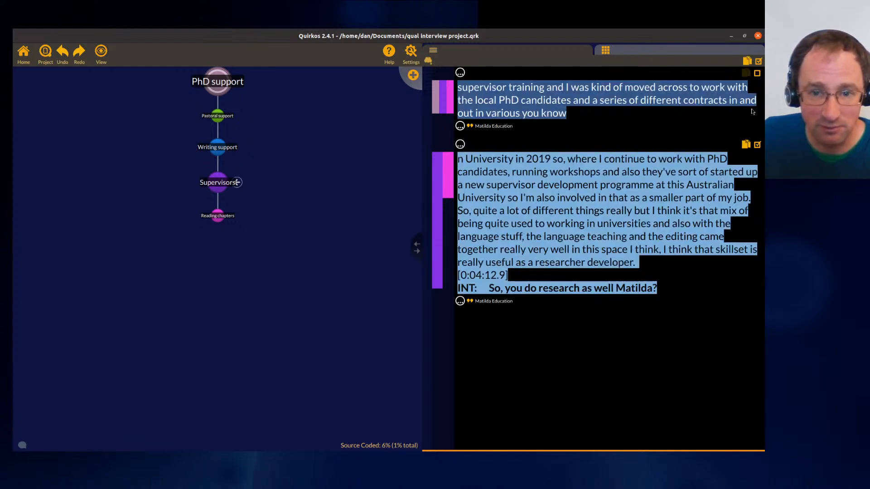
click(758, 74)
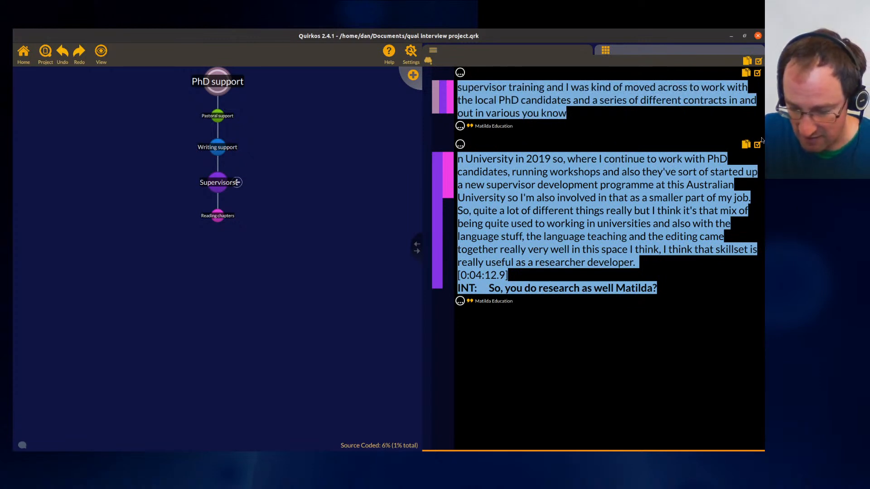
- Switch to a blank LibreOffice Writer document and paste the copied quotes
key(super)
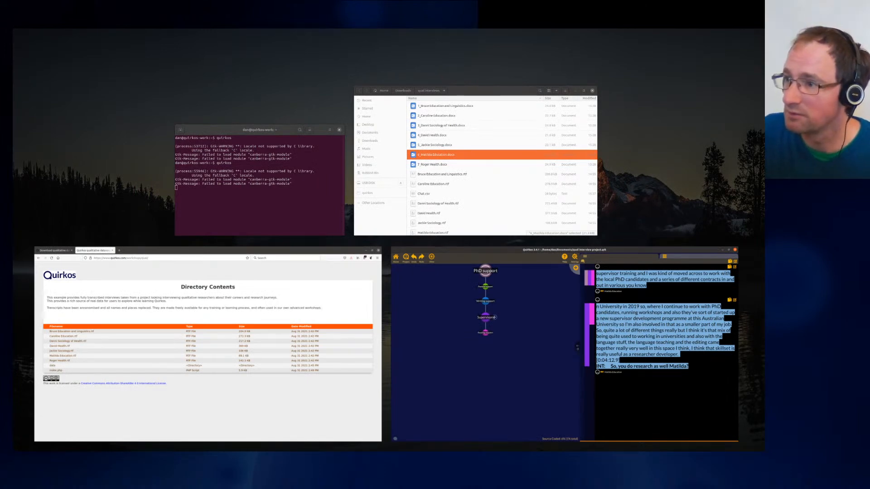
click(494, 317)
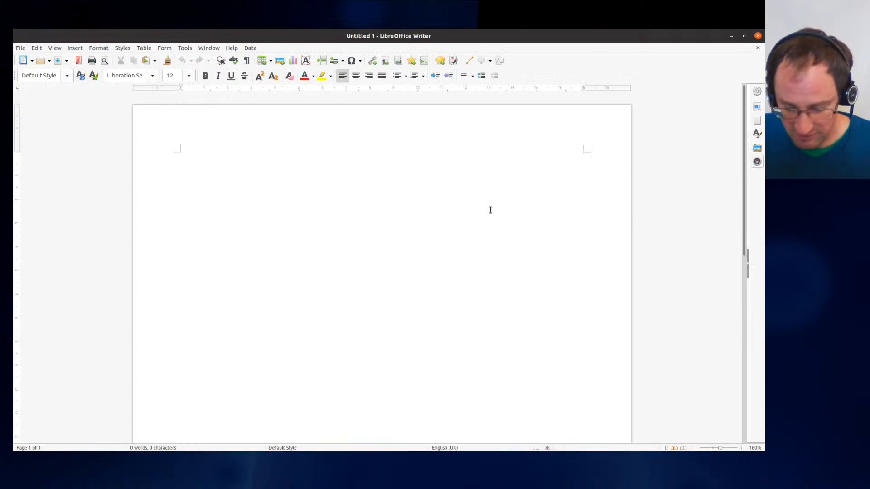
key(ctrl+v)
- Reposition the Writer window and select the pasted '-- Matilda Education --' source label
drag(351, 37, 307, 99)
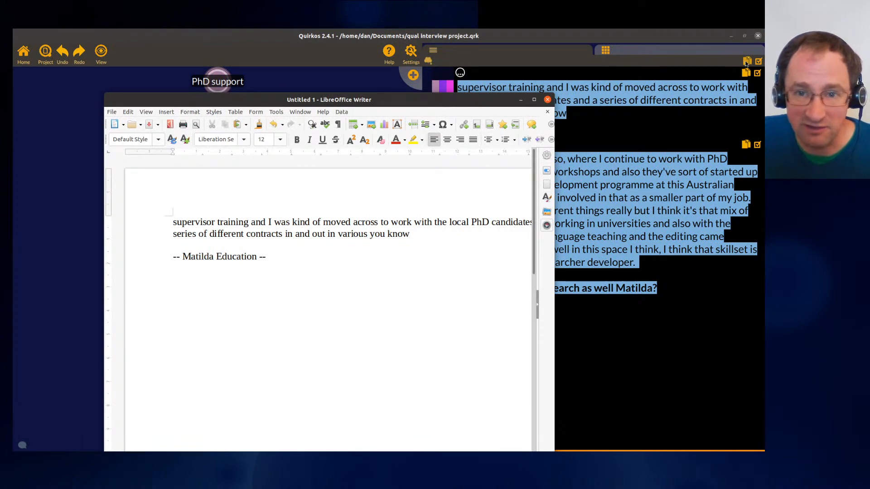
drag(408, 106, 438, 90)
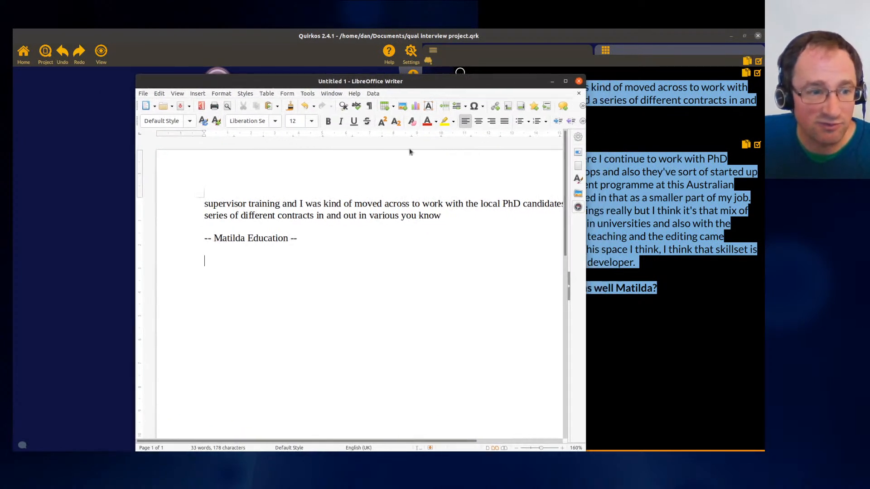
drag(314, 234, 180, 244)
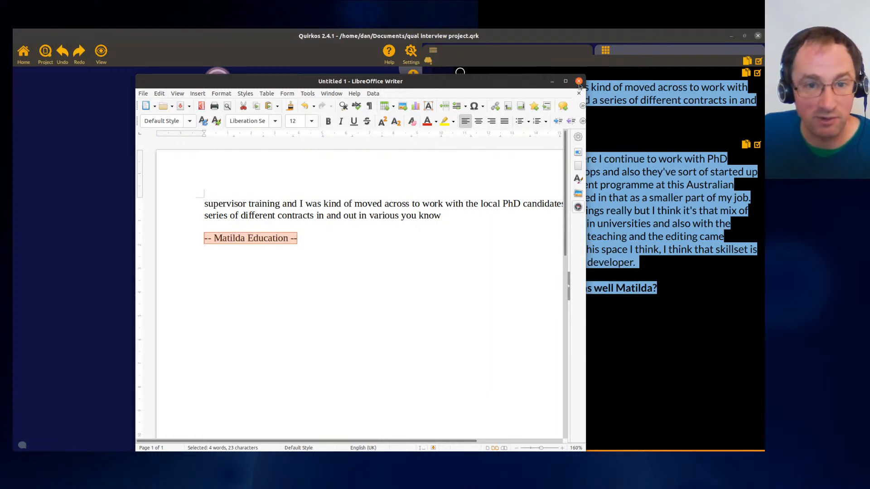
- Close the Writer document without saving and return to Quirkos
drag(520, 84, 541, 204)
click(603, 204)
click(298, 405)
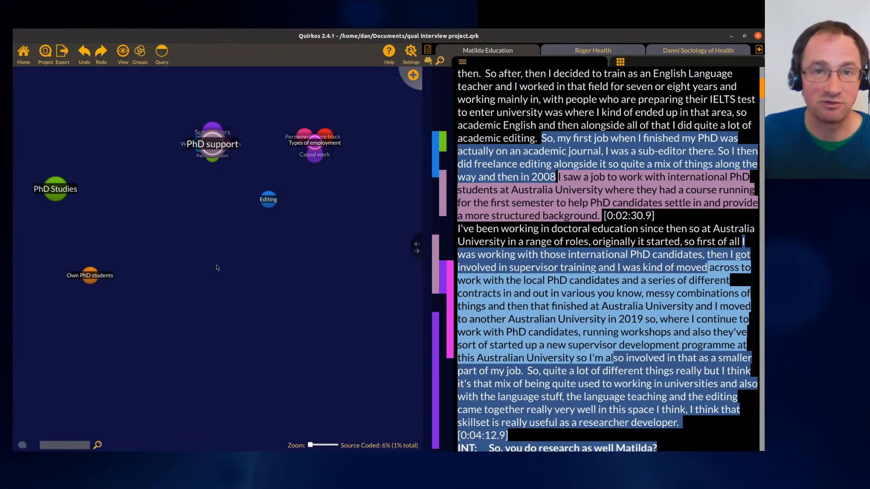
- Create a new quirk titled Key quotes
click(411, 76)
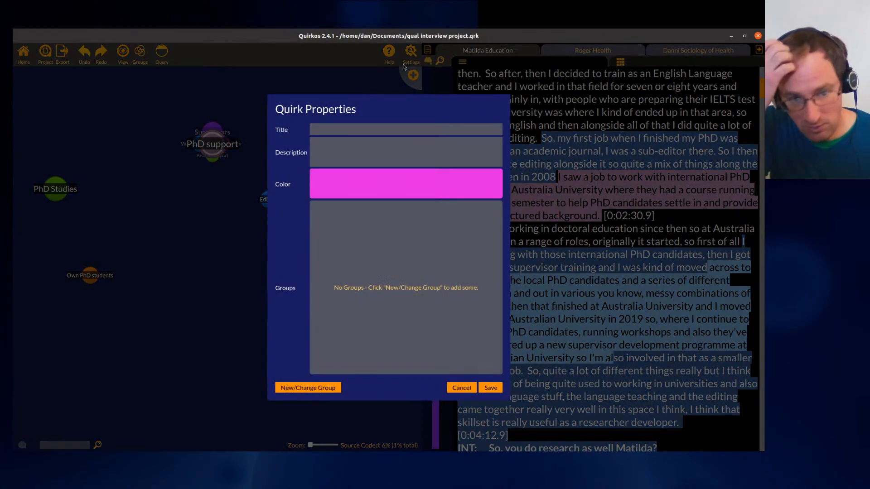
text(Key quo)
key(BackSpace)
key(BackSpace)
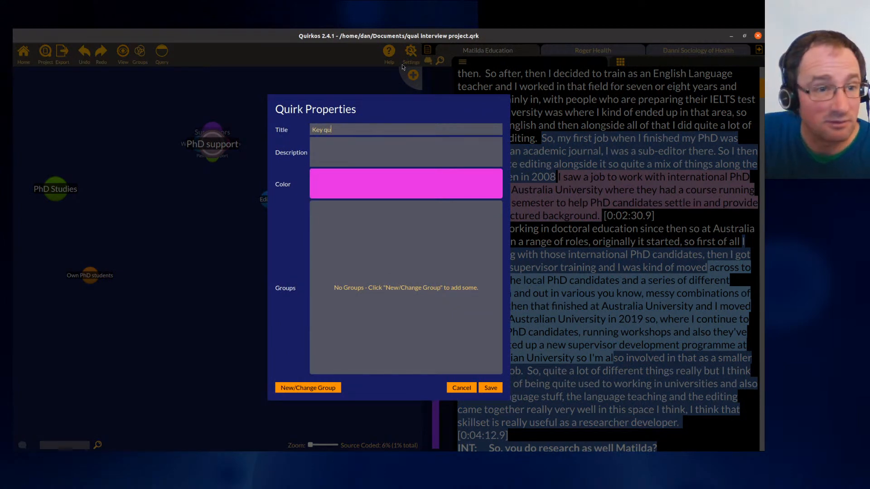
text(uotes)
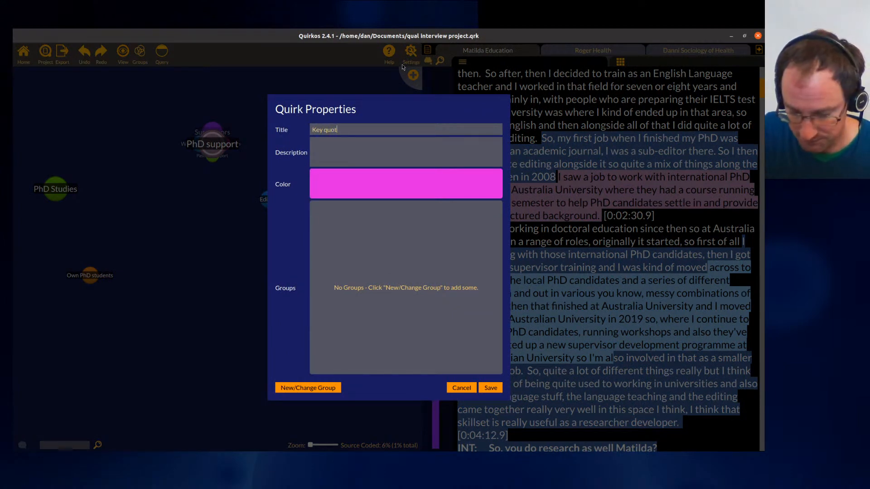
key(Return)
- Code several passages of Matilda's transcript to Key quotes and move its bubble lower left
drag(281, 270, 212, 311)
drag(510, 281, 209, 312)
scroll(530, 282, down, 2)
drag(517, 353, 213, 312)
scroll(534, 407, down, 2)
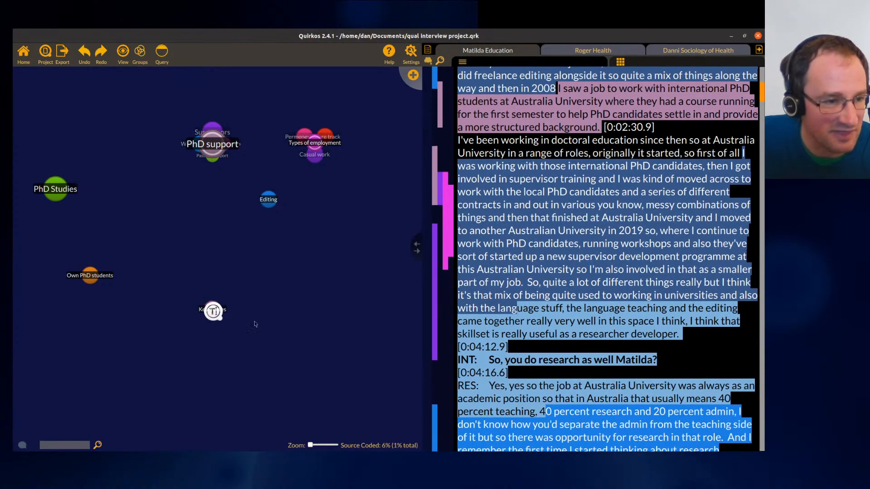
drag(761, 94, 761, 177)
drag(599, 104, 628, 195)
drag(614, 136, 227, 320)
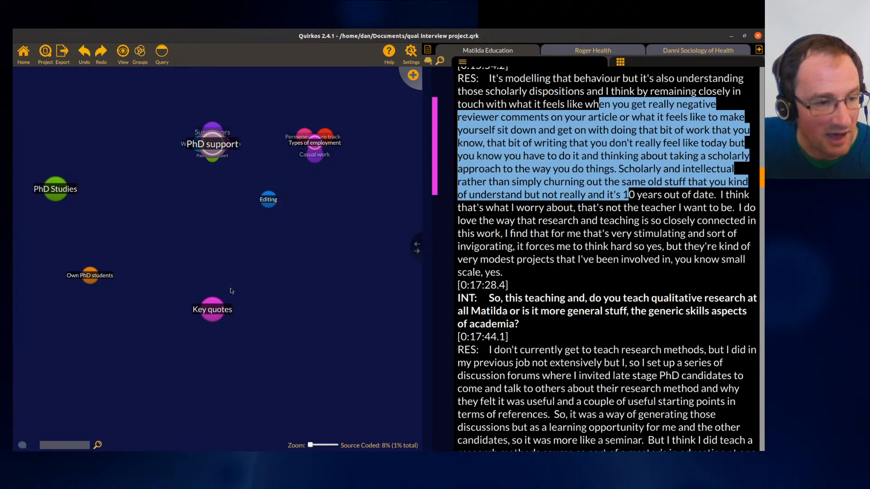
drag(210, 313, 174, 329)
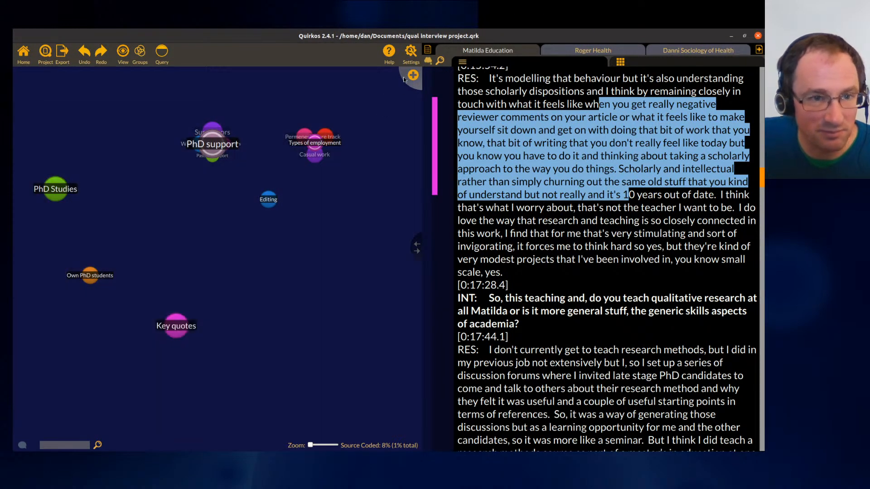
- Create a new quirk titled Things I don't understand!
click(404, 77)
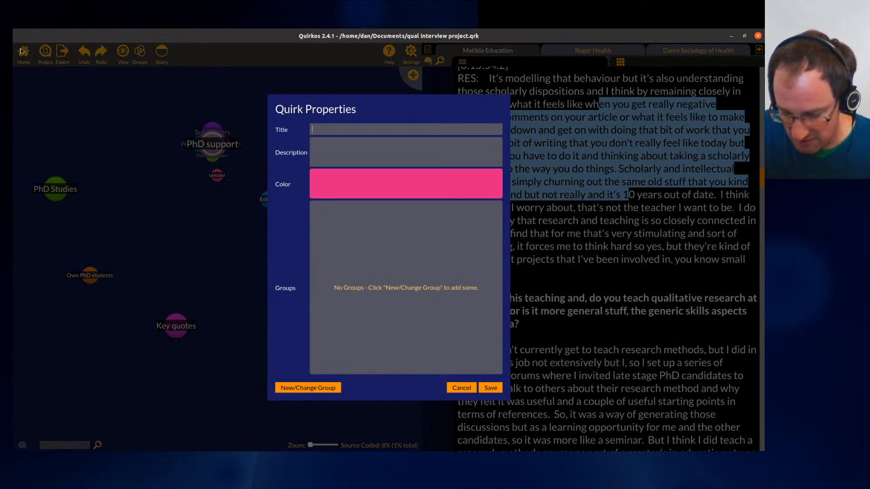
text(Things I)
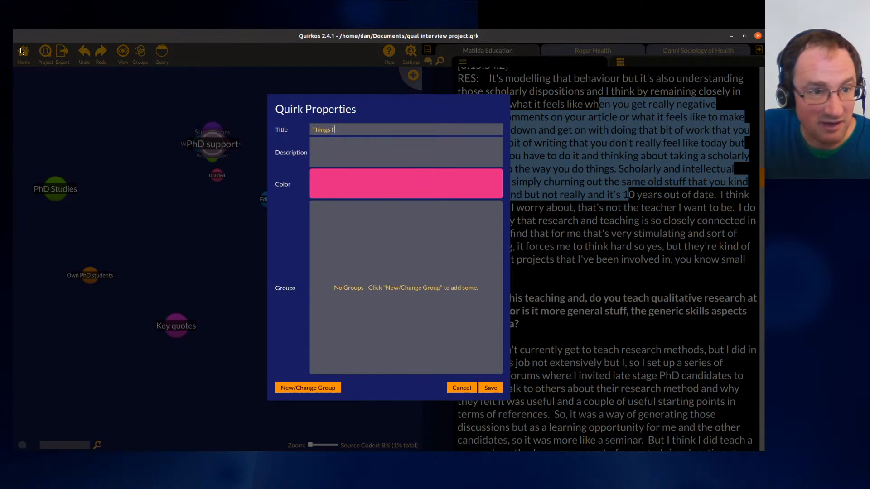
text( don't understand!)
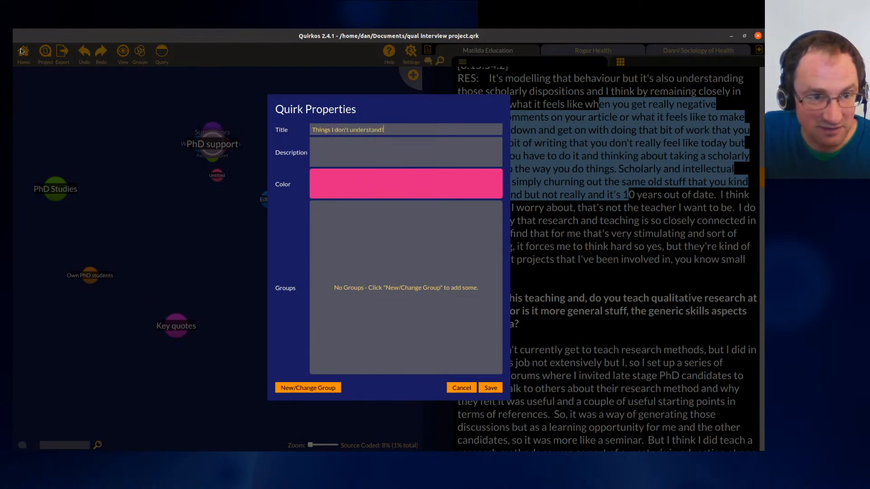
click(490, 388)
- Code the passage about research and teaching being closely connected to Things I don't understand!
drag(526, 222, 559, 271)
drag(576, 231, 350, 327)
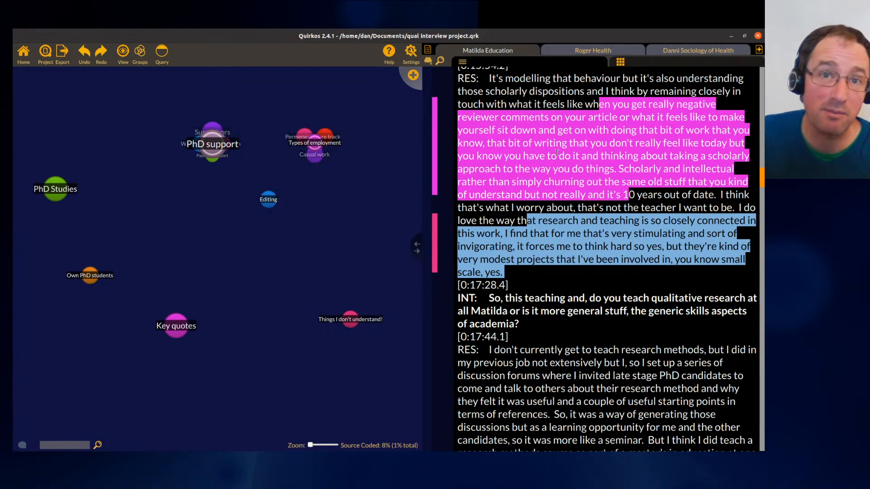
- Add a memo reading 'modelling sounds quite quant' beside the passage beginning 'It's modelling that behaviour'
click(428, 61)
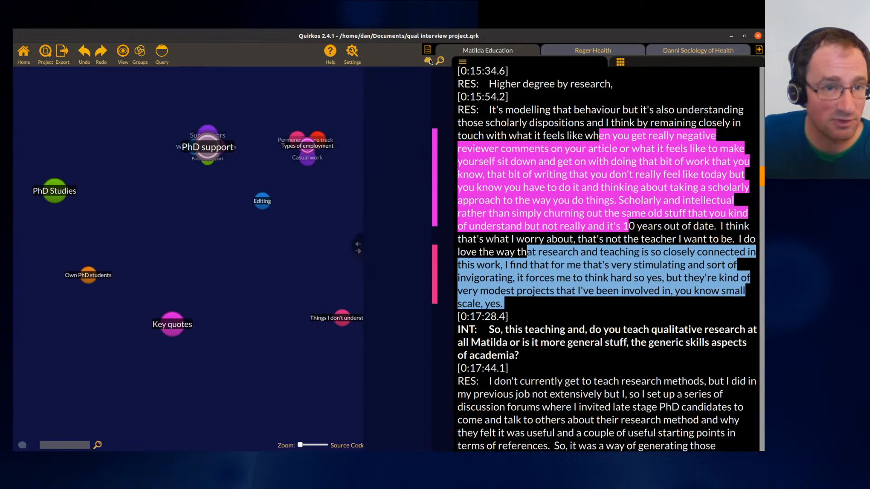
click(568, 218)
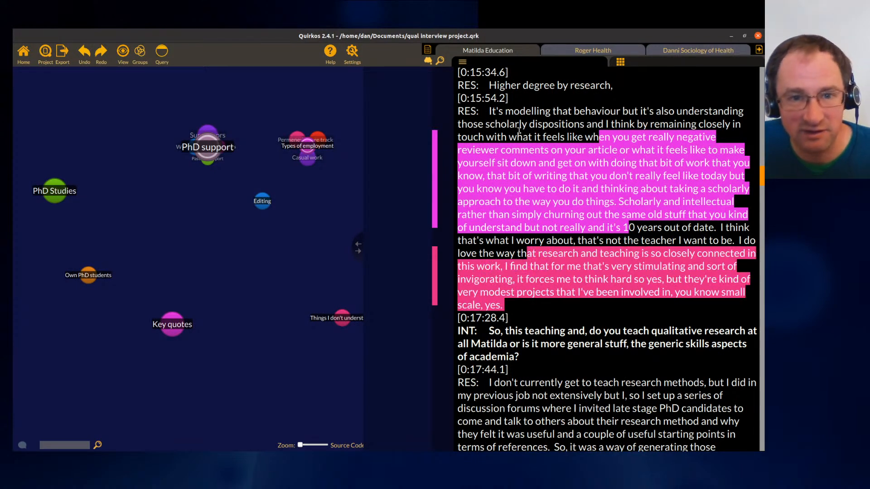
drag(488, 111, 263, 203)
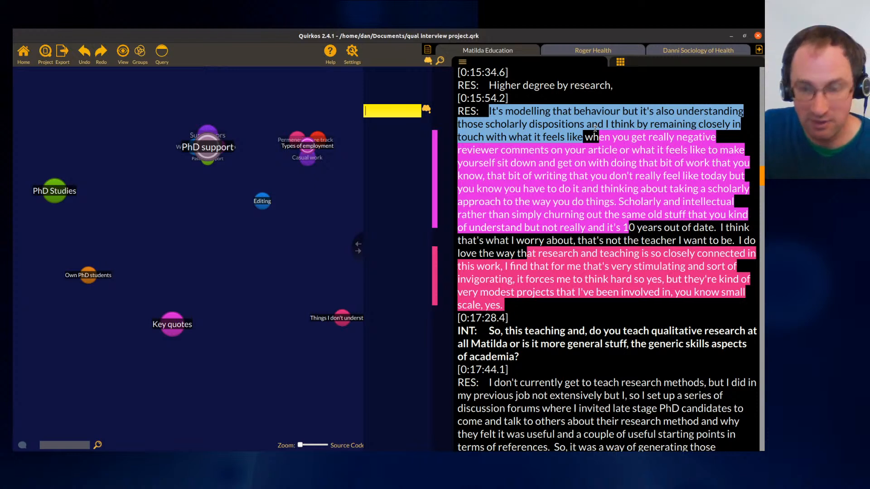
text(model)
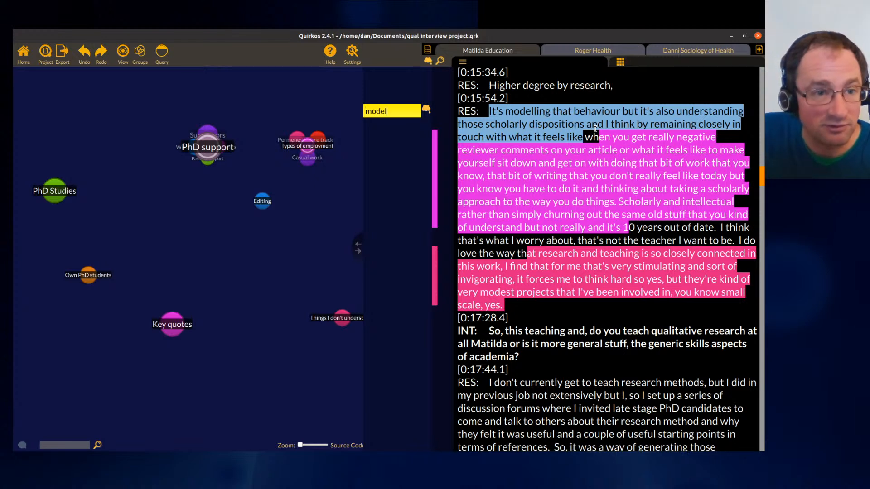
text(ling sounds quan)
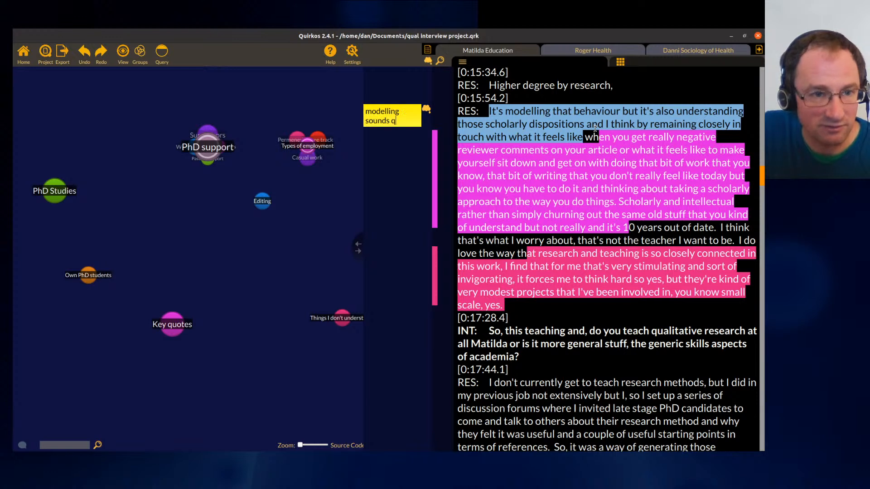
key(BackSpace)
key(BackSpace)
text(ite quant)
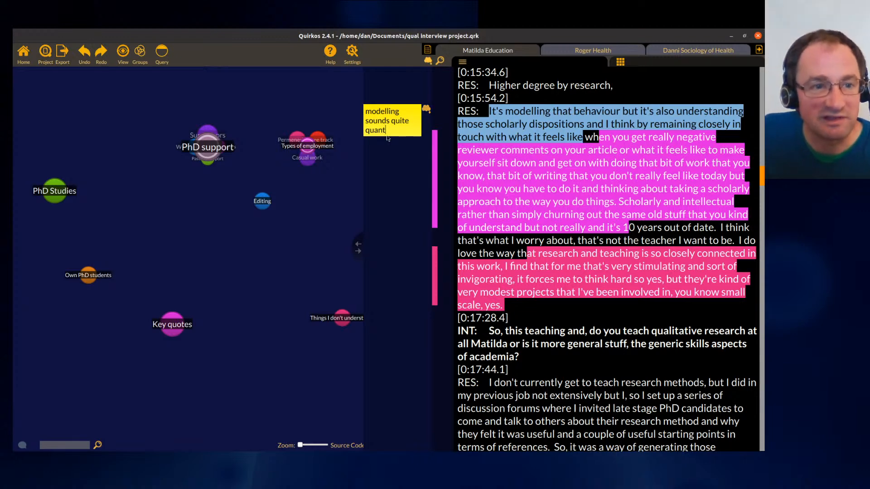
click(604, 145)
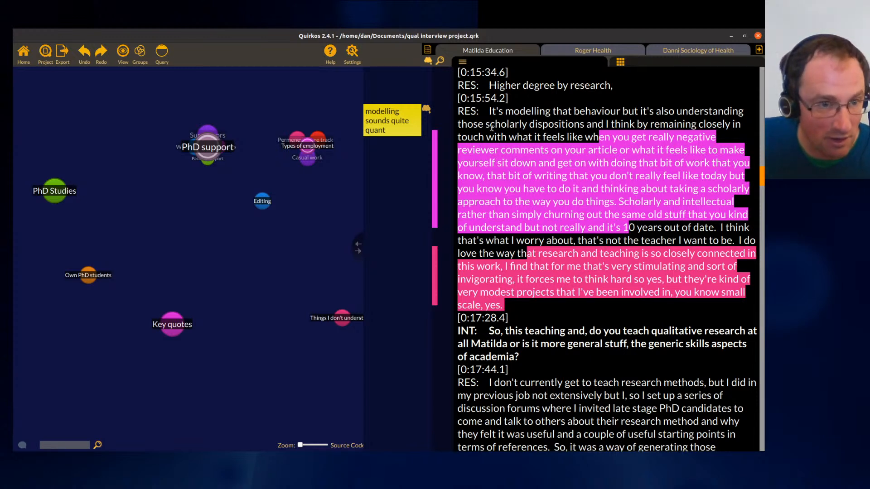
- Open the project chat panel and send the message 'Im just starting out today'
click(22, 445)
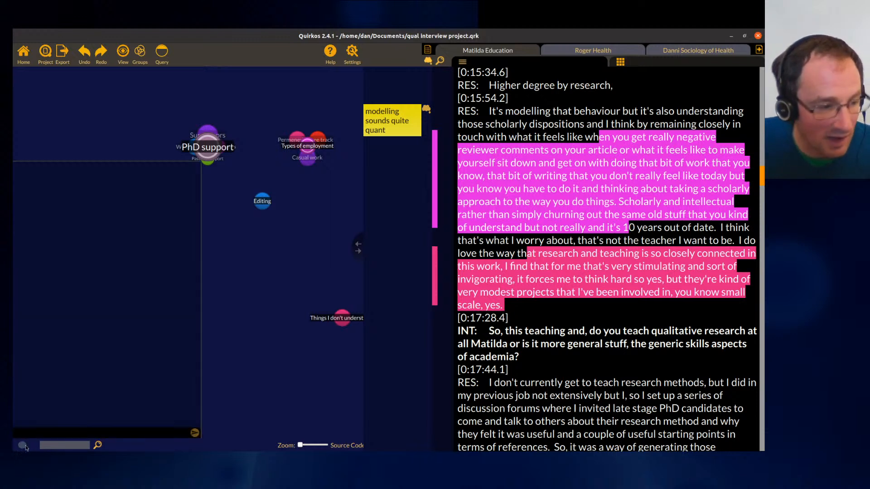
click(21, 445)
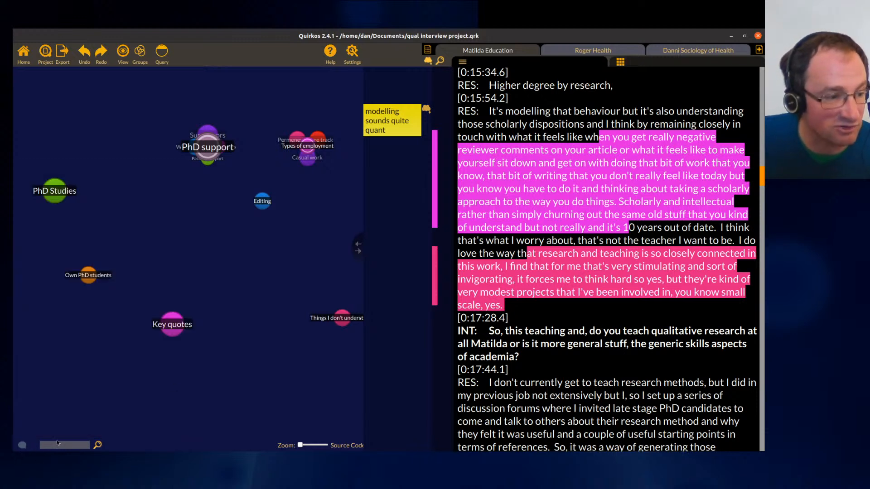
click(23, 445)
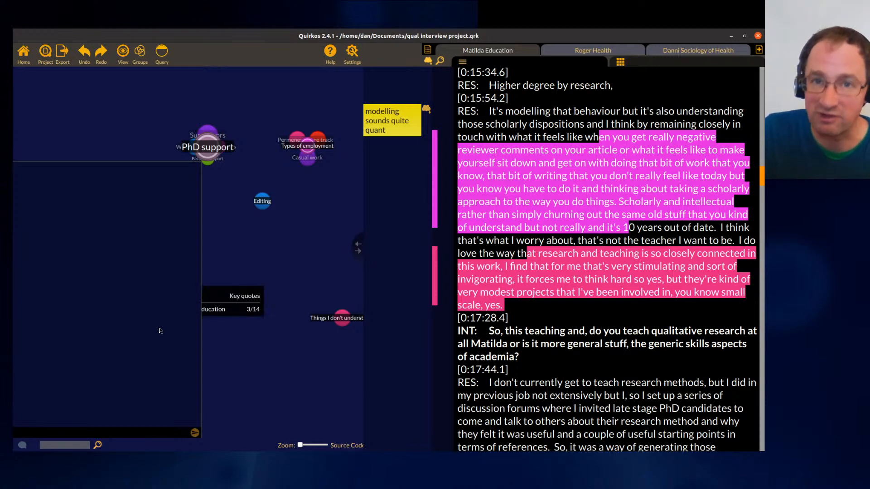
text(just starting out toda)
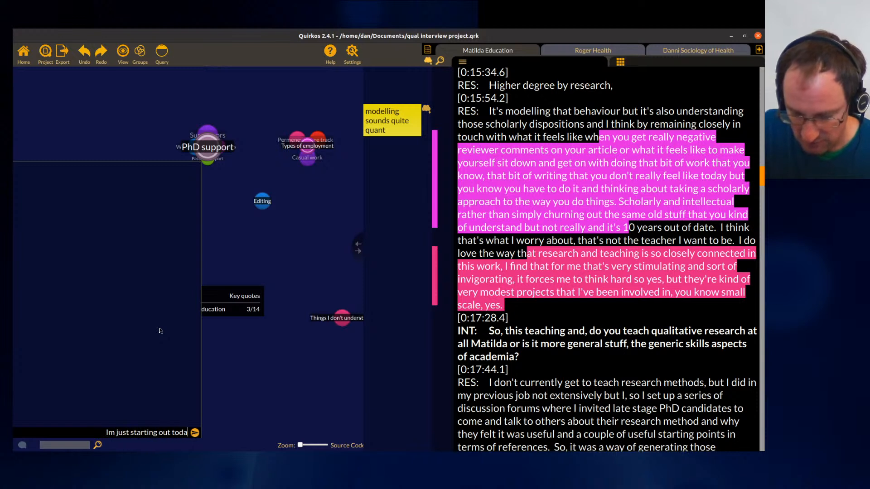
text(y)
key(Return)
- Send the chat message 'Already created a lot of themes about PhDs - not sure they are all correctly named!'
text(Already)
text( rec)
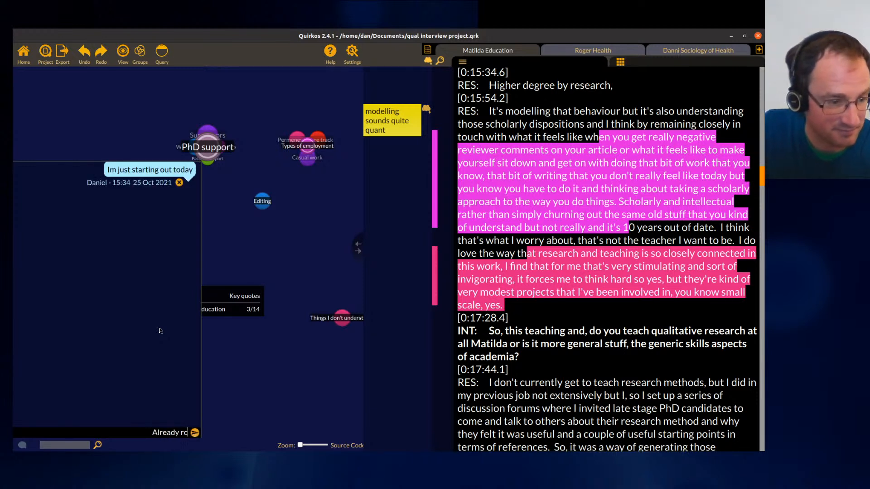
text(reated a lot)
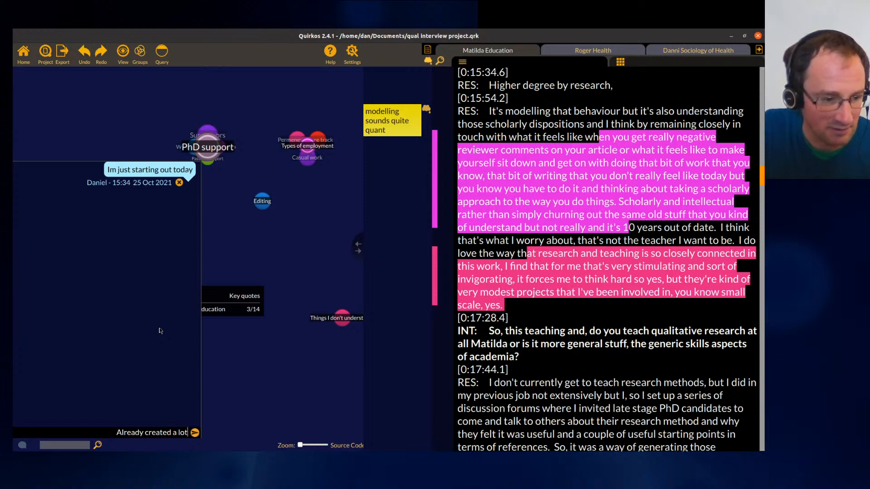
text( of themes about )
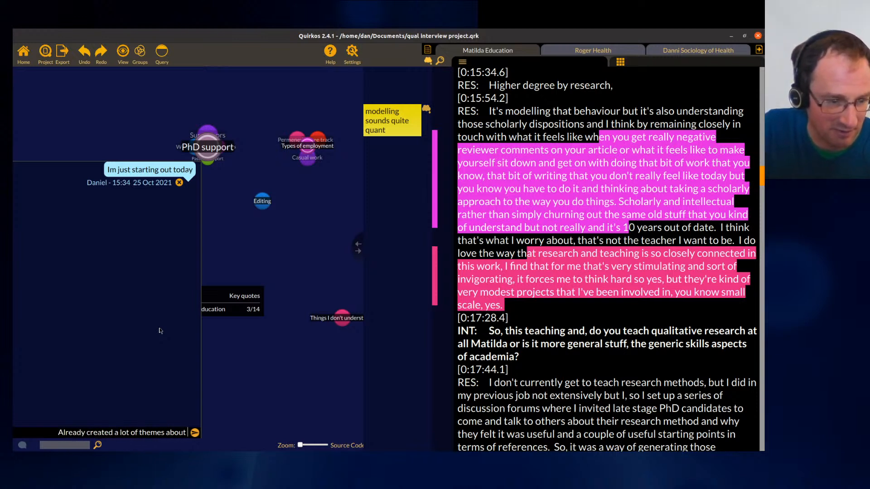
text(PH)
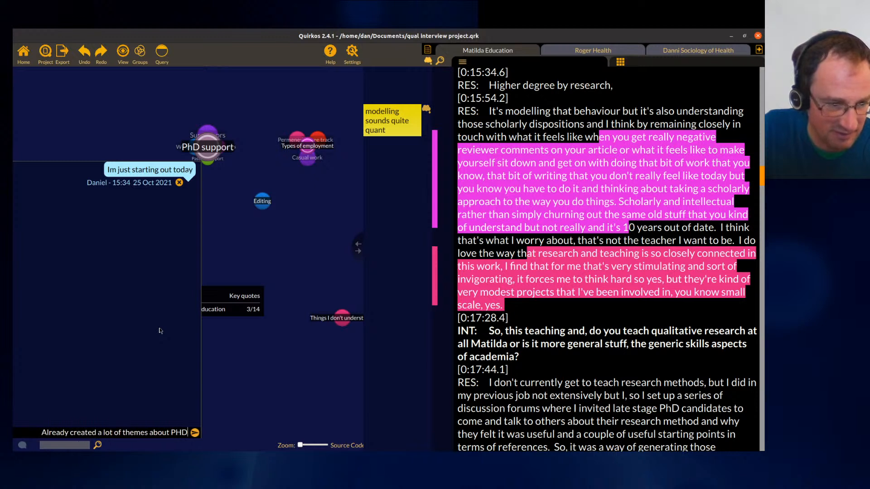
key(BackSpace)
text(hDs )
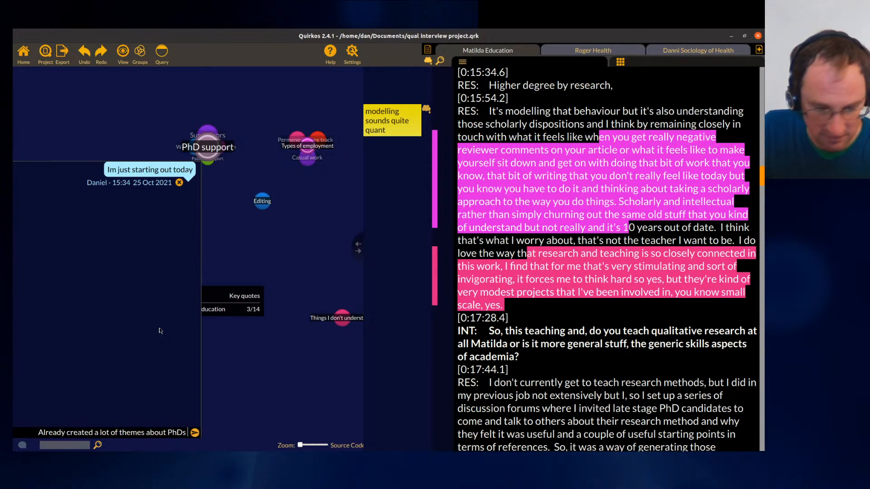
text(- not sure they are all)
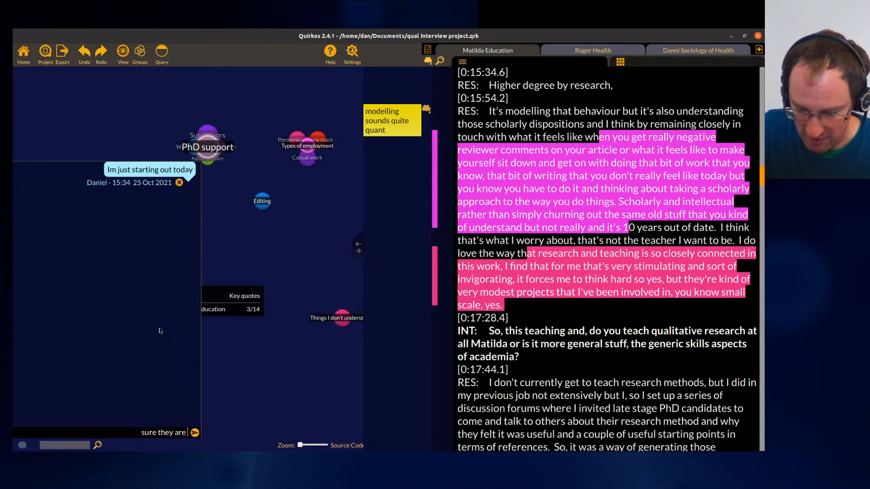
text( c)
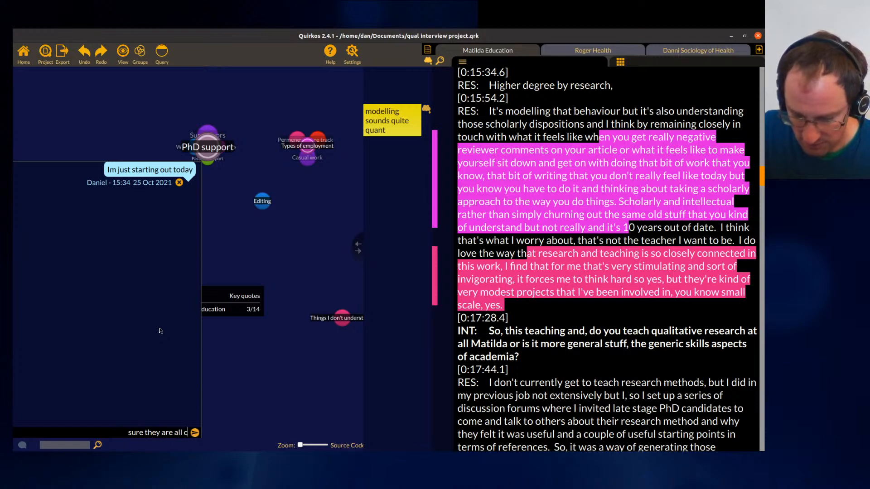
text(orrectly named!)
key(Return)
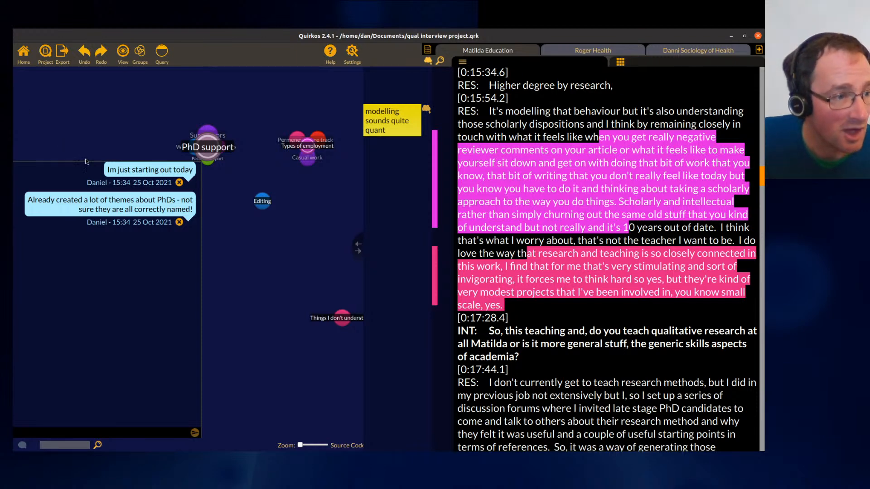
- Shrink the chat panel and move the Own PhD students quirk up beside PhD support on the canvas
drag(88, 162, 89, 303)
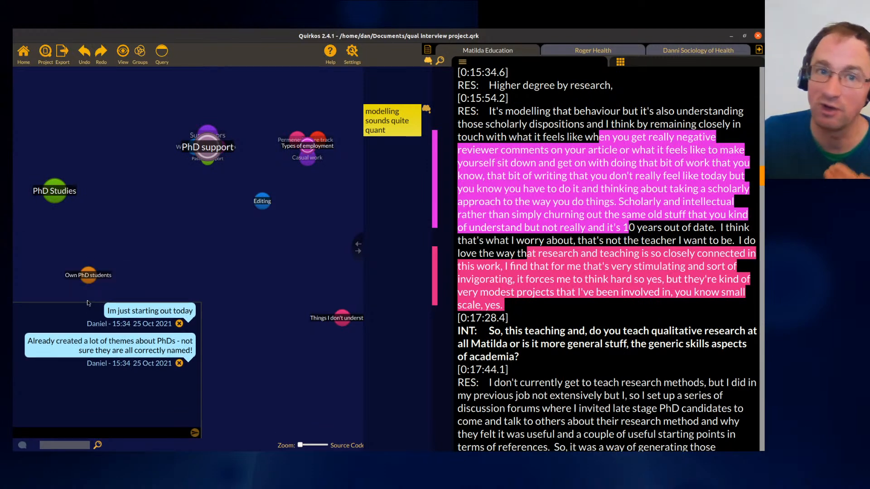
mouse_move(204, 148)
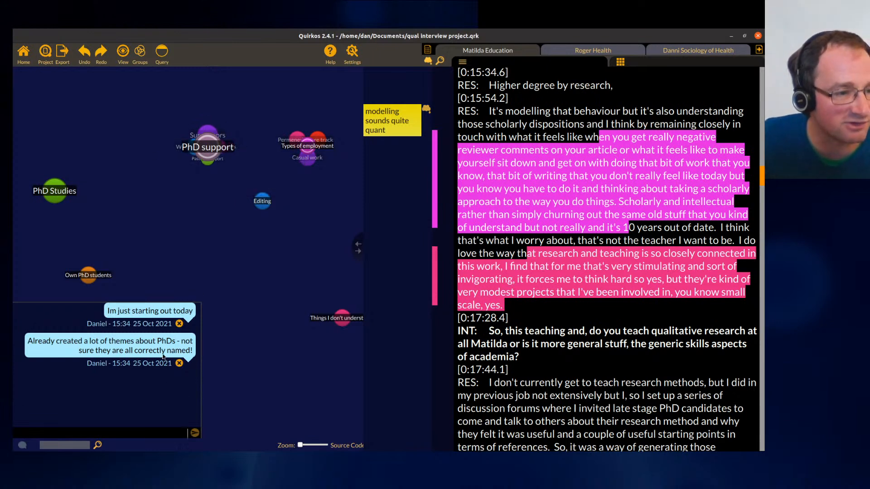
drag(89, 275, 121, 158)
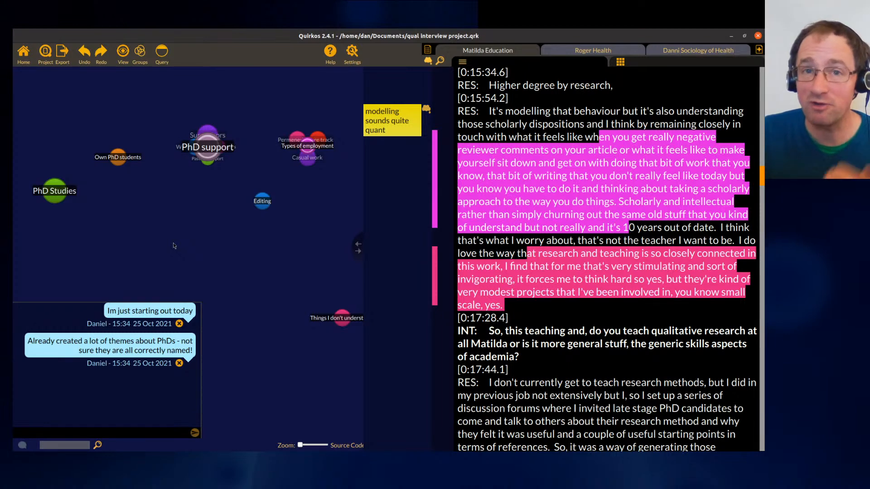
- Add a Comments property to the Matilda Education source with the value 'This was a very good interview, but lots of complext themes to unwrap!'
click(402, 121)
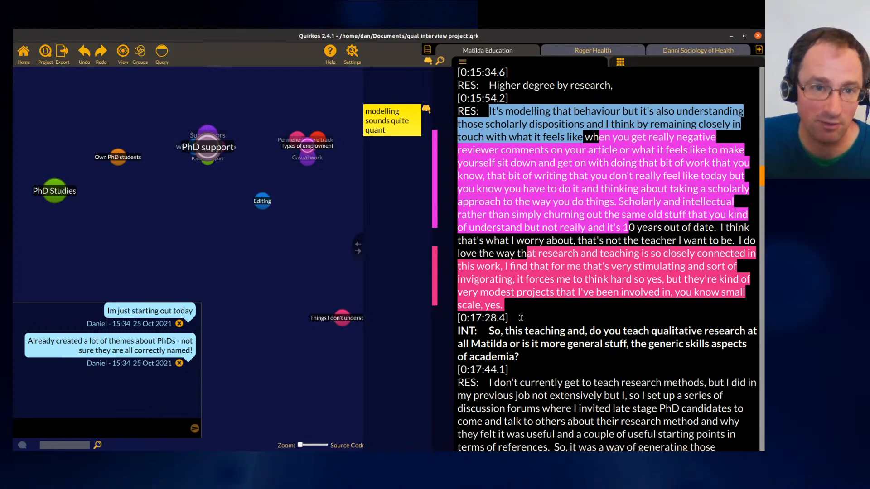
click(576, 268)
click(634, 66)
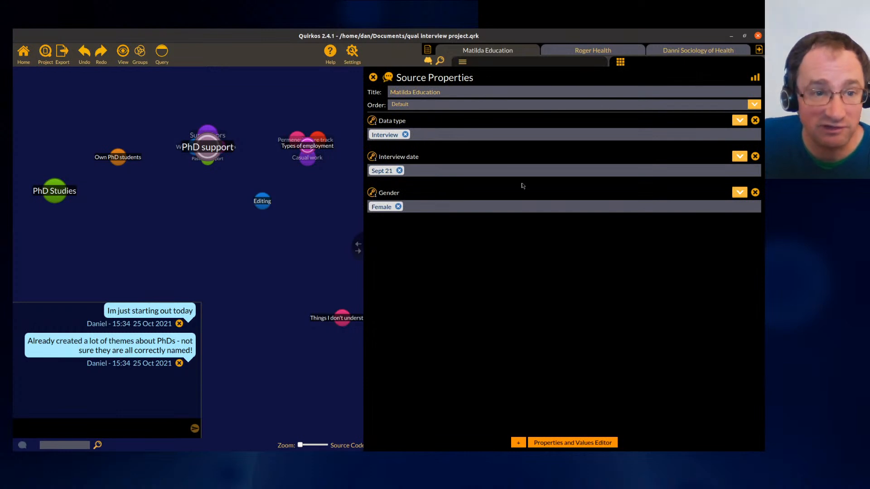
click(518, 443)
text(Com)
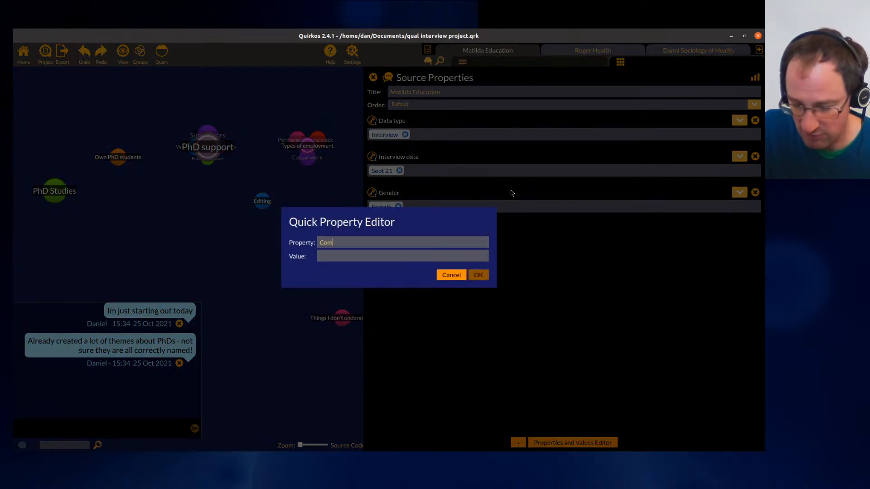
text(ments)
key(Tab)
text(This )
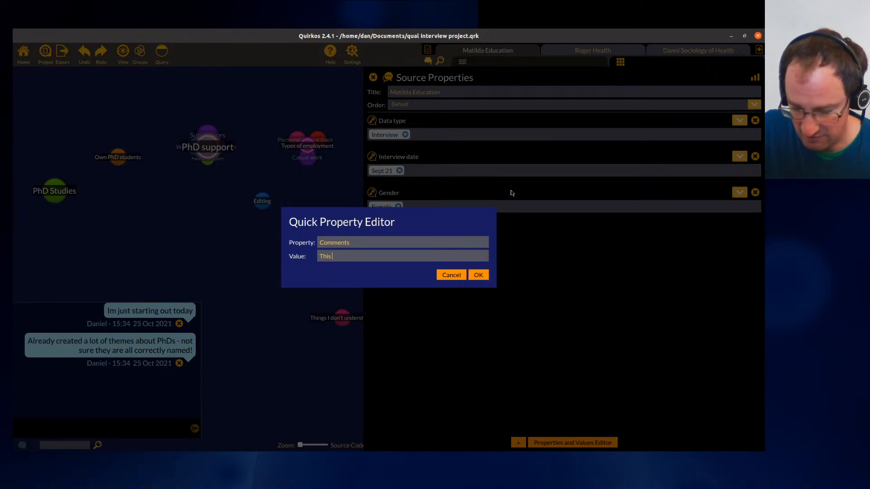
text(was a very good )
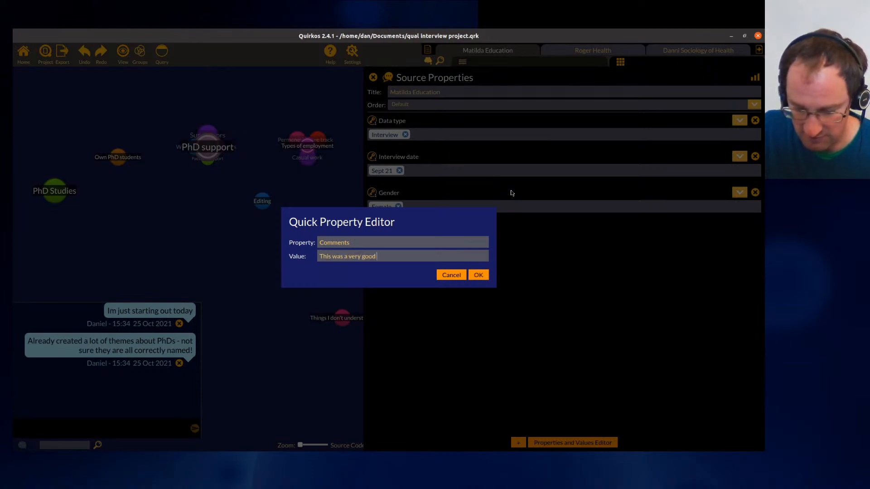
text(interview, but lot)
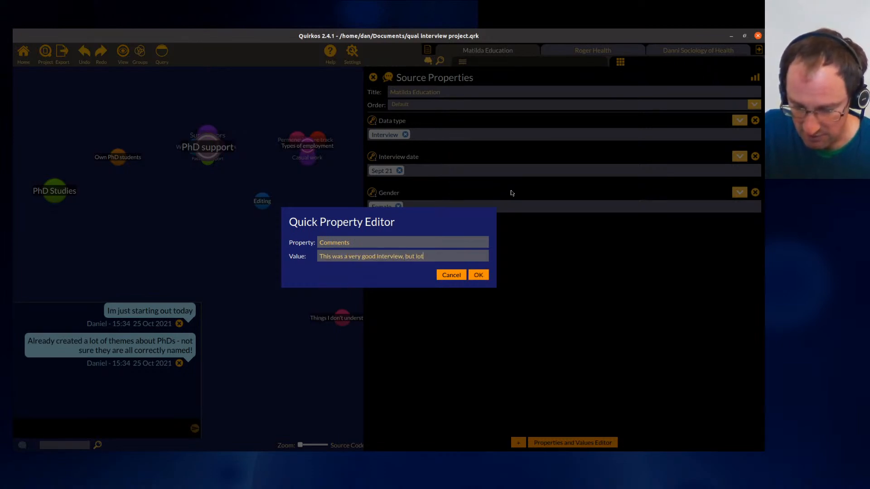
text(s of complext them)
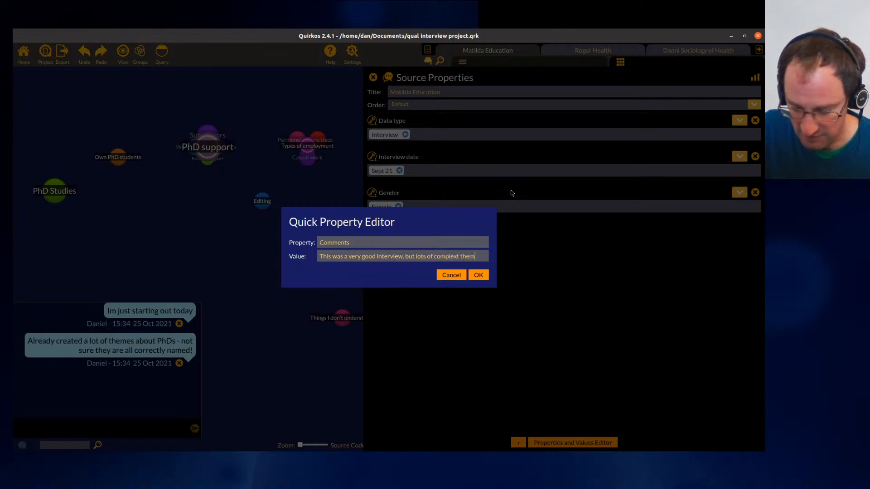
text(es to unwrap!)
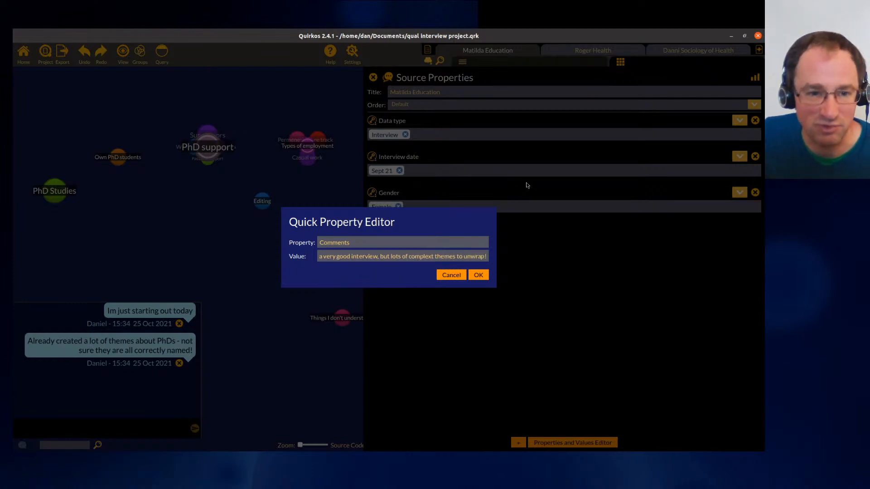
click(479, 276)
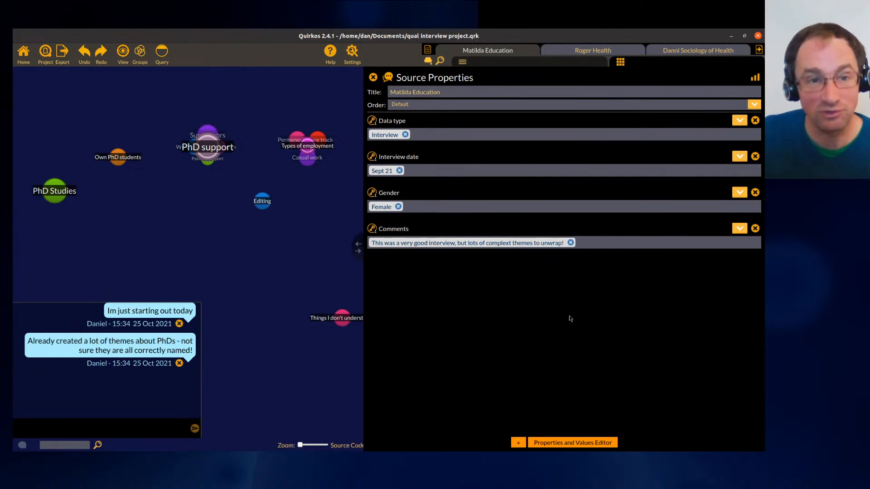
drag(359, 246, 453, 245)
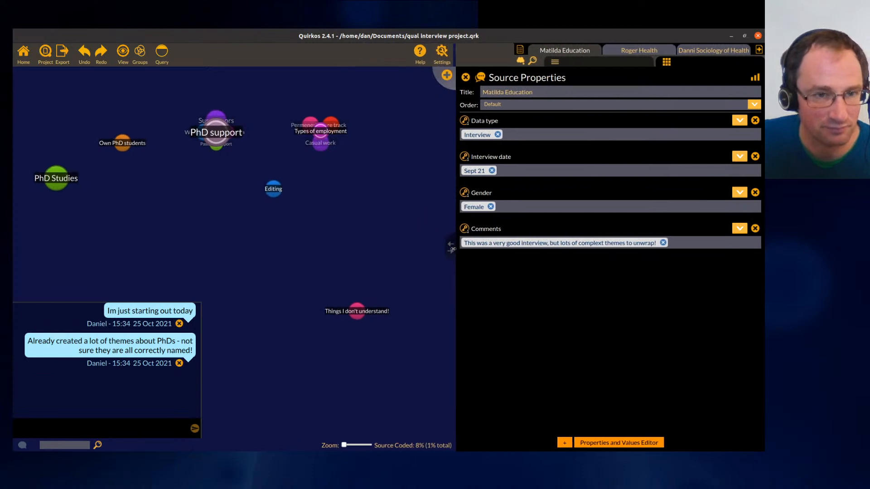
click(467, 78)
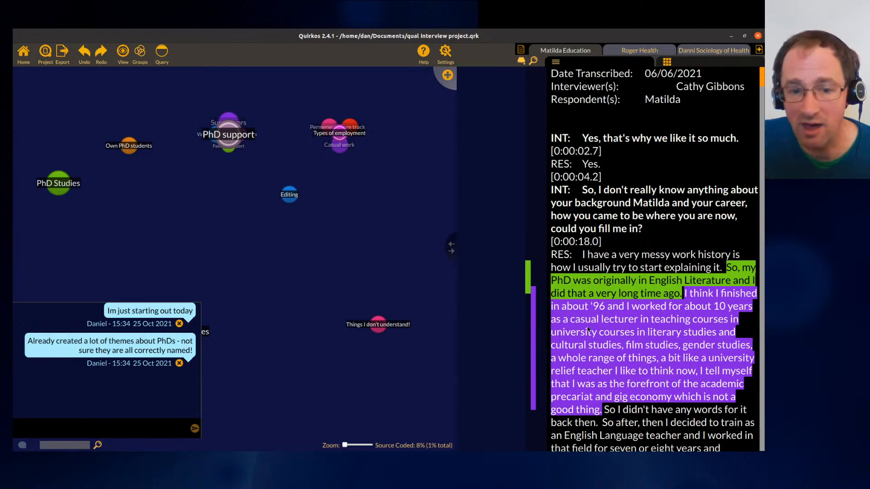
- Briefly reopen the source properties and the search results panel for phd, then return to the transcript
click(679, 63)
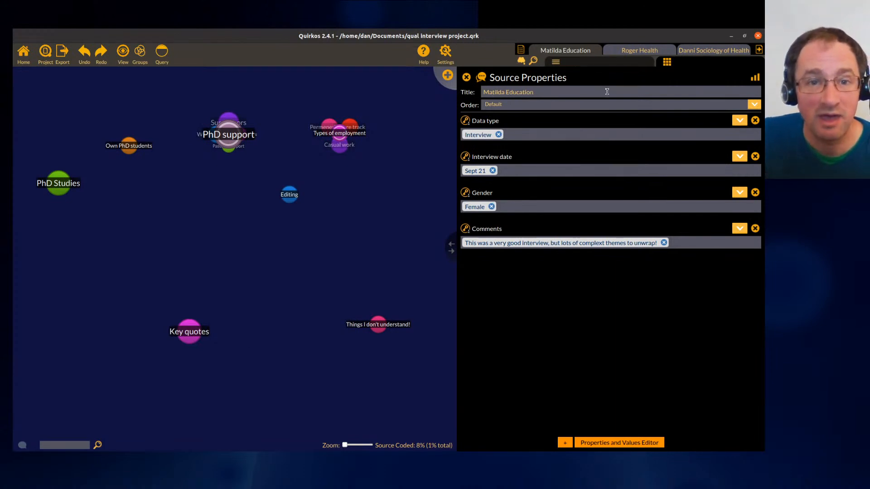
click(606, 60)
click(537, 60)
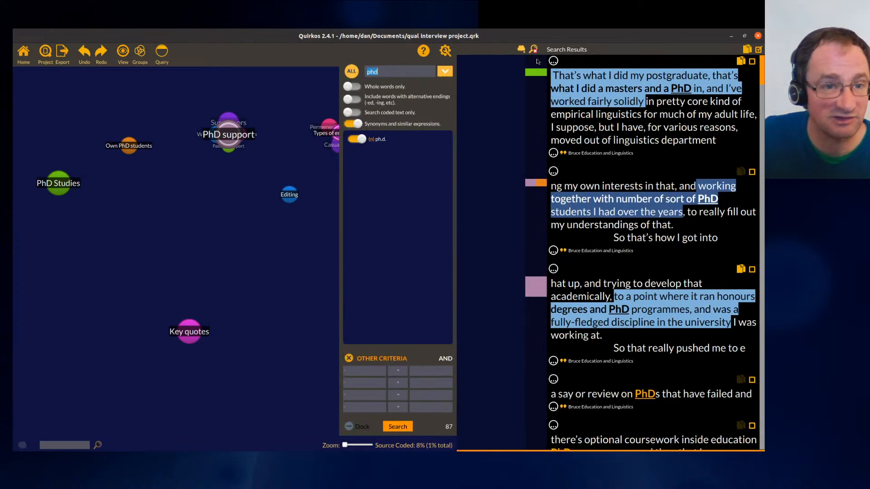
click(533, 50)
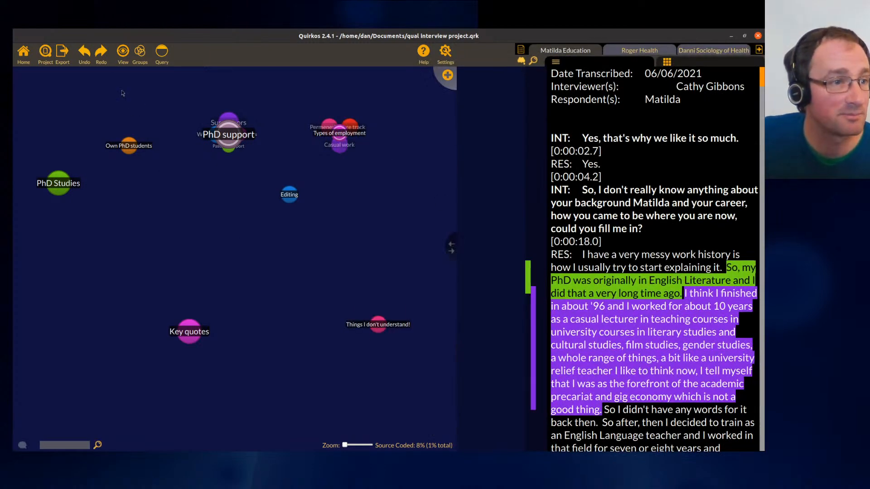
- Review the export options and preview the quirks as a hierarchical list and an alphabetical list
click(62, 55)
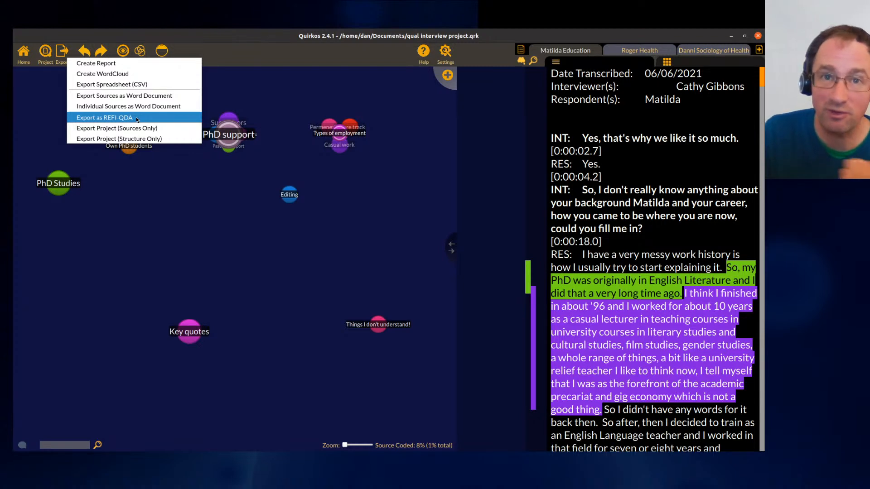
click(229, 244)
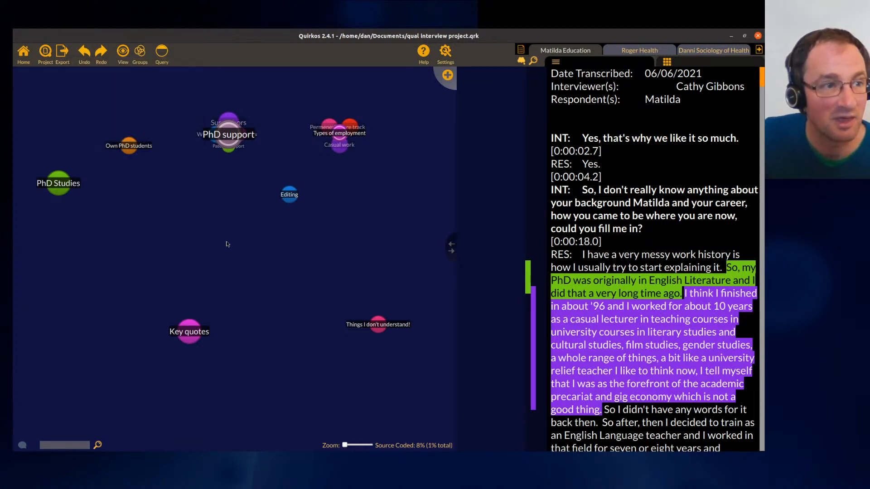
click(123, 53)
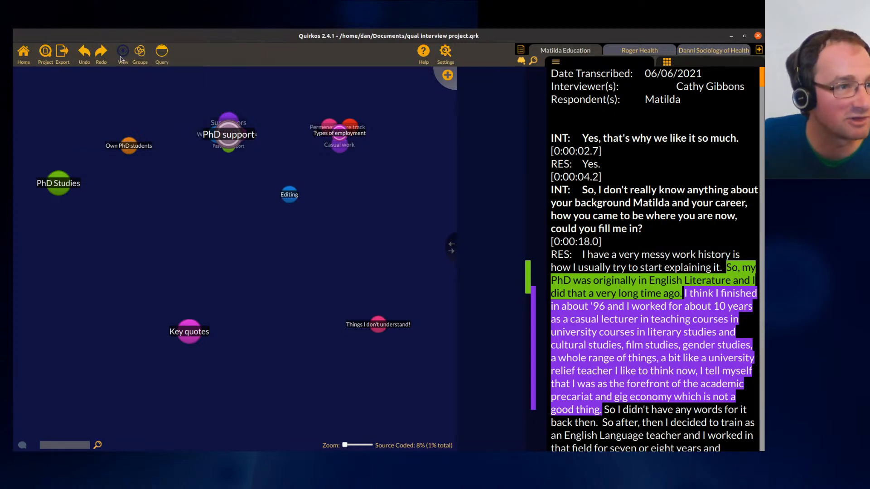
click(145, 150)
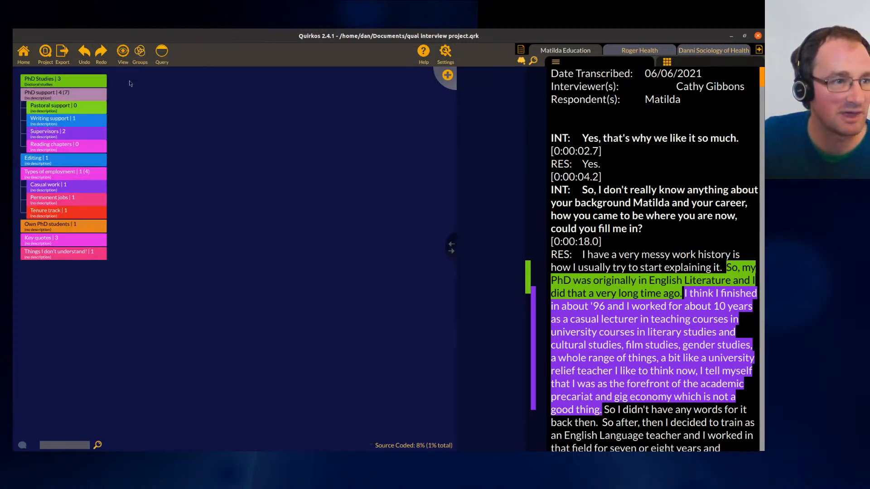
click(123, 52)
click(135, 71)
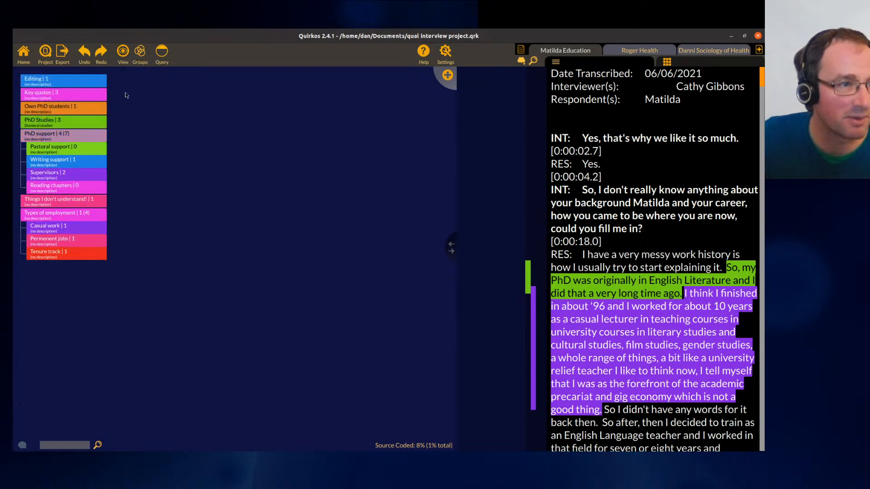
- Return to the bubble canvas with the quirks rearranged into a spread-out layout
click(122, 52)
click(140, 132)
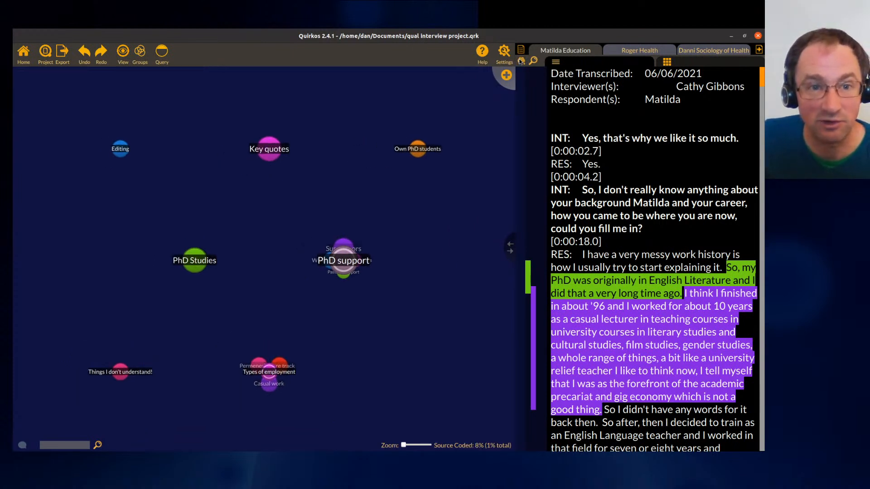
drag(605, 186, 203, 363)
- Code the Matilda passage from 'work history is how I usually try' to 'not a good thing.' to Own PhD students
click(23, 445)
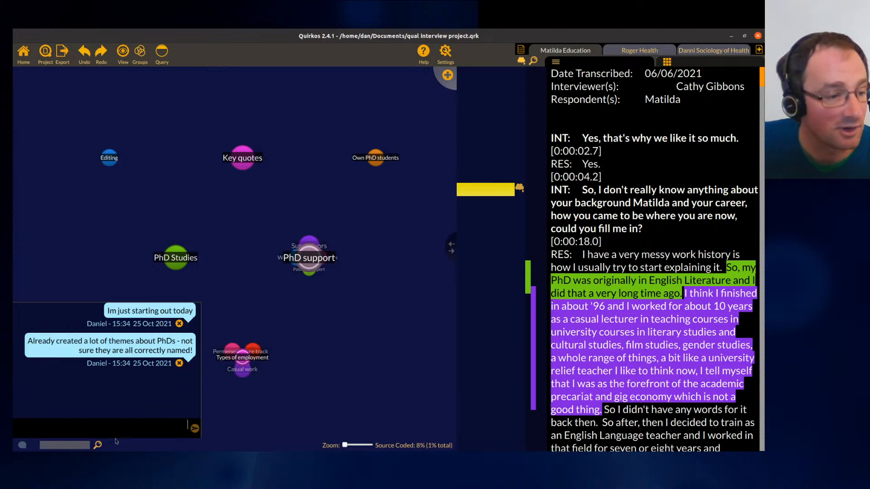
click(22, 446)
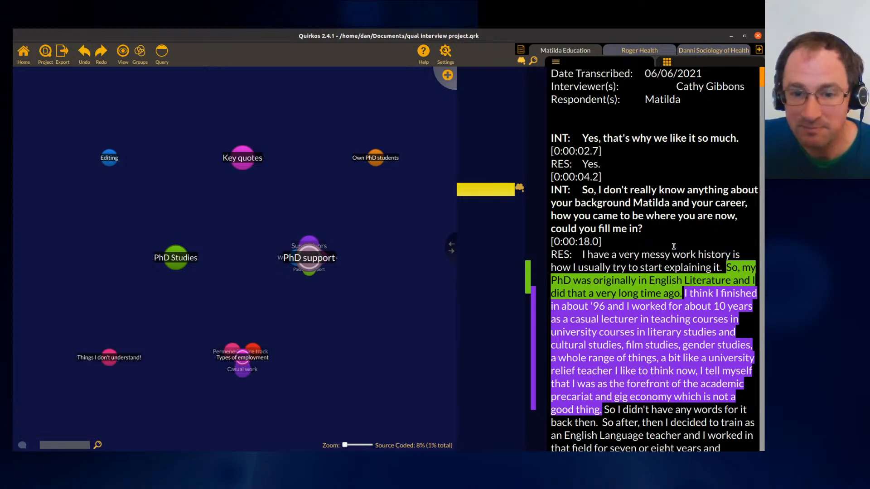
drag(679, 252, 693, 347)
drag(680, 310, 381, 162)
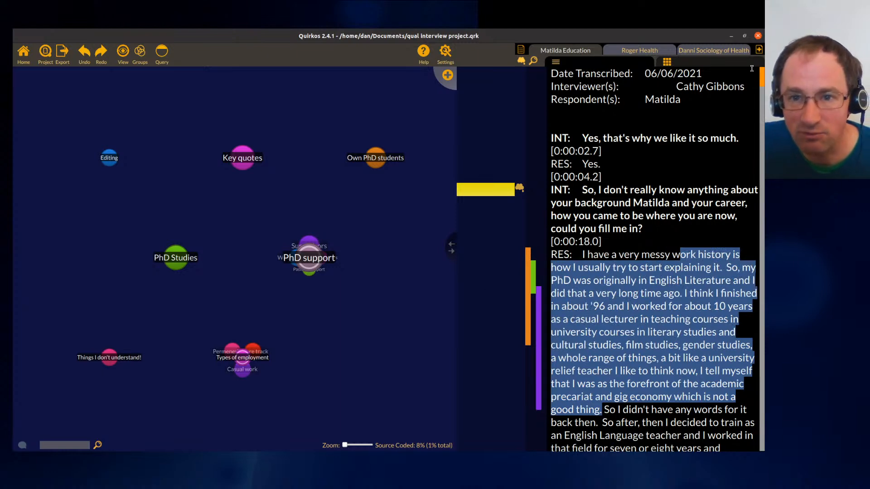
- Open the Roger Health source transcript
click(648, 52)
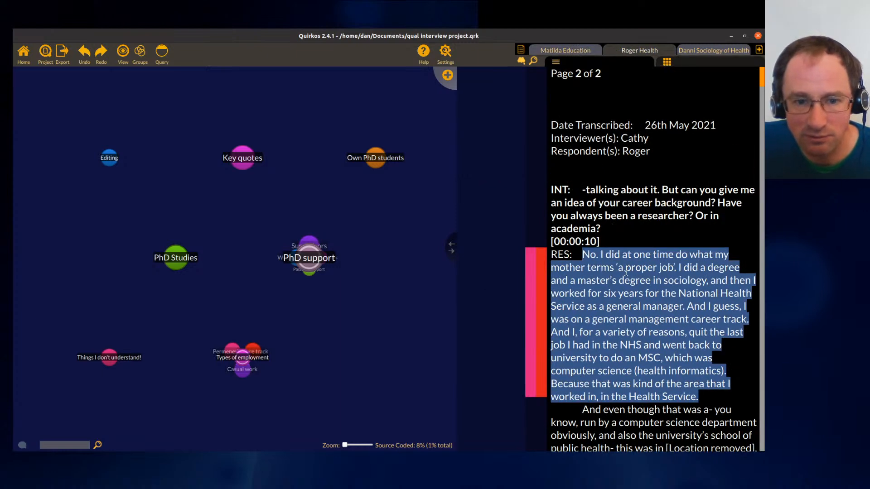
- Show the overlap view for the PhD Studies quirk
mouse_move(540, 315)
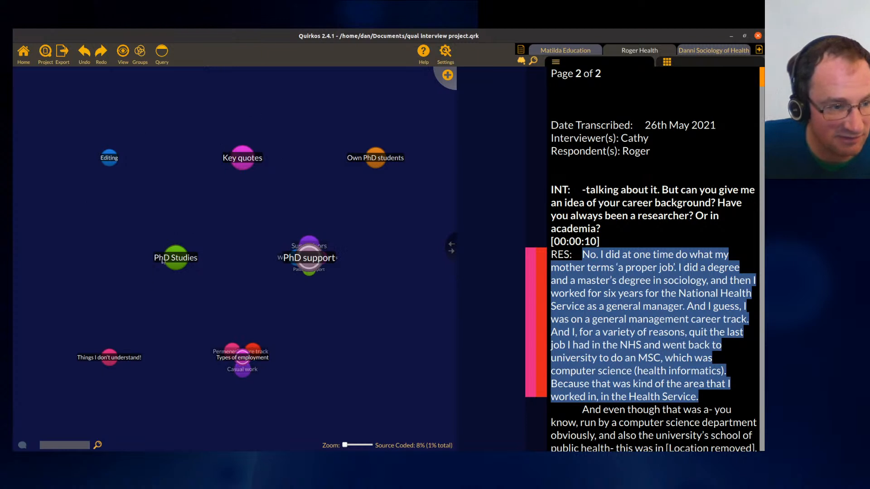
right_click(179, 257)
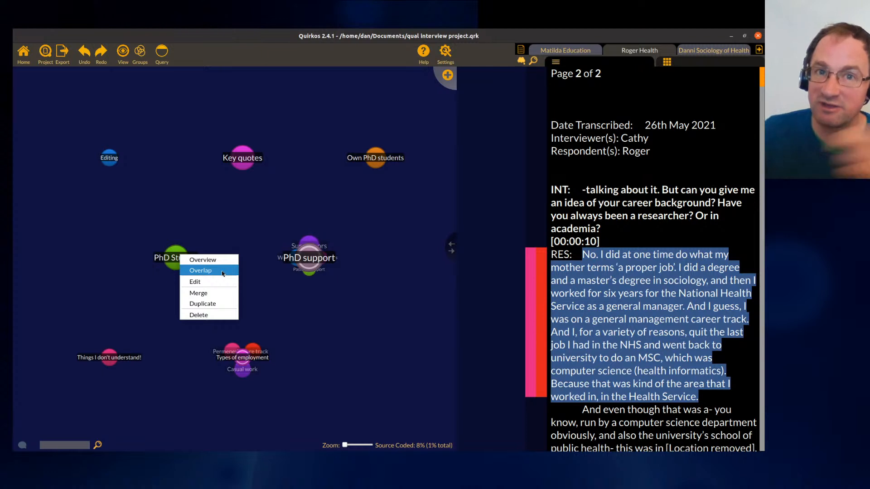
click(223, 271)
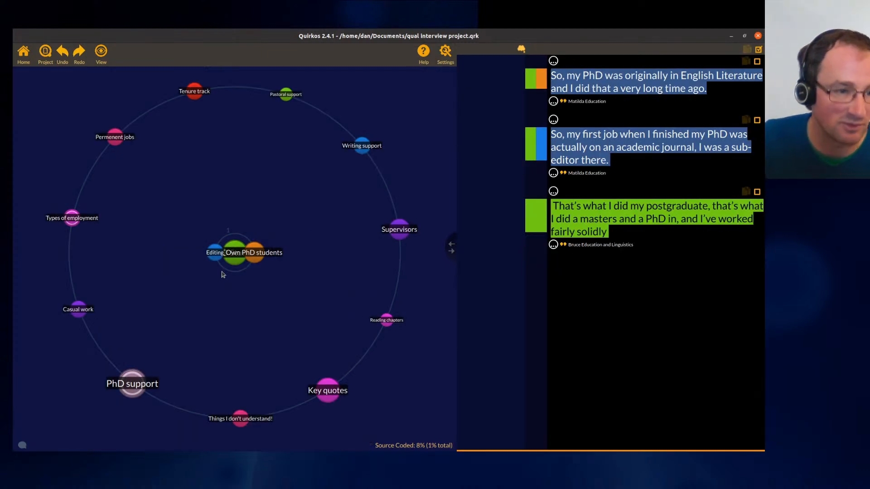
mouse_move(238, 255)
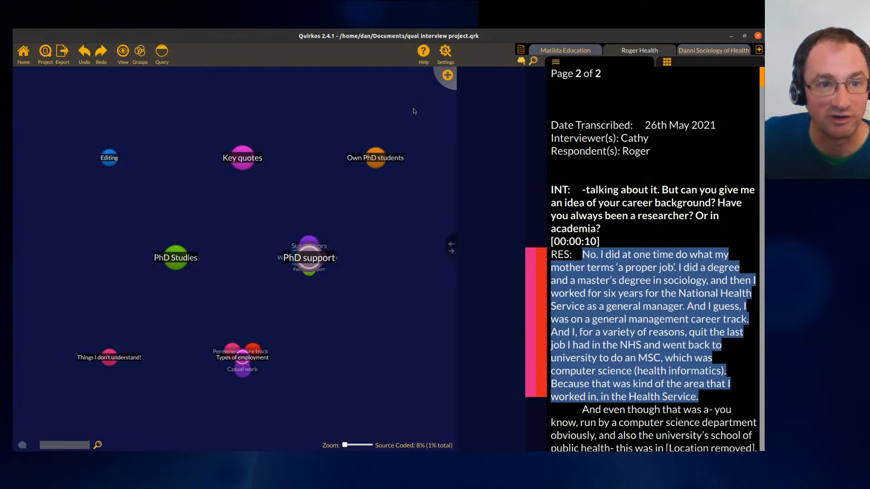
- In the general project preferences, turn on generating overlap views and hierarchy views for reports and save
click(446, 52)
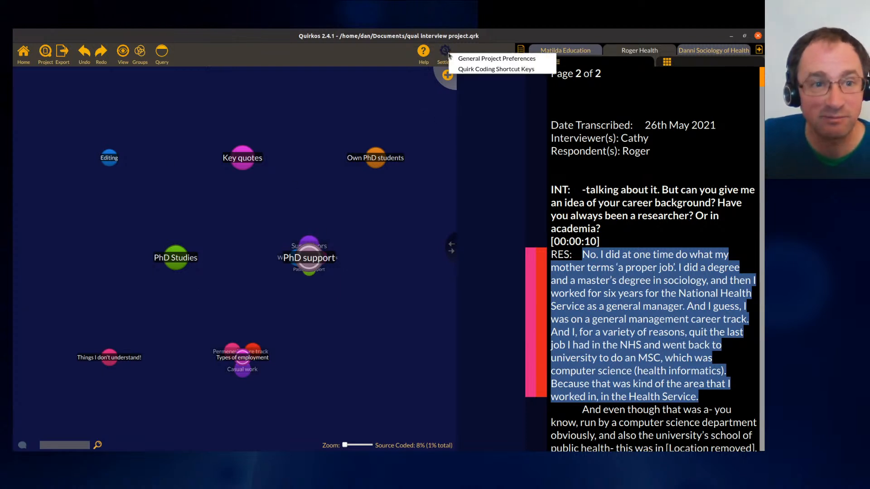
click(482, 58)
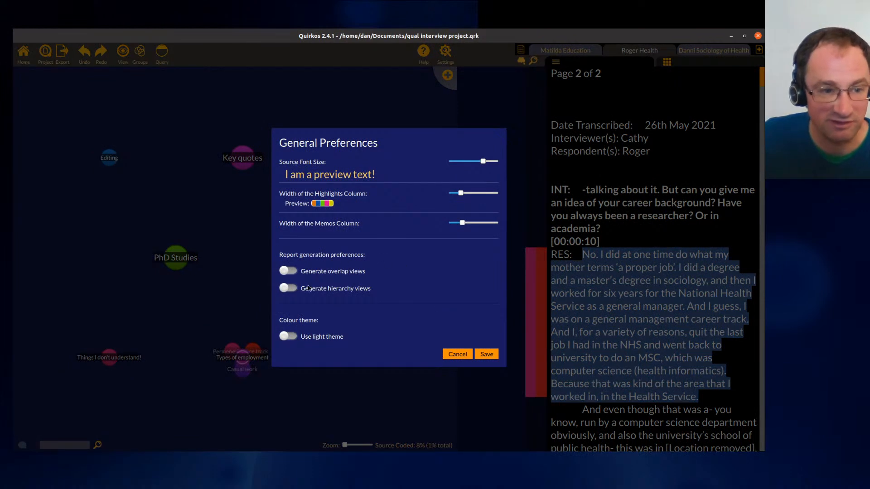
click(293, 272)
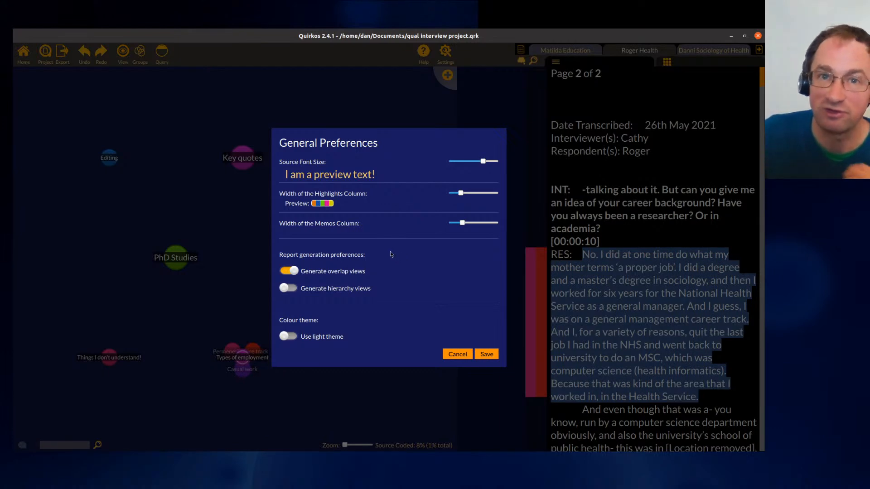
click(285, 289)
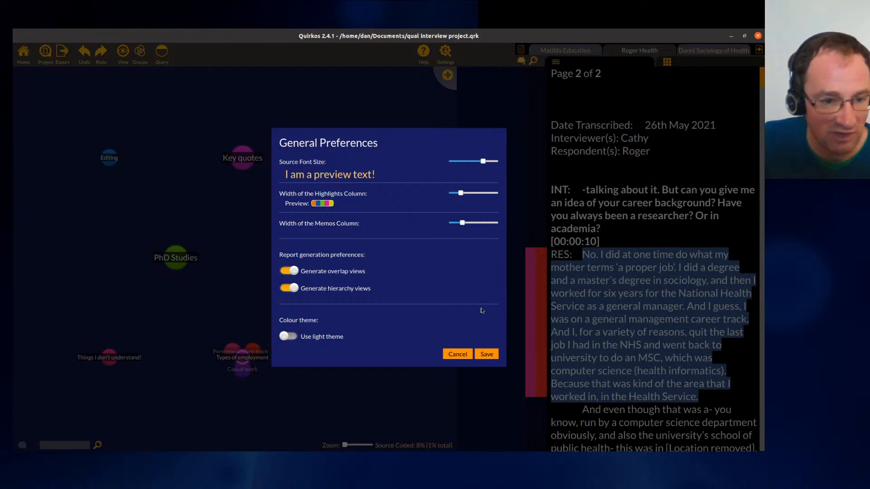
click(482, 355)
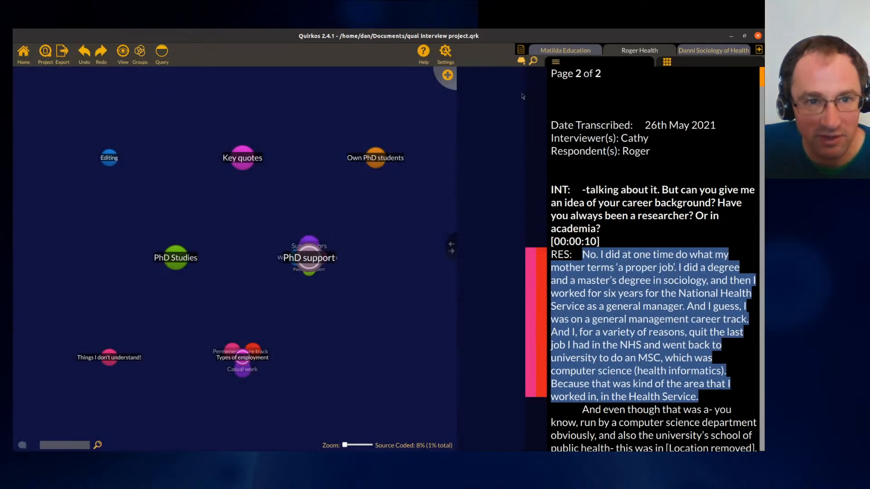
- Generate a project report with Include Hierarchy Views and Include Overlap Views ticked
click(62, 58)
click(73, 64)
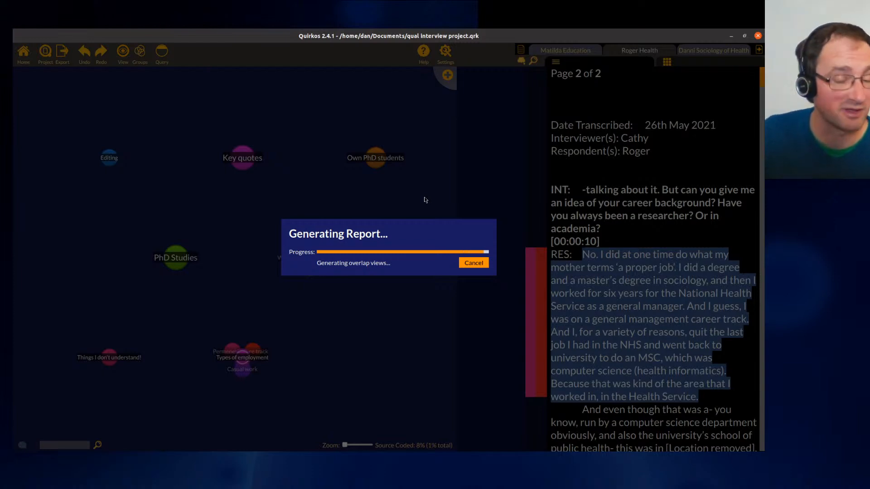
drag(382, 98, 242, 60)
click(333, 250)
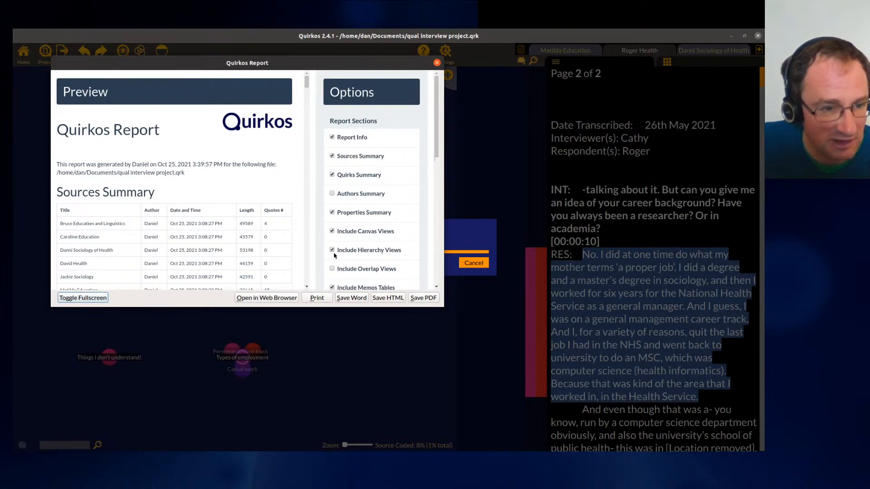
click(332, 269)
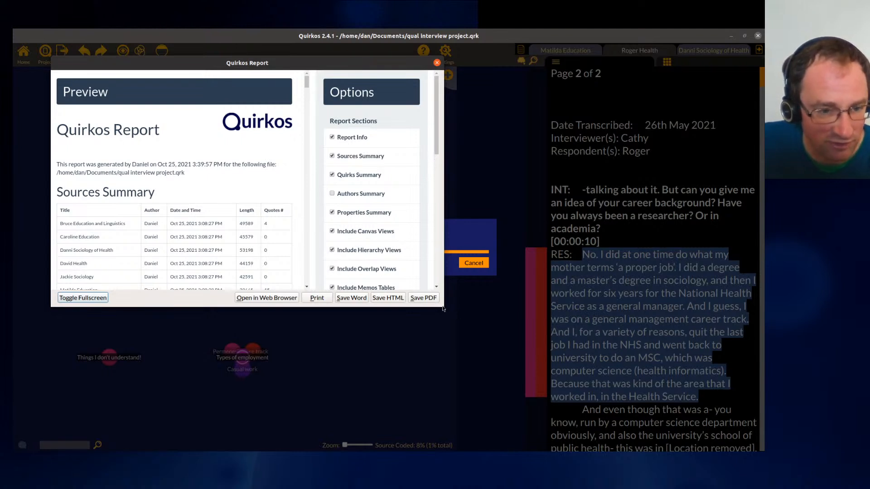
- Enlarge the report window, browse the hierarchy and overlap views in the preview, and close the report
drag(442, 309, 640, 388)
drag(438, 90, 439, 138)
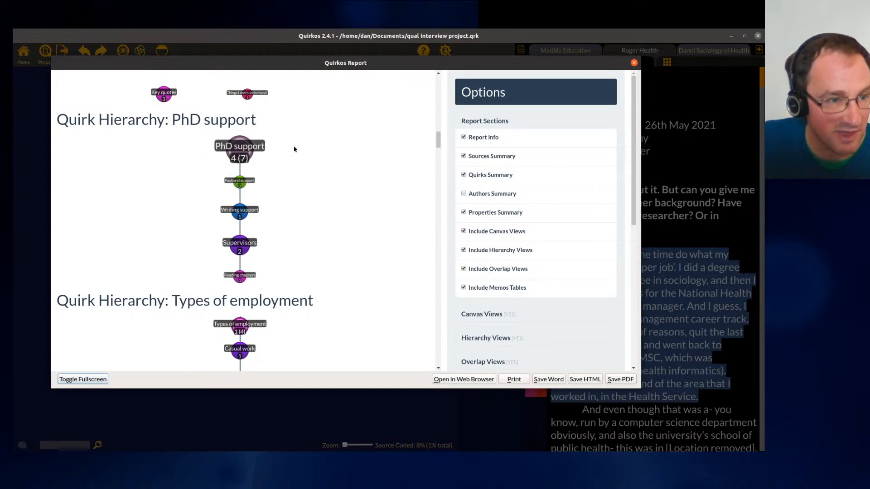
scroll(301, 209, down, 3)
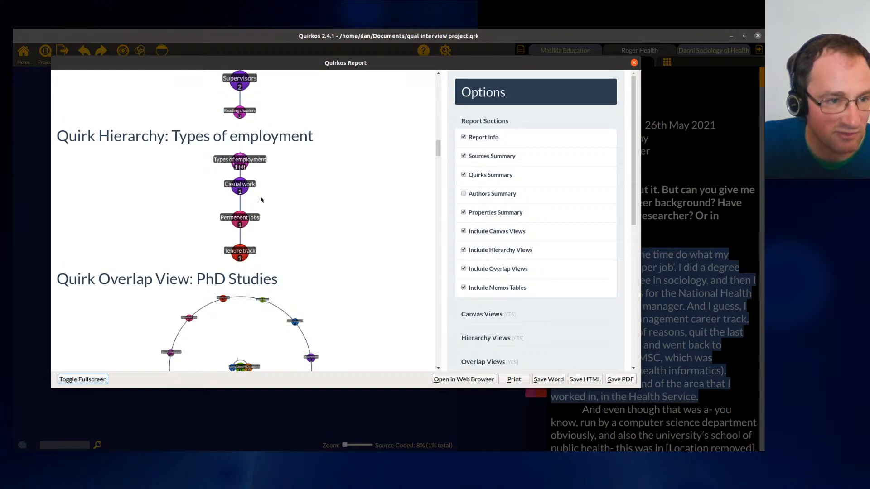
scroll(321, 185, up, 2)
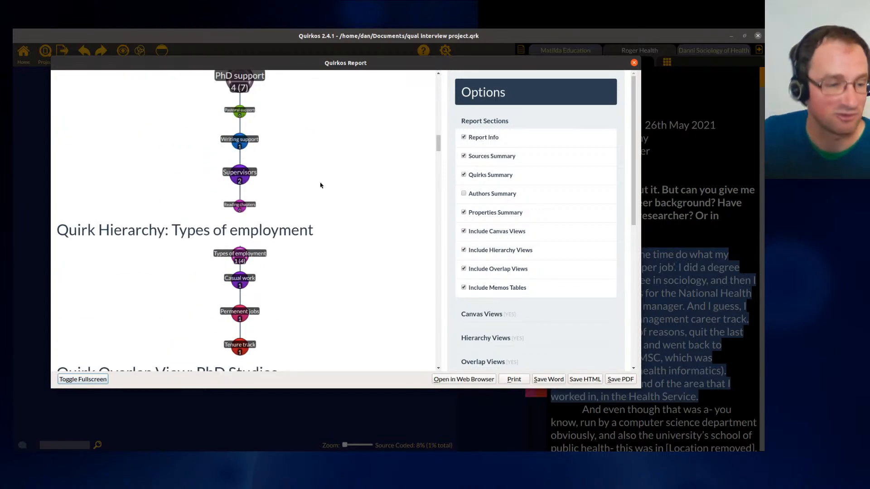
scroll(320, 185, down, 5)
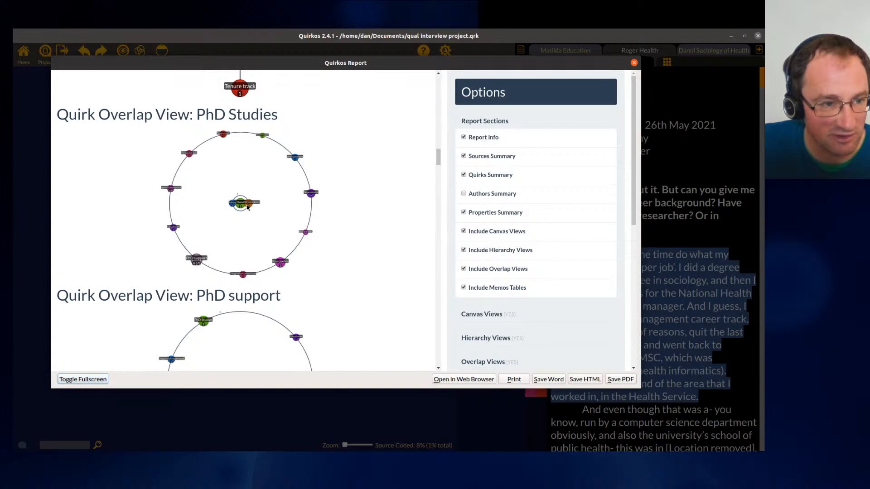
scroll(328, 238, down, 9)
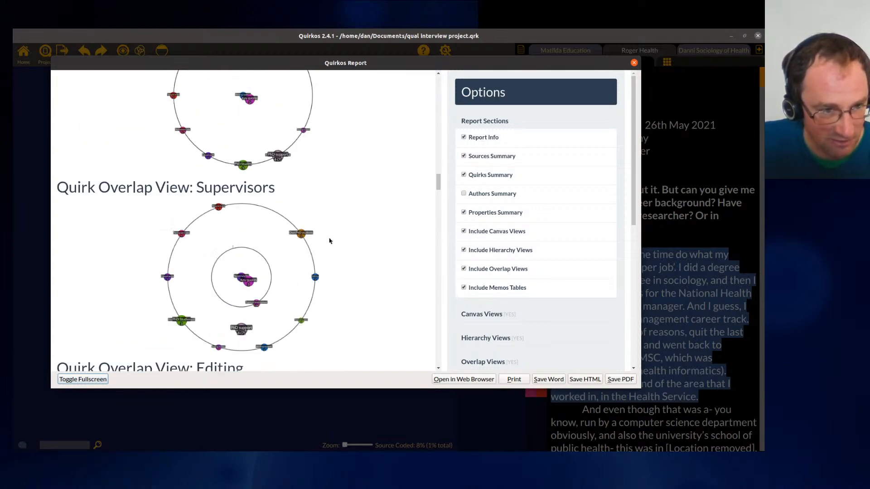
scroll(329, 240, down, 3)
drag(439, 188, 435, 205)
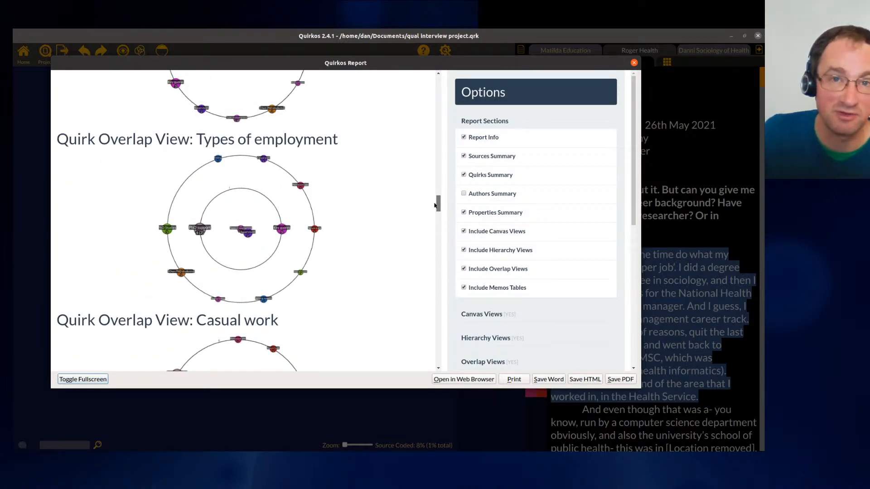
drag(434, 205, 440, 82)
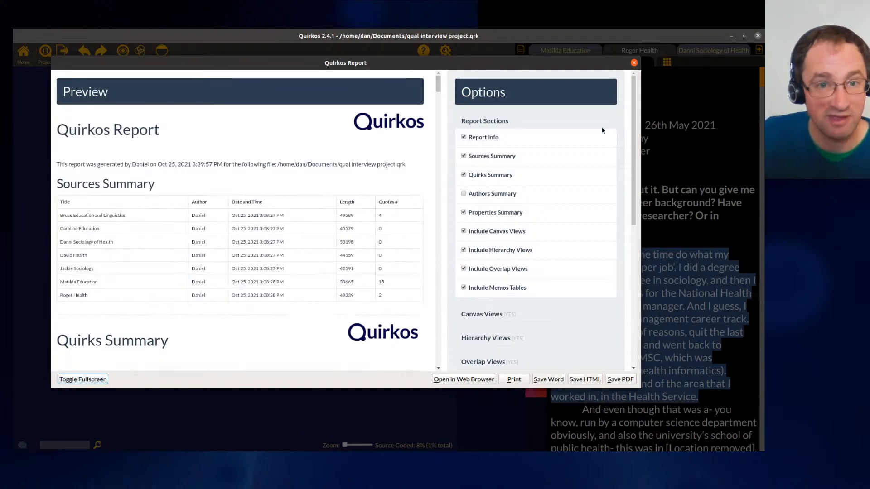
click(635, 63)
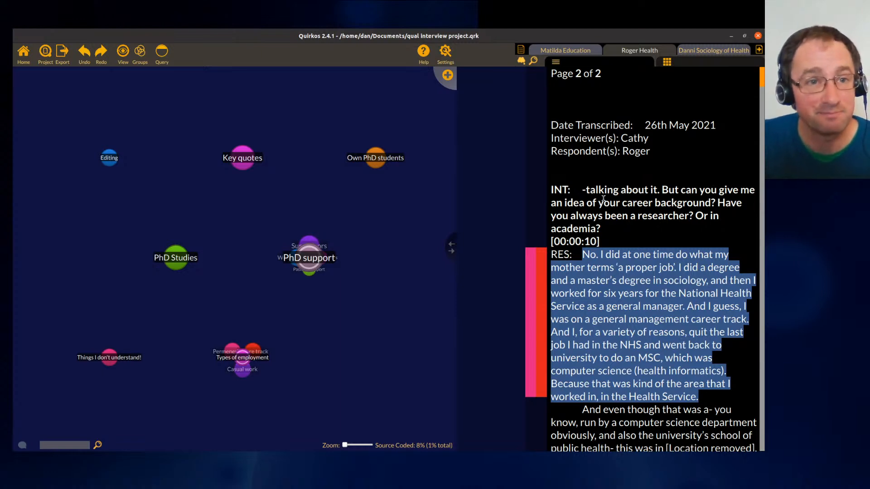
- Switch to Firefox and open the Quirkos website home page
click(731, 36)
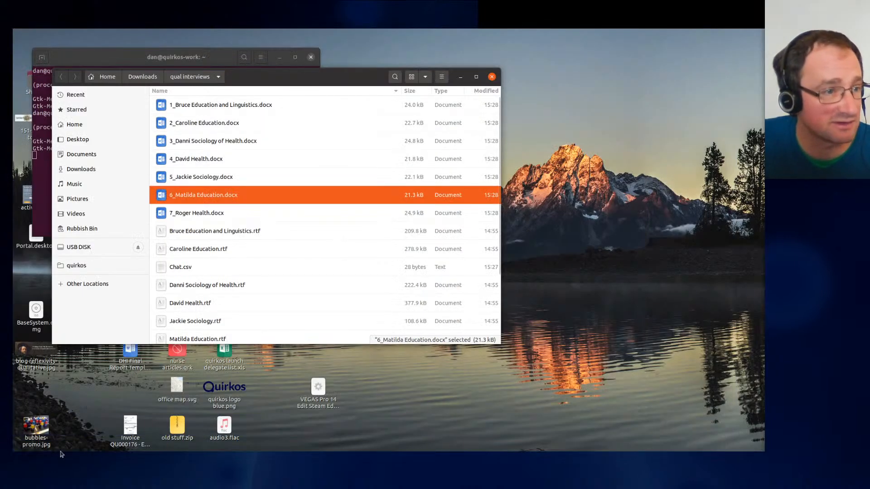
mouse_move(13, 29)
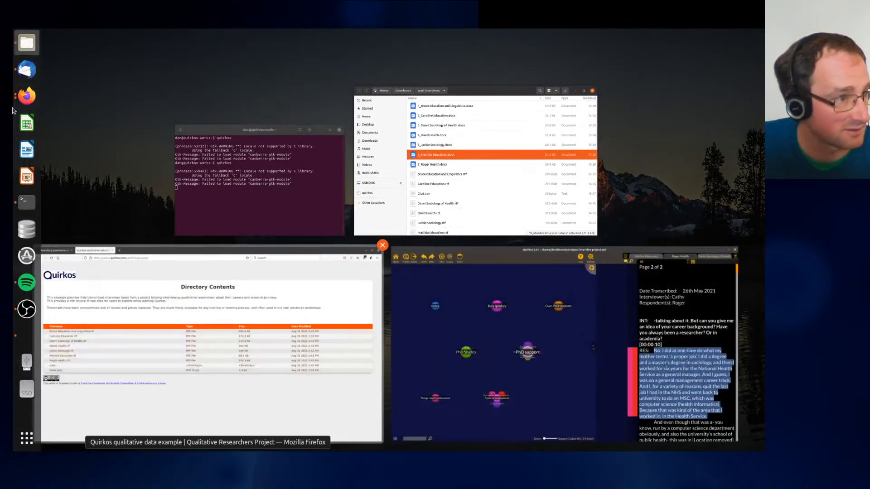
click(26, 95)
click(68, 39)
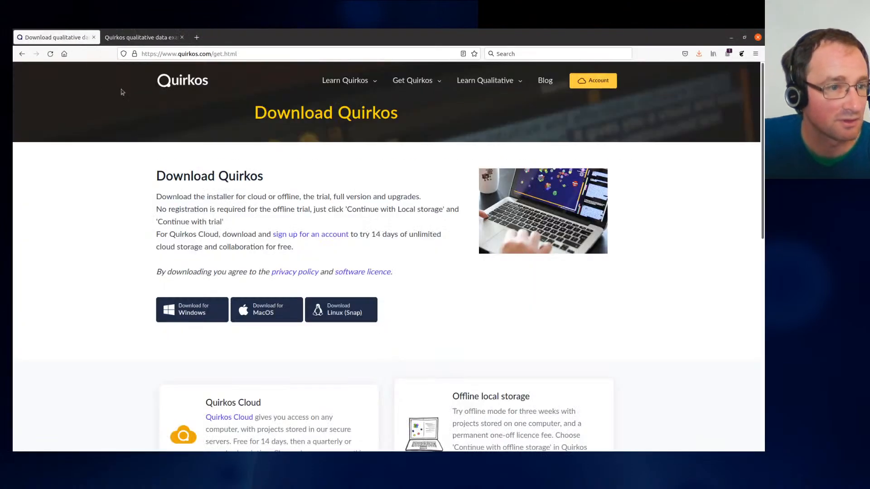
click(196, 79)
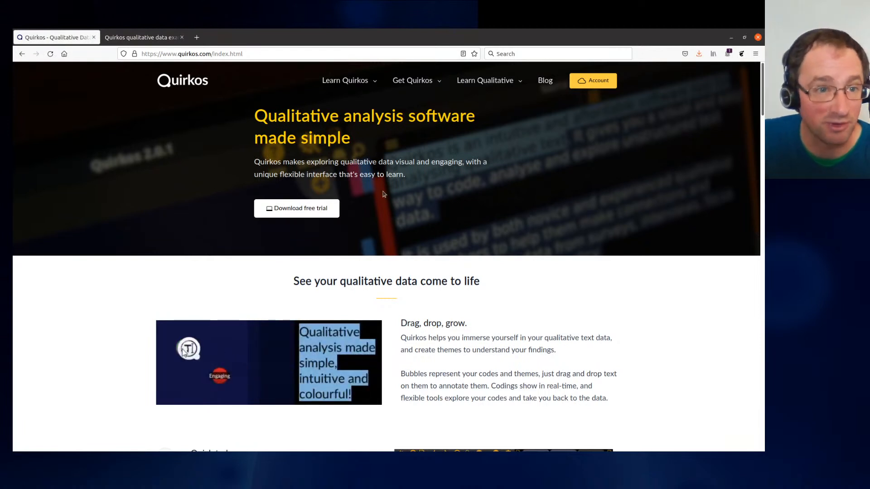
- Open the Full Quirkos Manual from the Manuals and Tutorials page, skim it, and go back
mouse_move(378, 101)
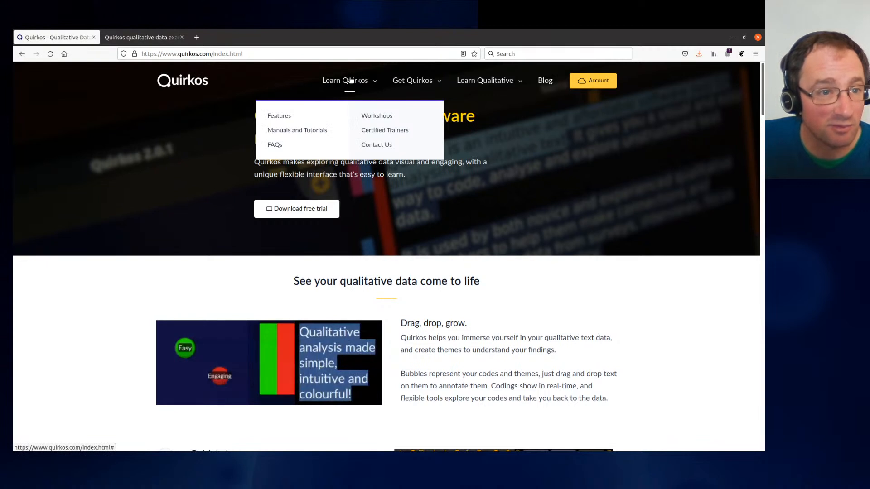
click(316, 131)
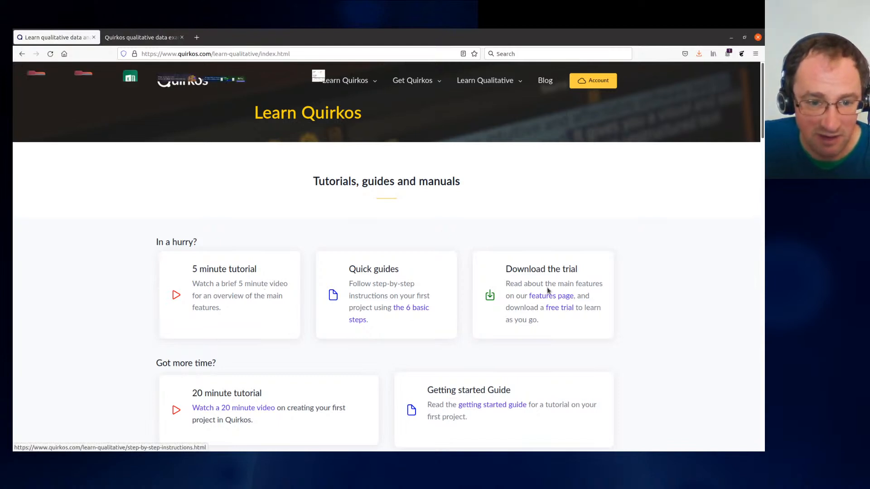
scroll(650, 275, down, 5)
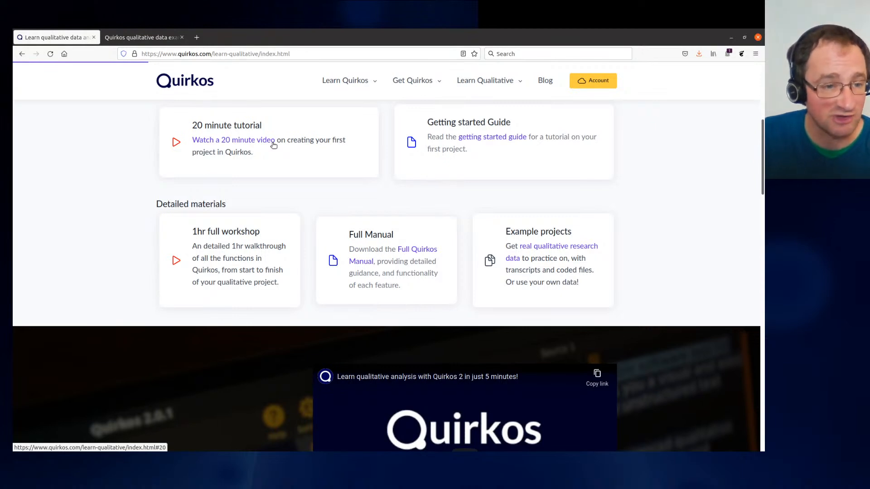
click(414, 250)
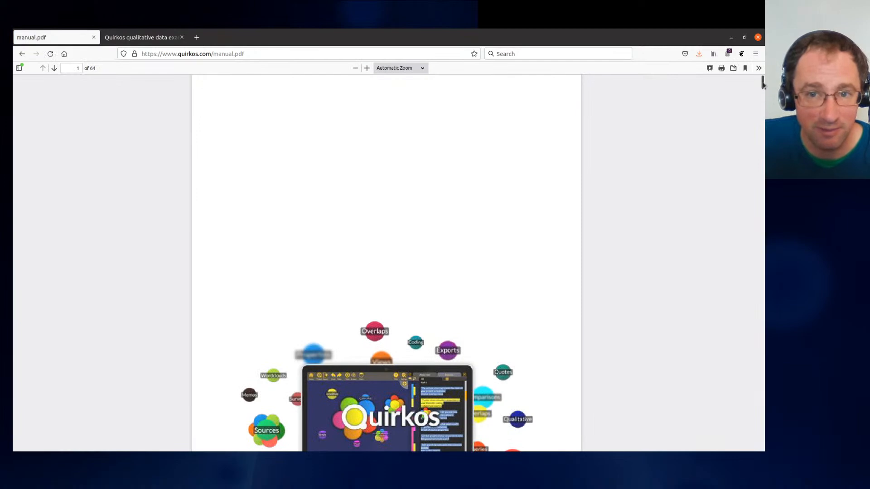
drag(763, 83, 775, 232)
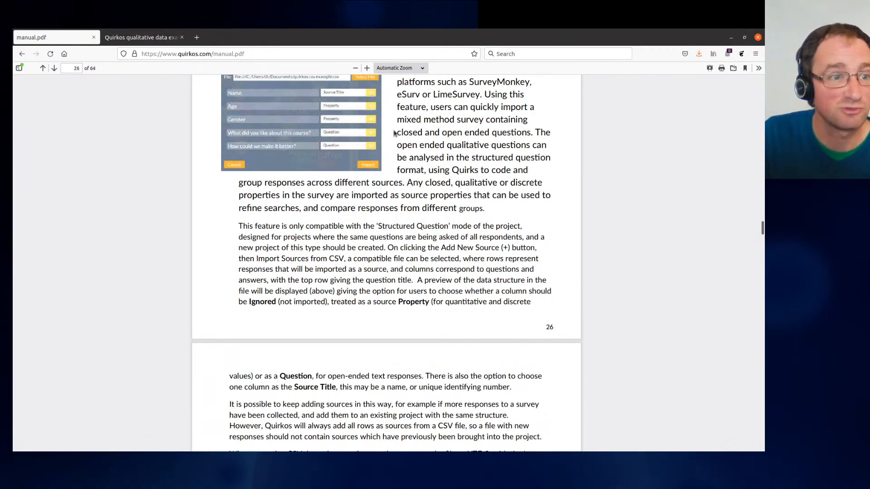
key(alt+Left)
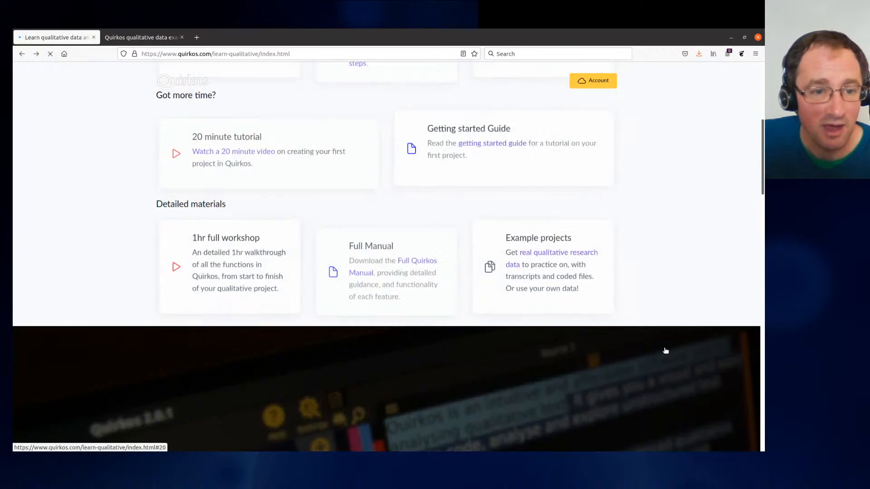
- Open the Contact Us page and review the support details and About Us information
mouse_move(360, 81)
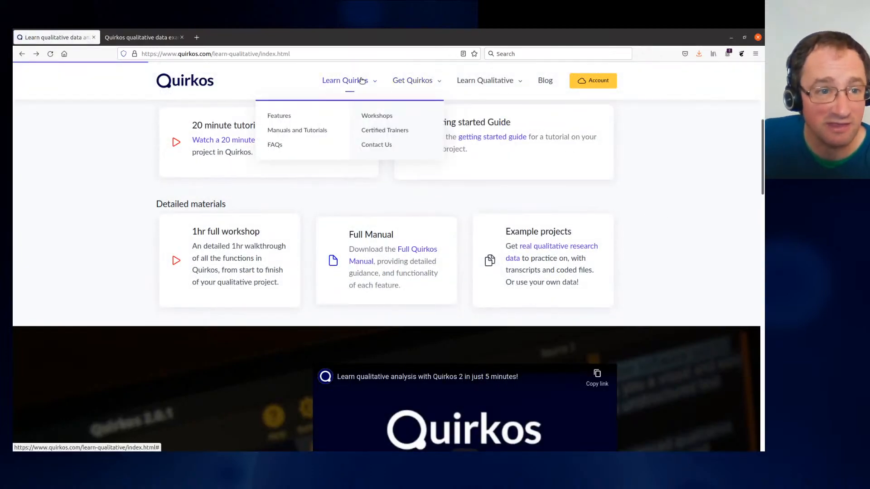
click(376, 145)
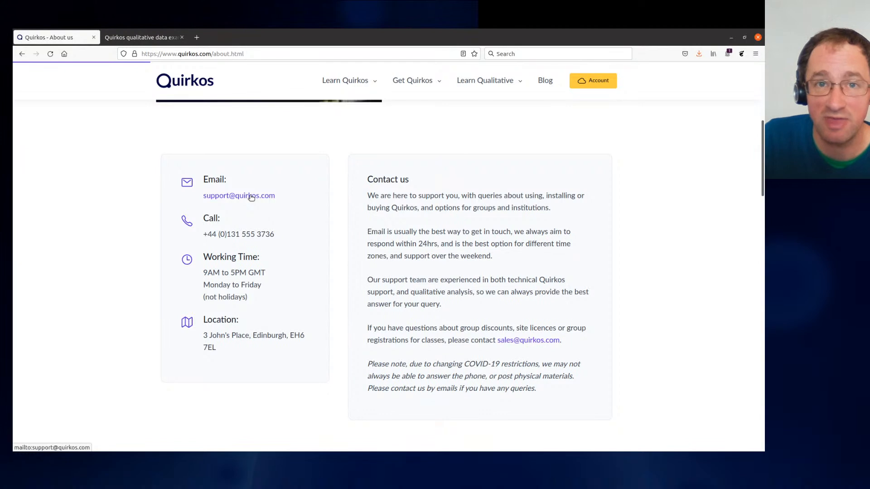
triple_click(295, 239)
click(540, 276)
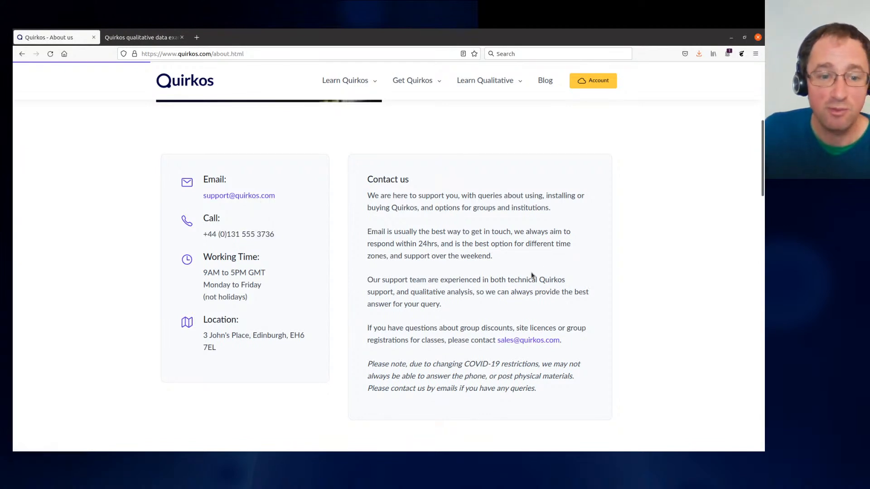
scroll(532, 275, up, 6)
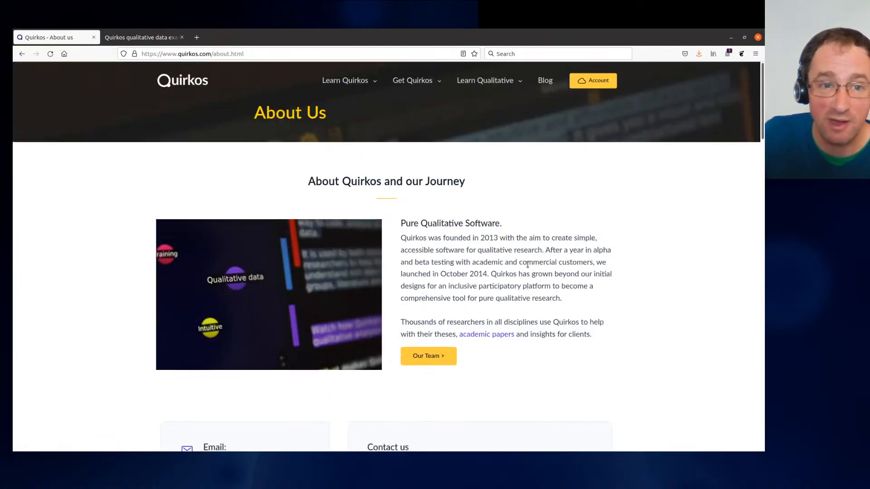